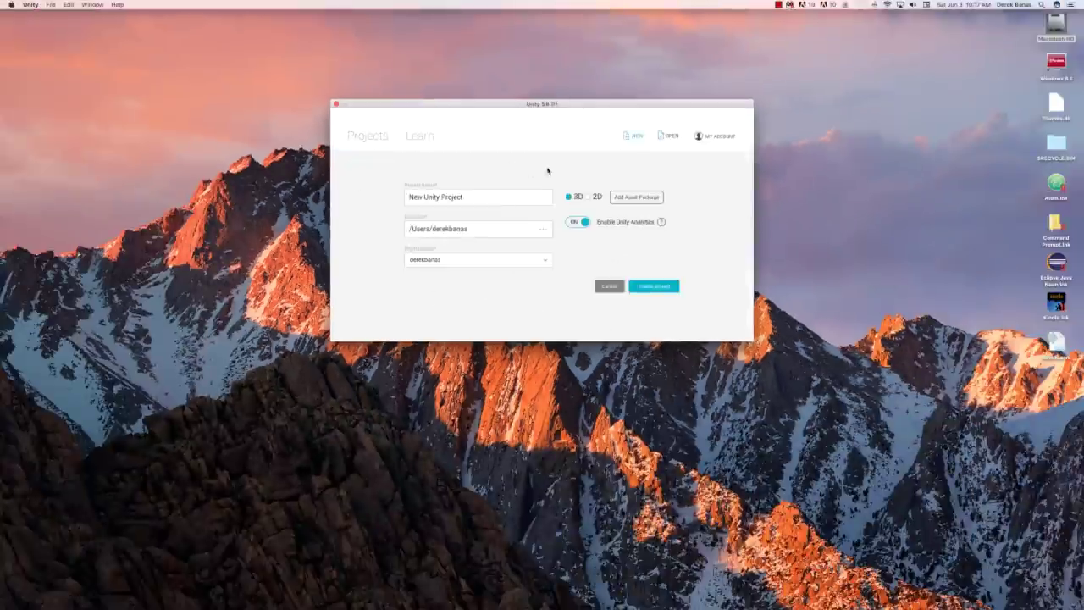
Step: Name the new project "Pong 2", make it a 2D project and turn off Unity Analytics
drag(490, 196, 365, 199)
text(Pong 2)
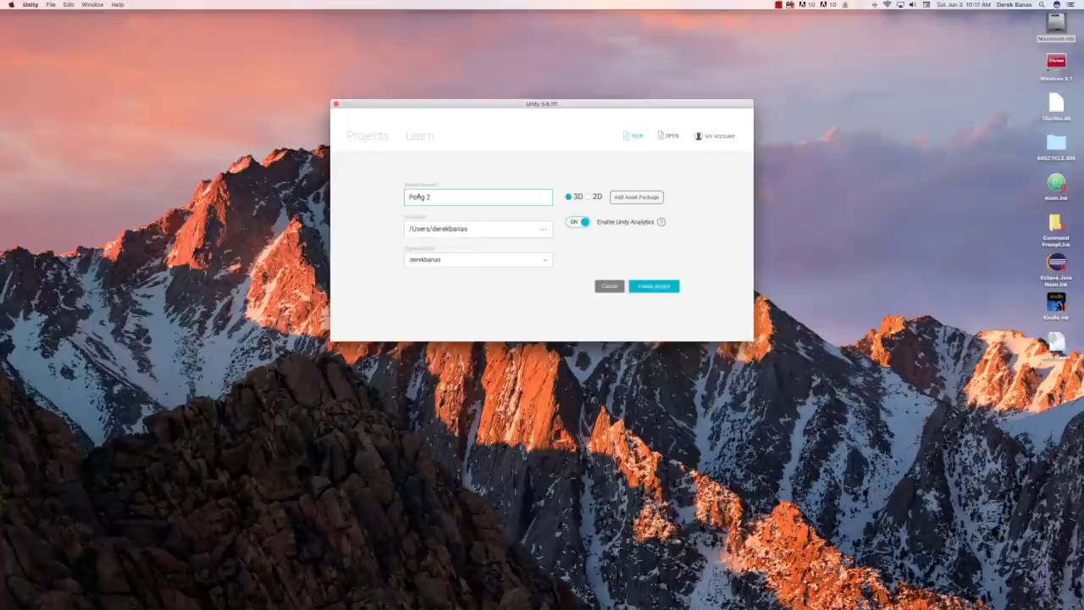
click(589, 199)
click(588, 196)
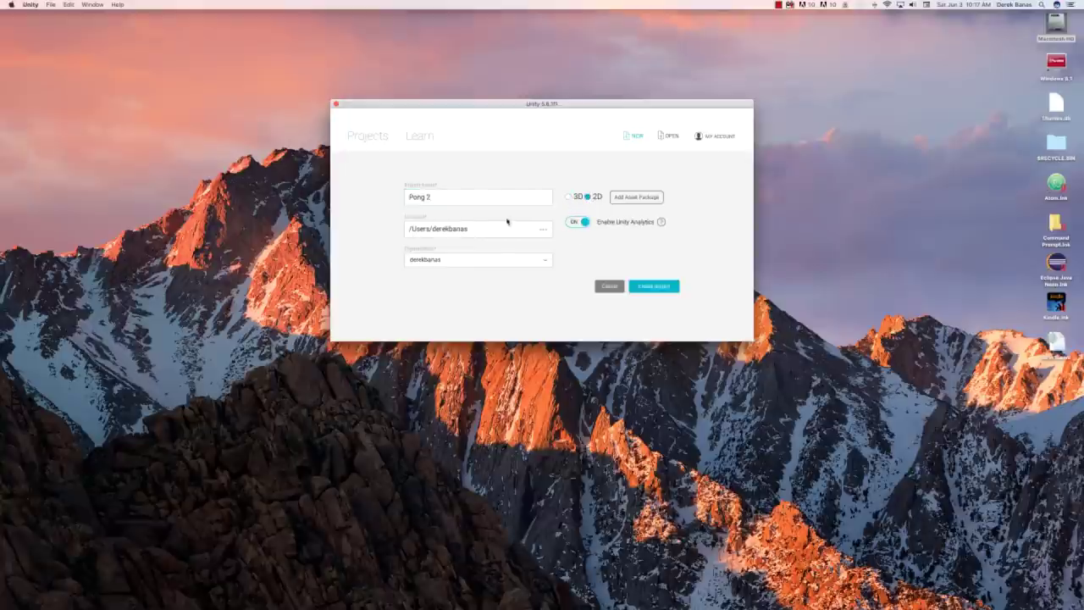
click(584, 222)
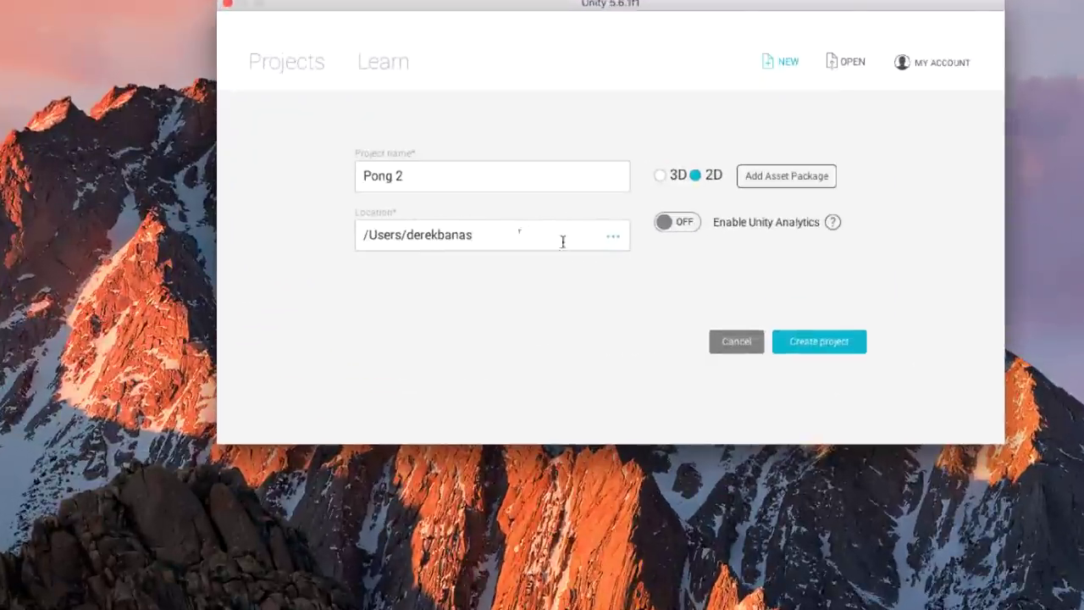
Step: Create a "Pong 2" folder inside Unity Games, choose it as the project location and create the project
click(614, 239)
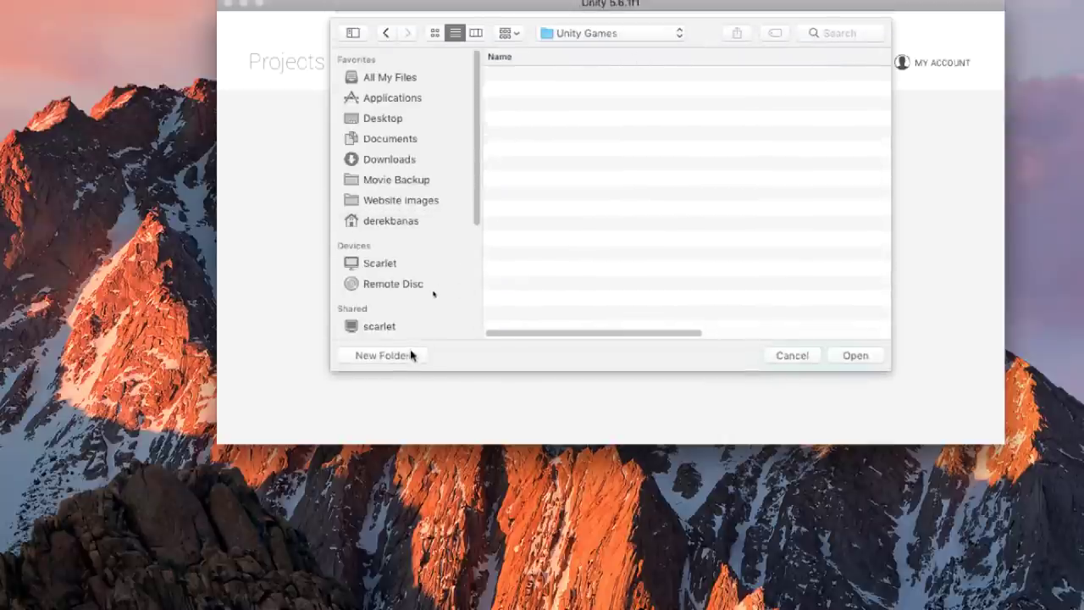
click(407, 355)
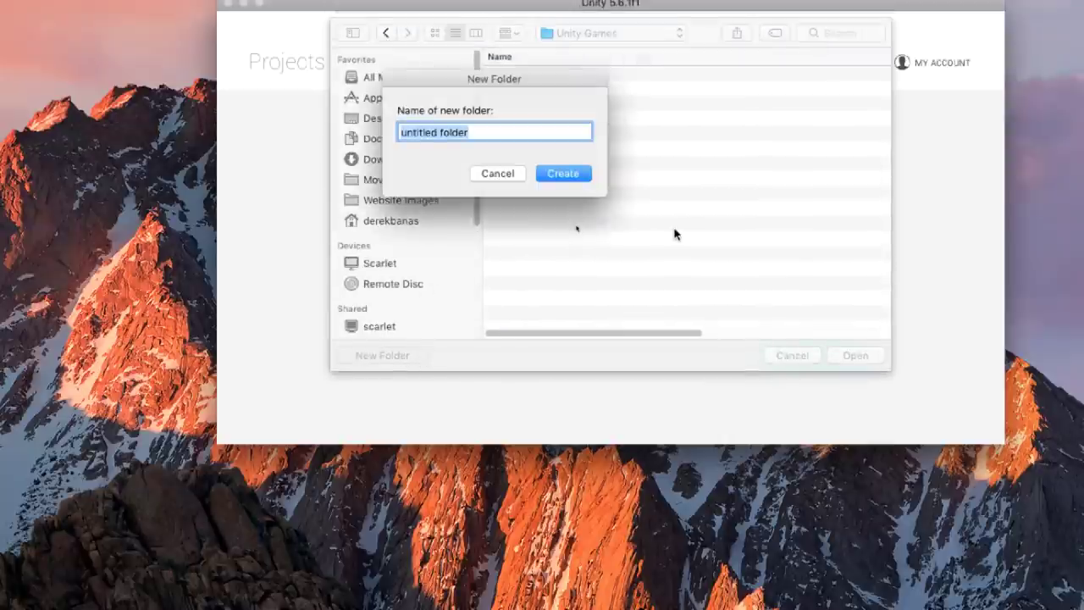
text(Pong 2)
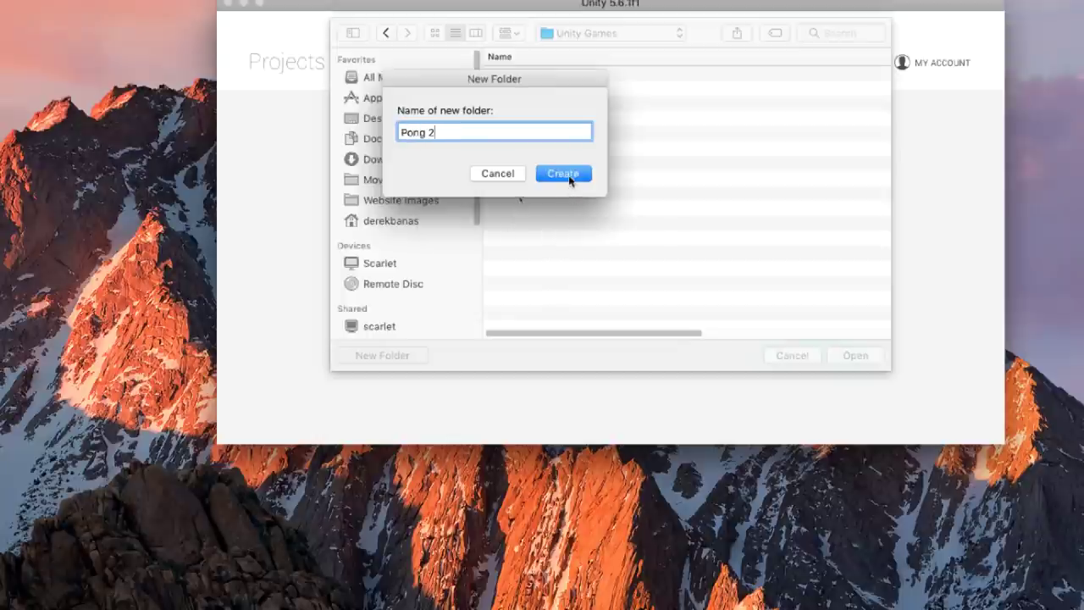
click(569, 174)
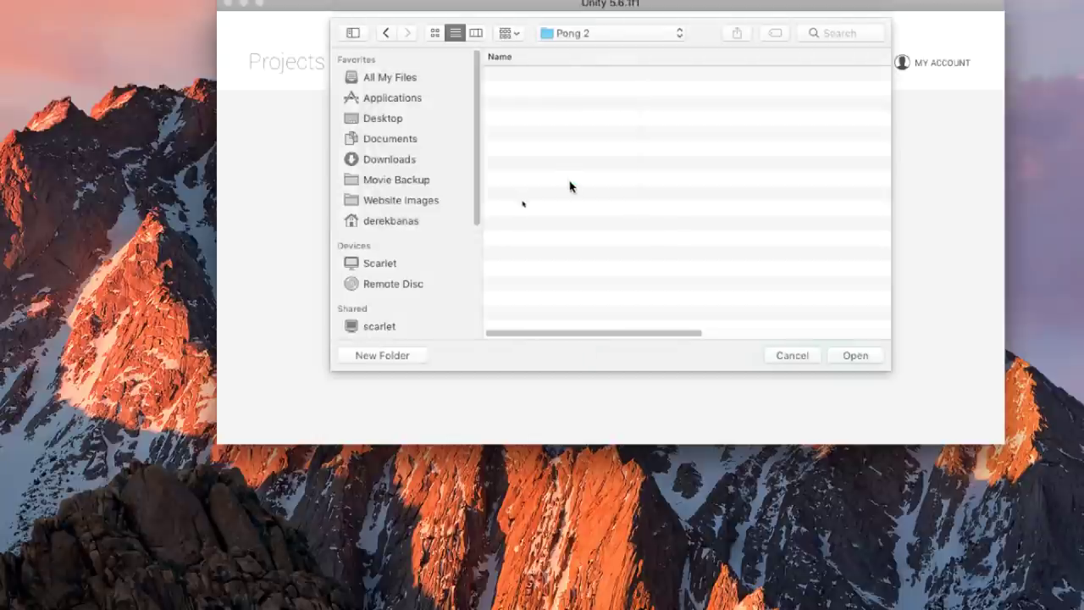
click(857, 355)
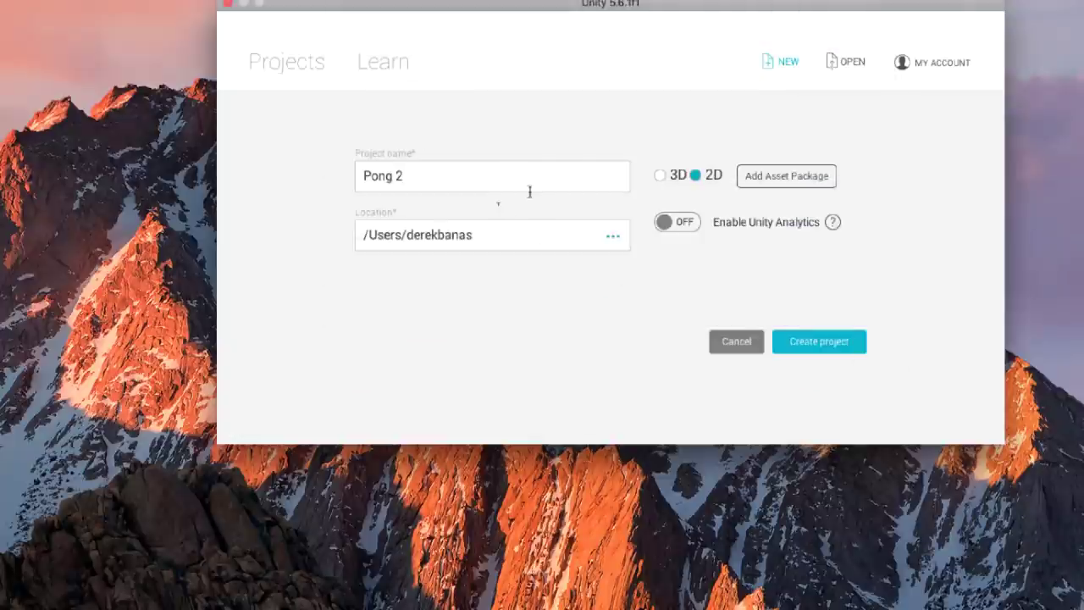
click(796, 340)
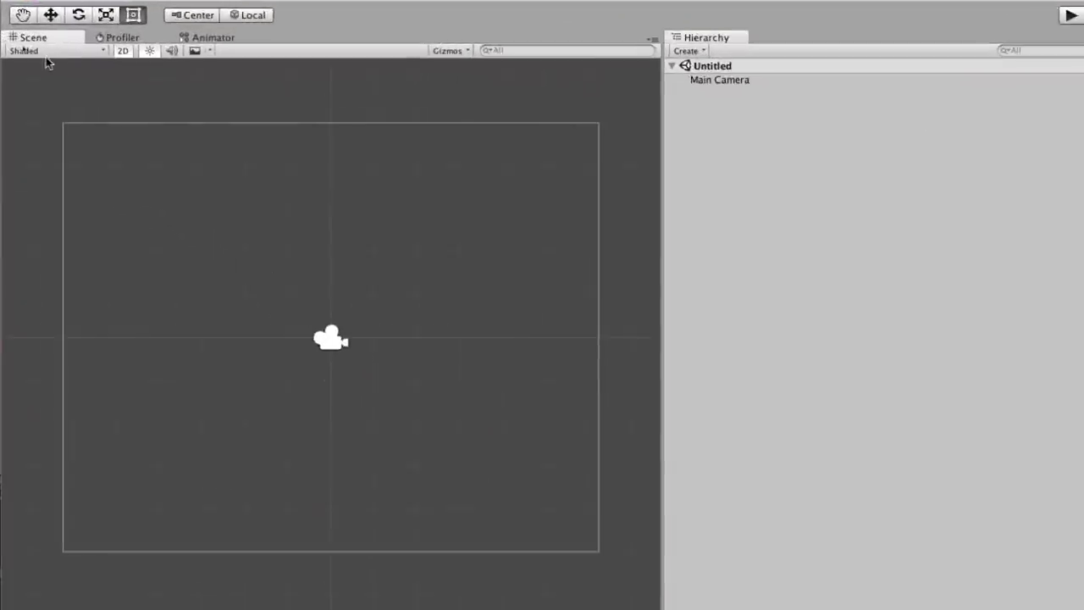
click(21, 17)
drag(145, 127, 182, 143)
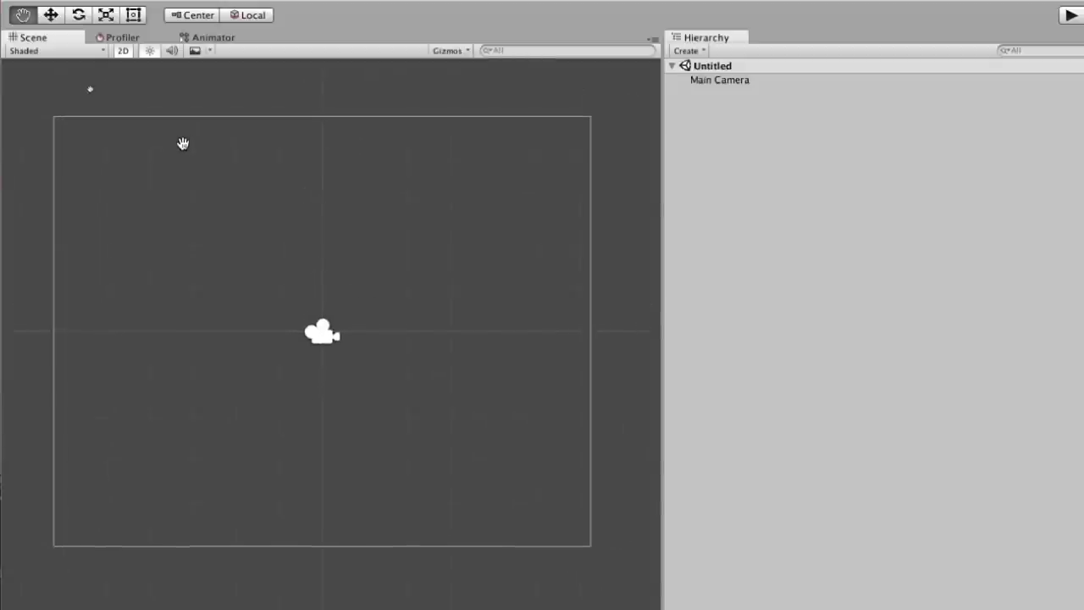
click(134, 16)
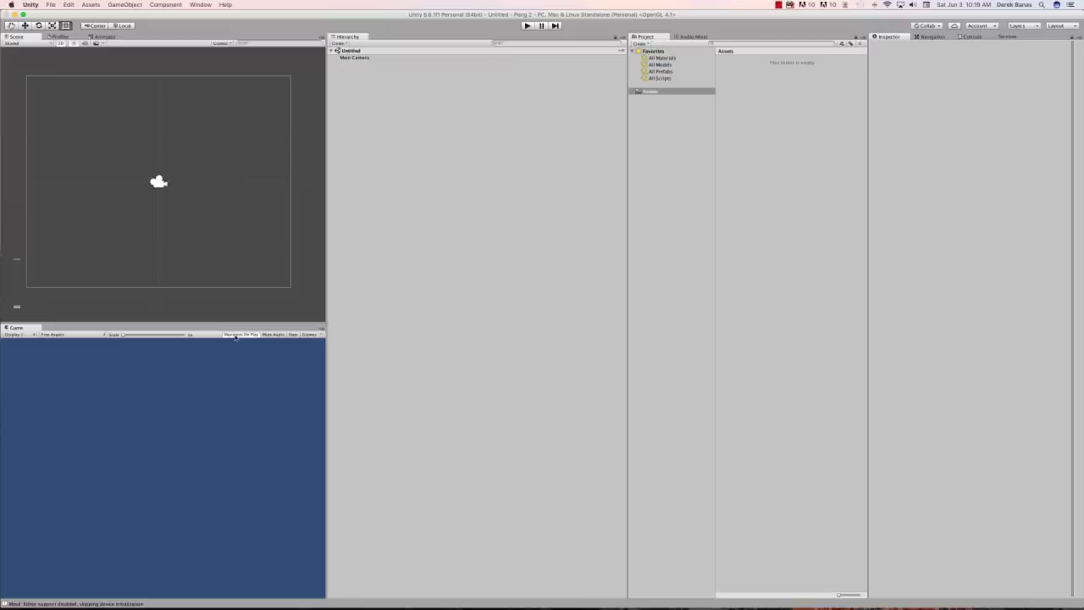
Step: Turn on Maximize On Play for the Game view
click(237, 334)
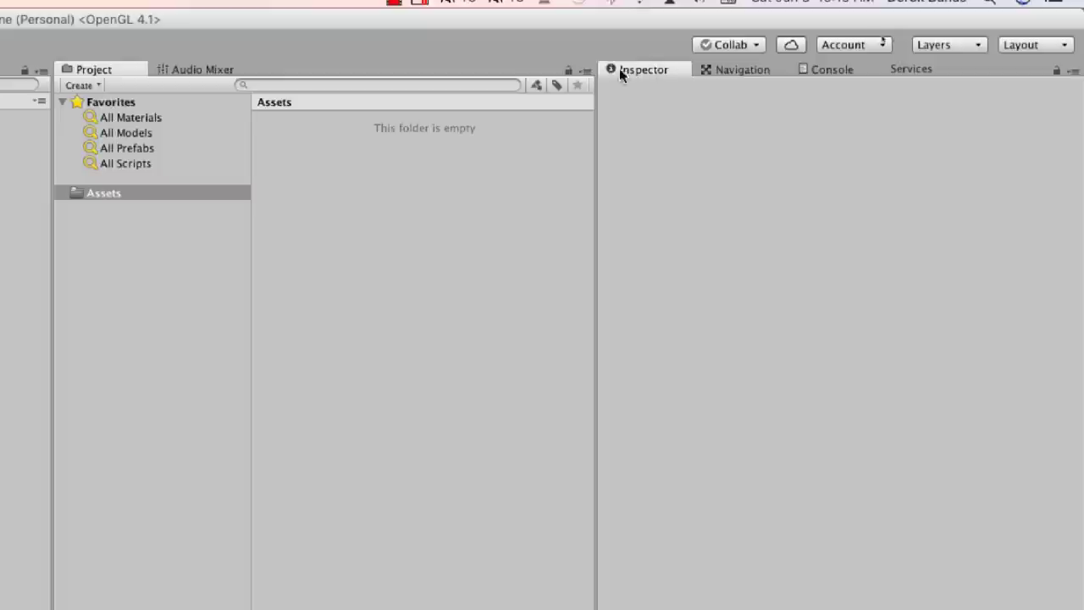
Step: Check the Console messages, return to the Inspector and select the Main Camera to show its properties
click(834, 69)
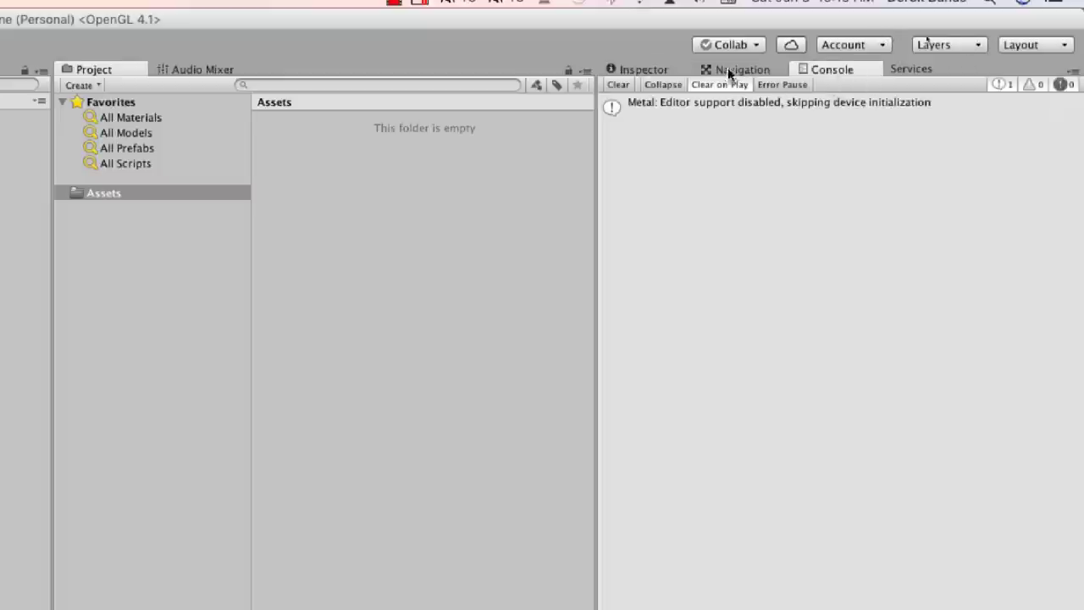
click(636, 68)
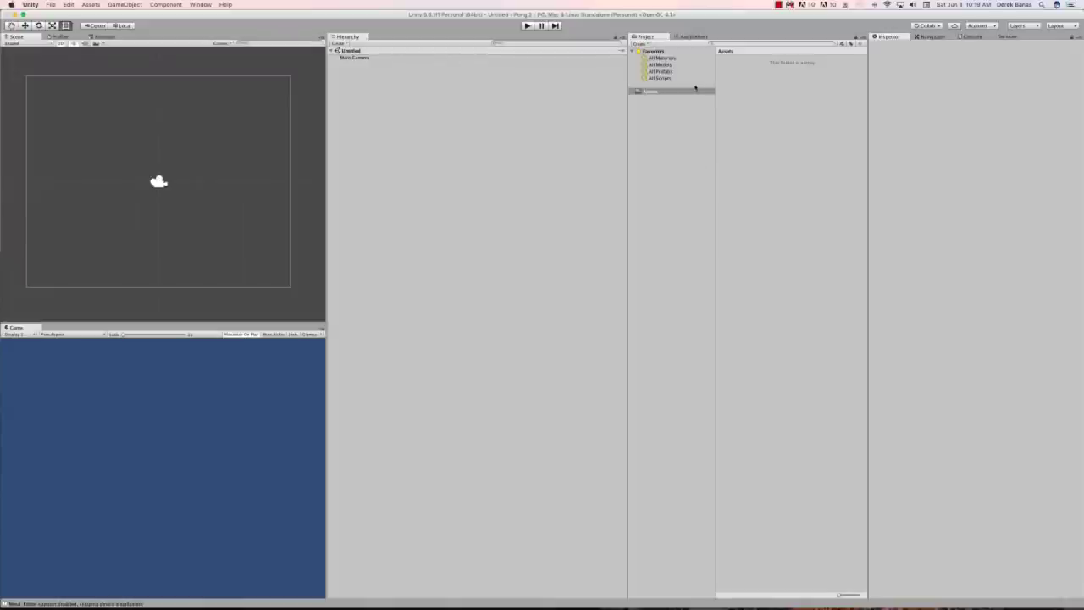
click(364, 57)
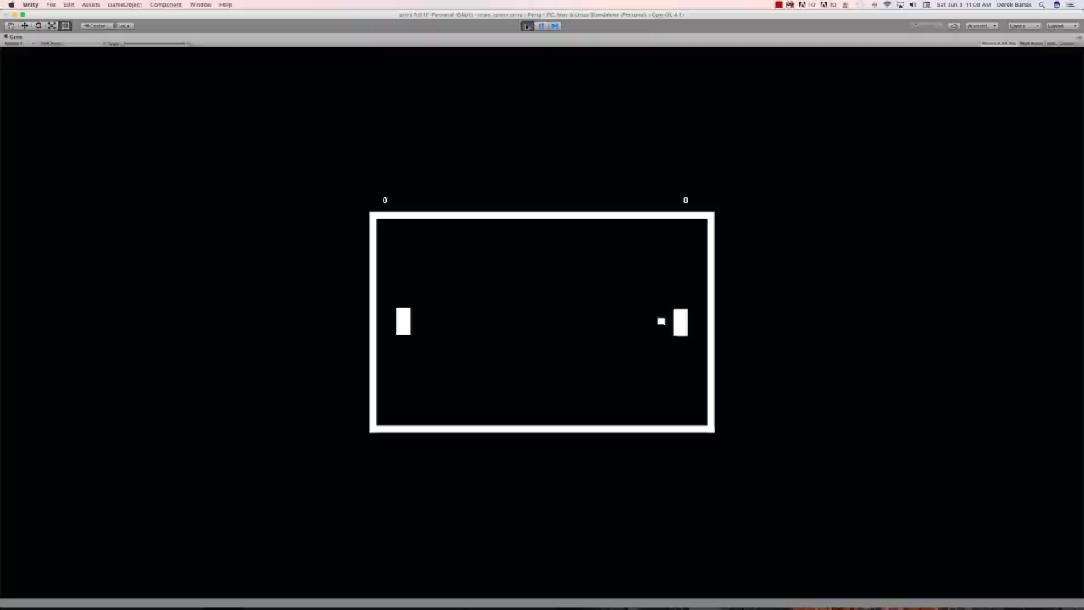
Step: Play-test the running Pong game by moving both paddles up and down to return the ball
key(w)
key(s)
key(Down)
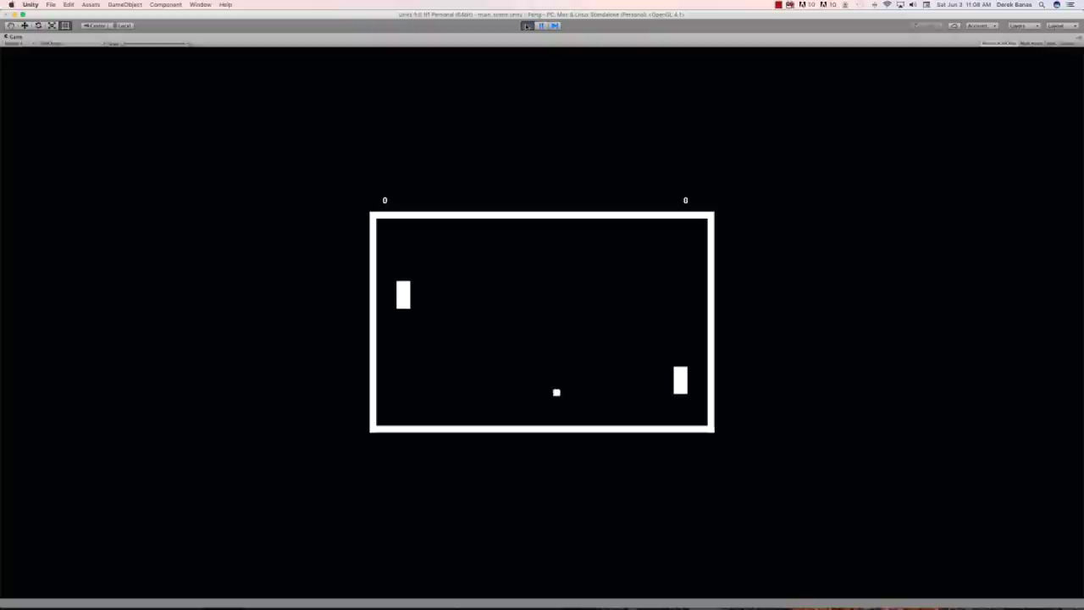
key(Up)
key(w)
key(s)
key(Down)
key(Down)
key(w)
key(s)
key(w)
key(Up)
key(Down)
key(s)
key(Up)
key(w)
key(Down)
key(Up)
key(w)
key(w)
key(Up)
key(Down)
key(s)
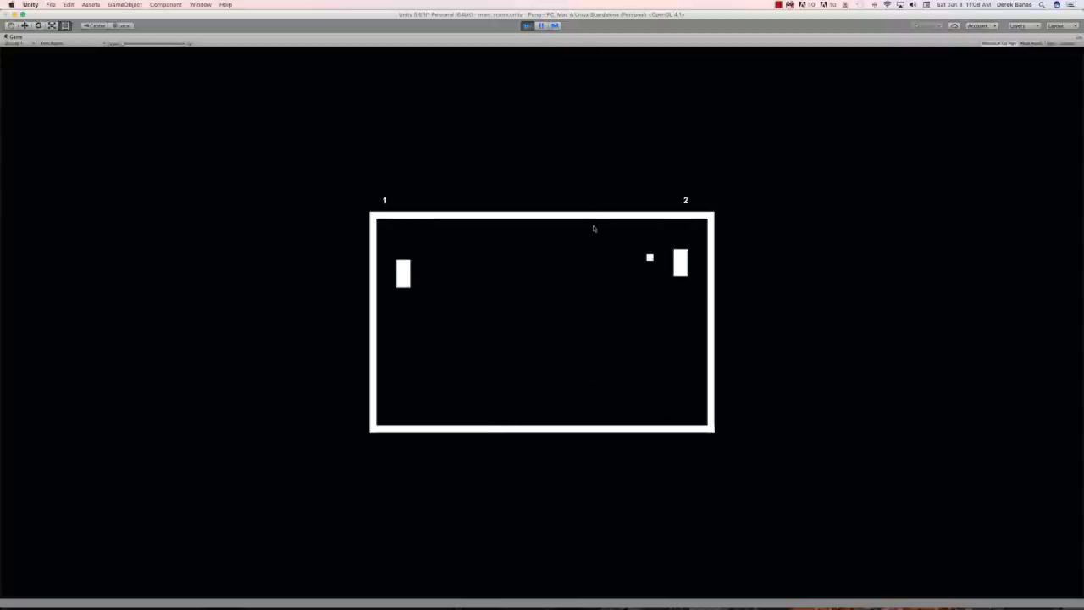
key(Down)
key(w)
key(w)
key(Up)
key(s)
key(Down)
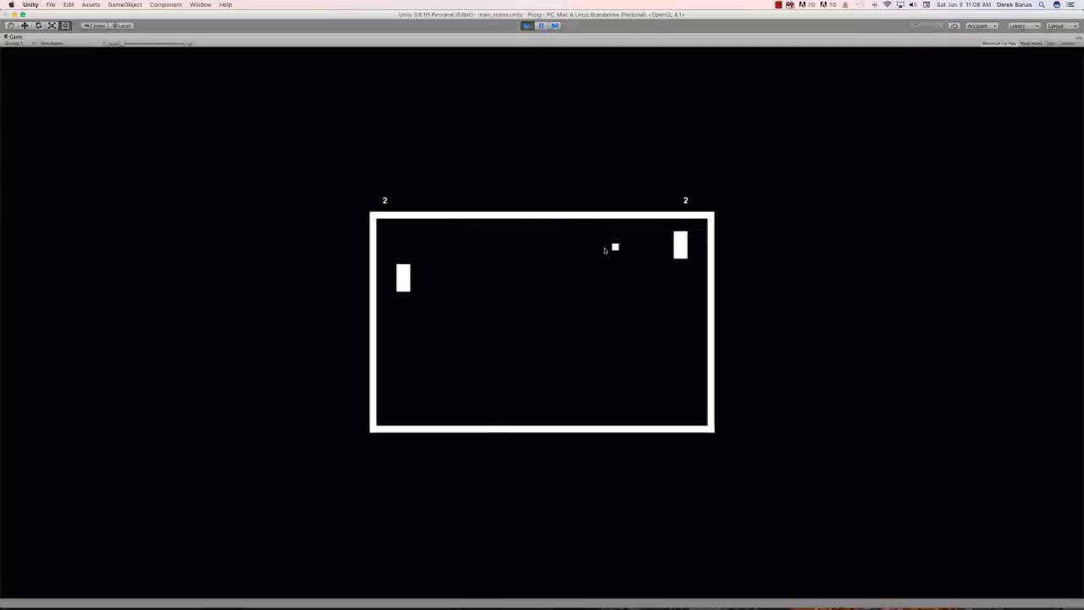
key(Up)
key(w)
key(Up)
key(s)
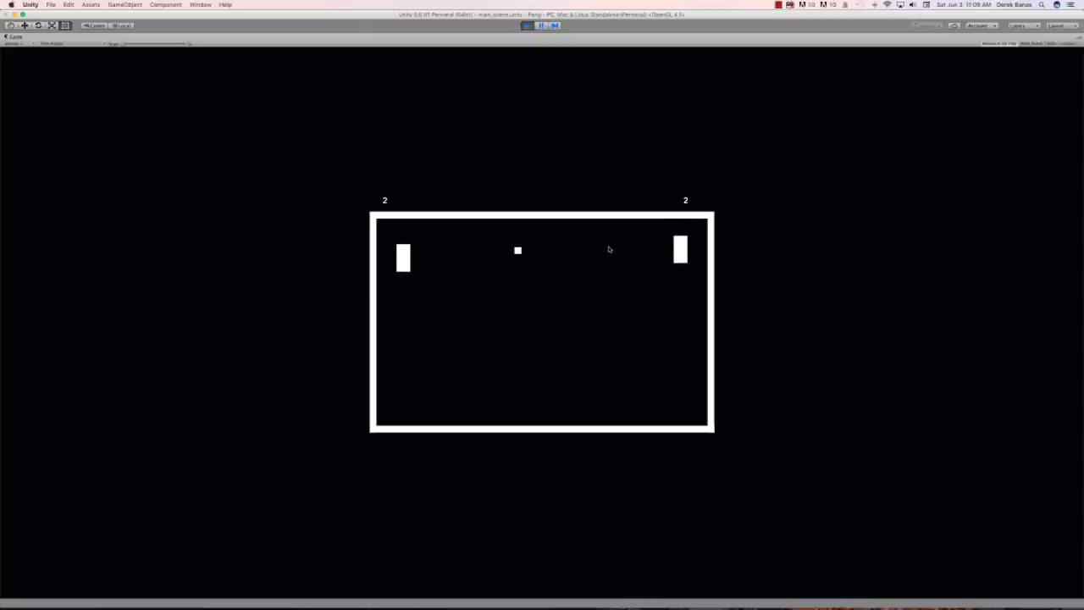
key(w)
key(Down)
key(w)
key(Up)
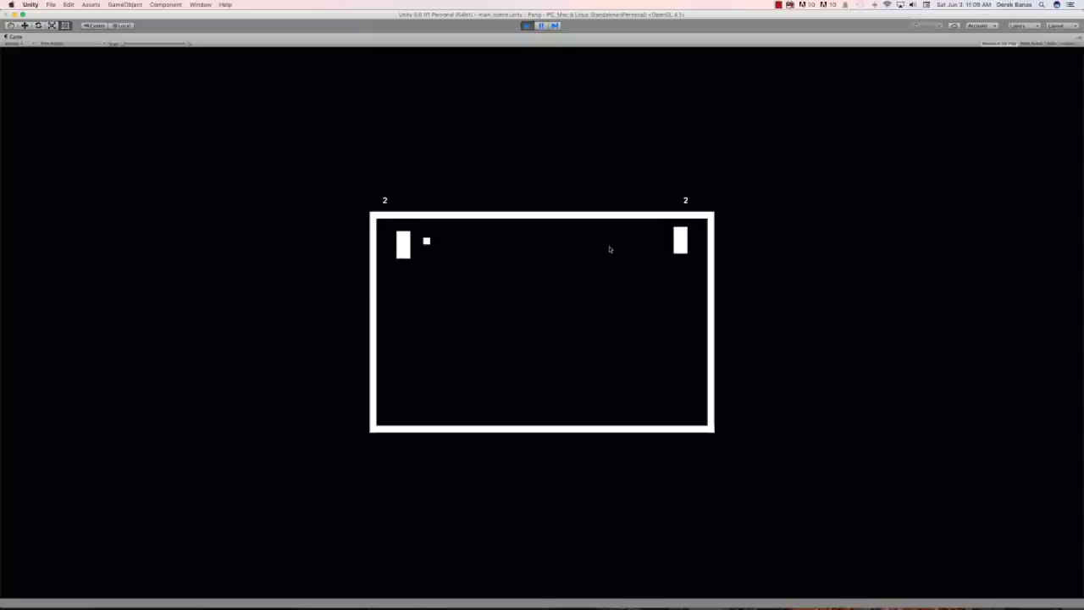
key(s)
key(w)
key(Down)
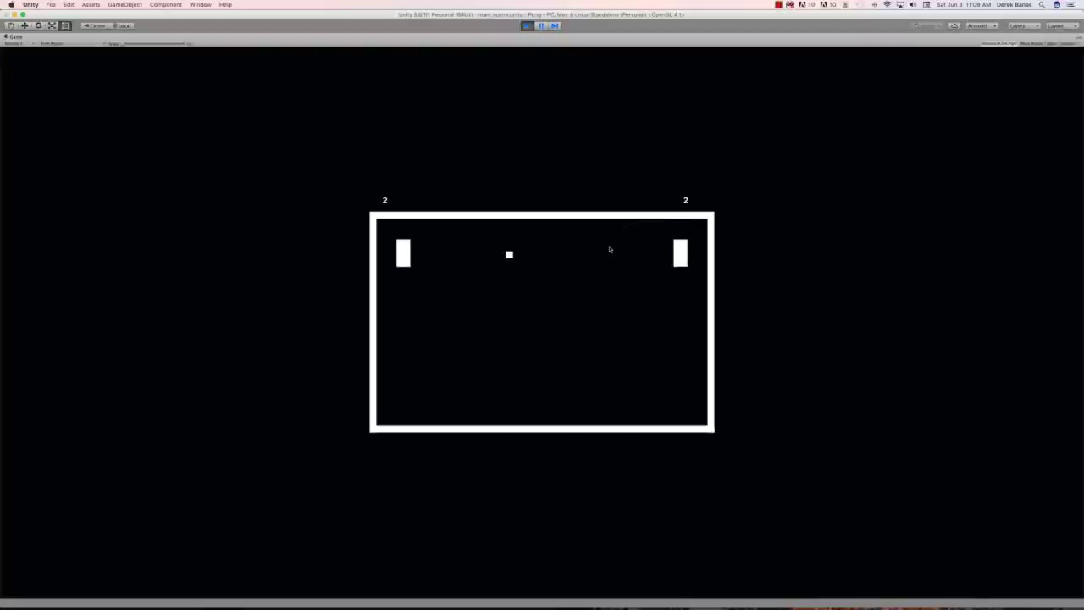
key(s)
key(Down)
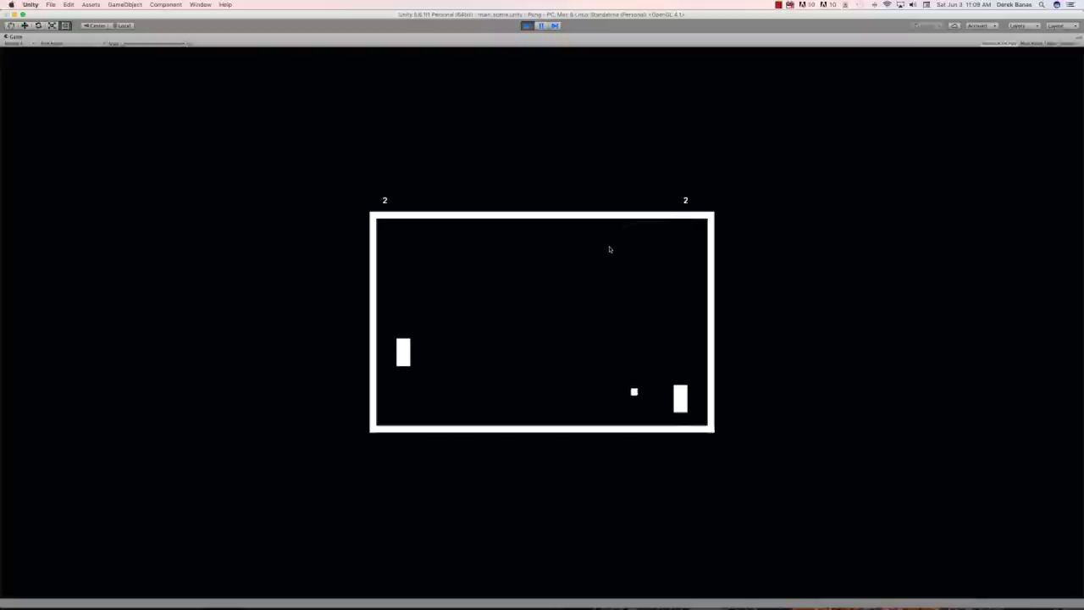
key(s)
key(Down)
key(w)
key(Up)
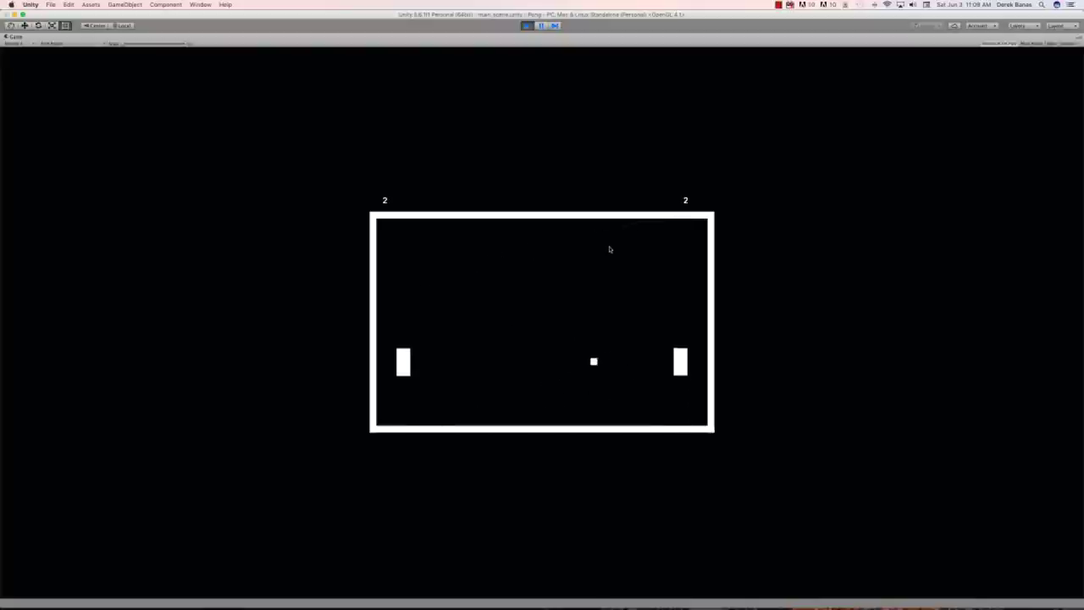
key(Down)
key(Up)
key(w)
key(Up)
key(s)
key(w)
key(Up)
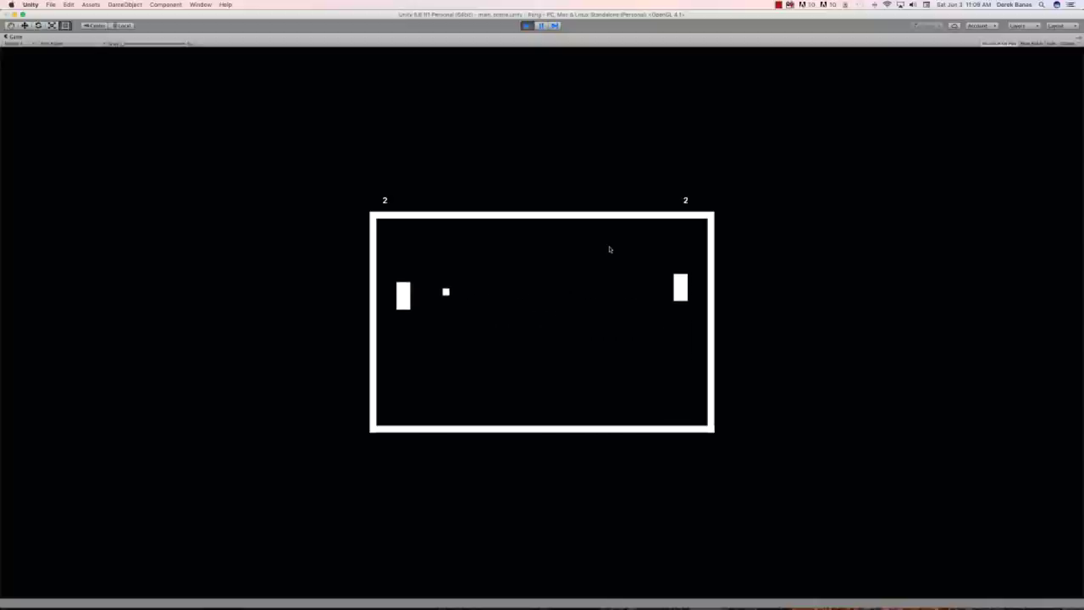
key(Down)
key(w)
key(Up)
key(Up)
key(Down)
key(Up)
key(Down)
key(w)
key(s)
key(Down)
key(Down)
key(s)
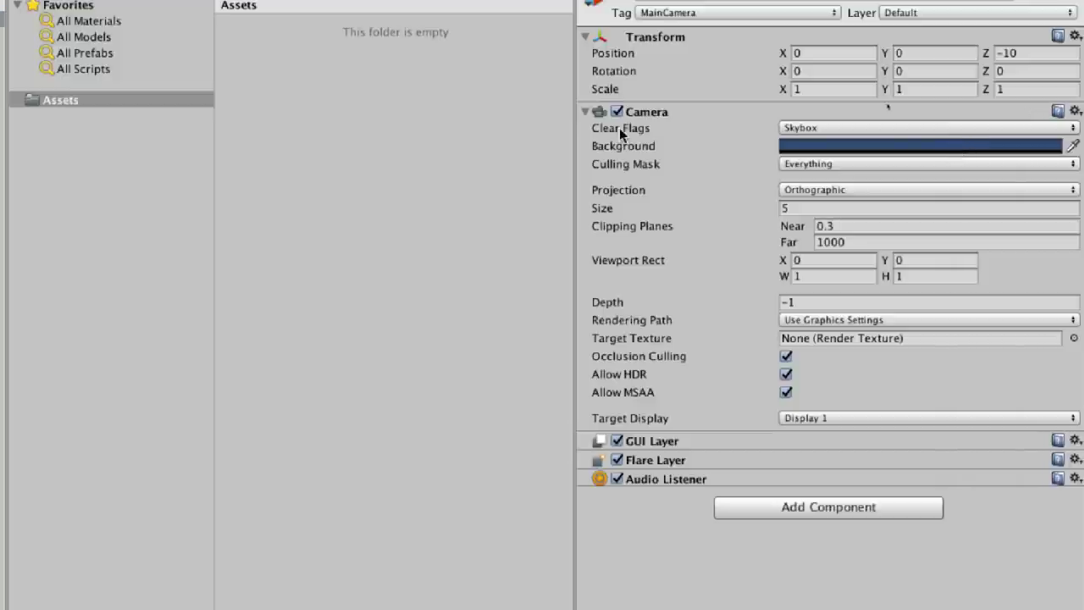
Step: Change the Main Camera's background color from blue to near-black
click(973, 147)
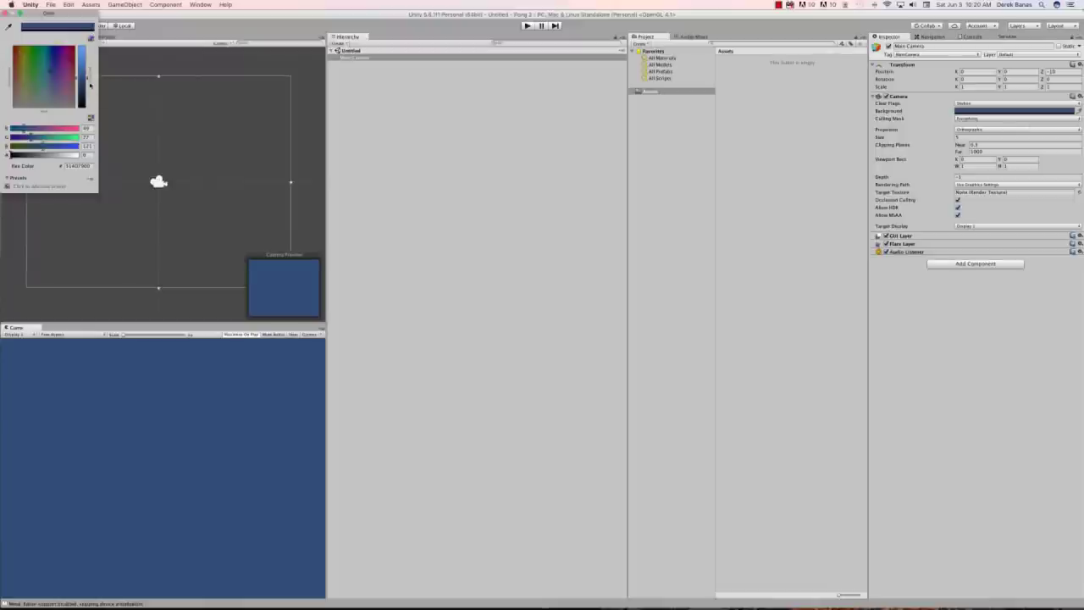
drag(83, 103, 83, 109)
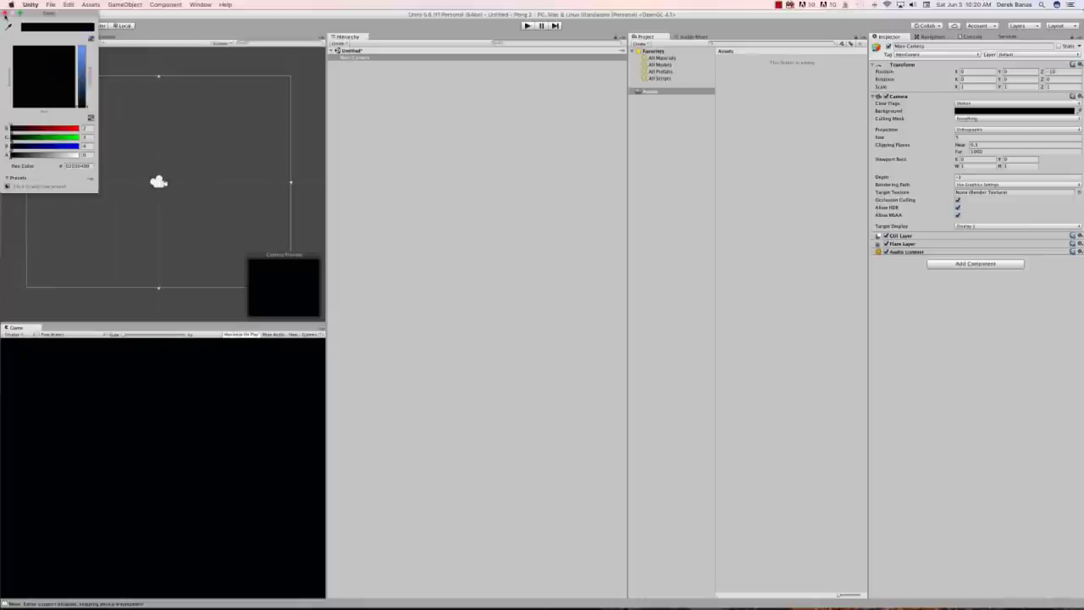
click(5, 13)
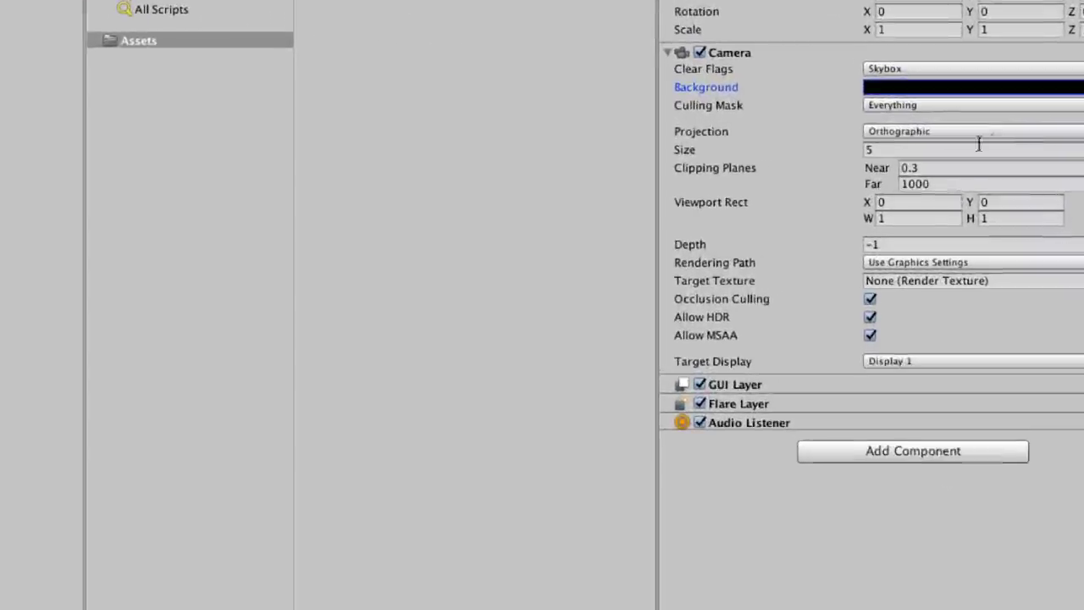
Step: Set the Main Camera's orthographic size to 40
click(974, 149)
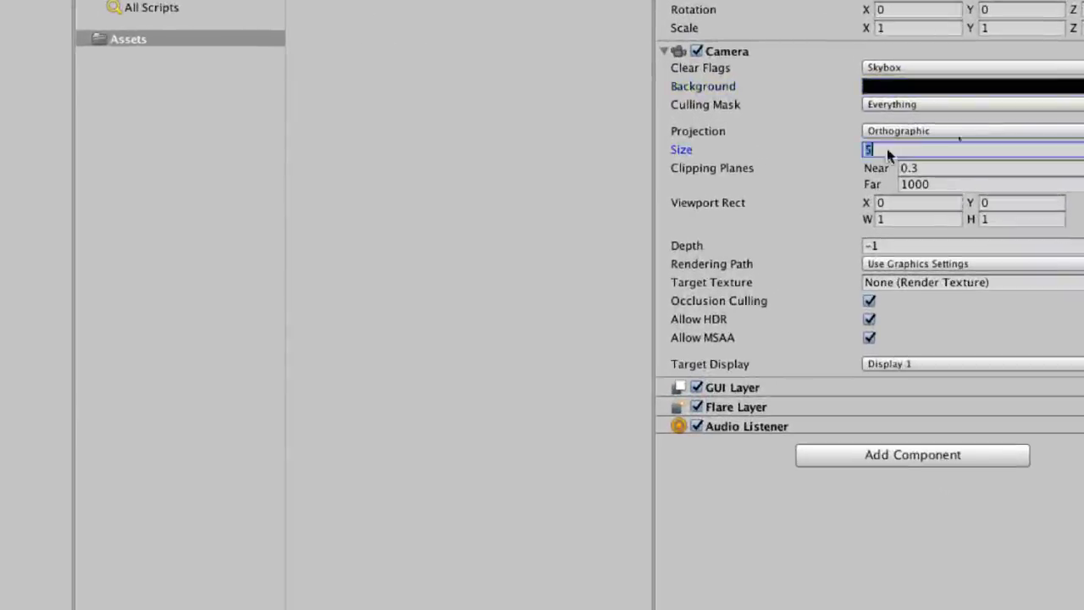
text(40)
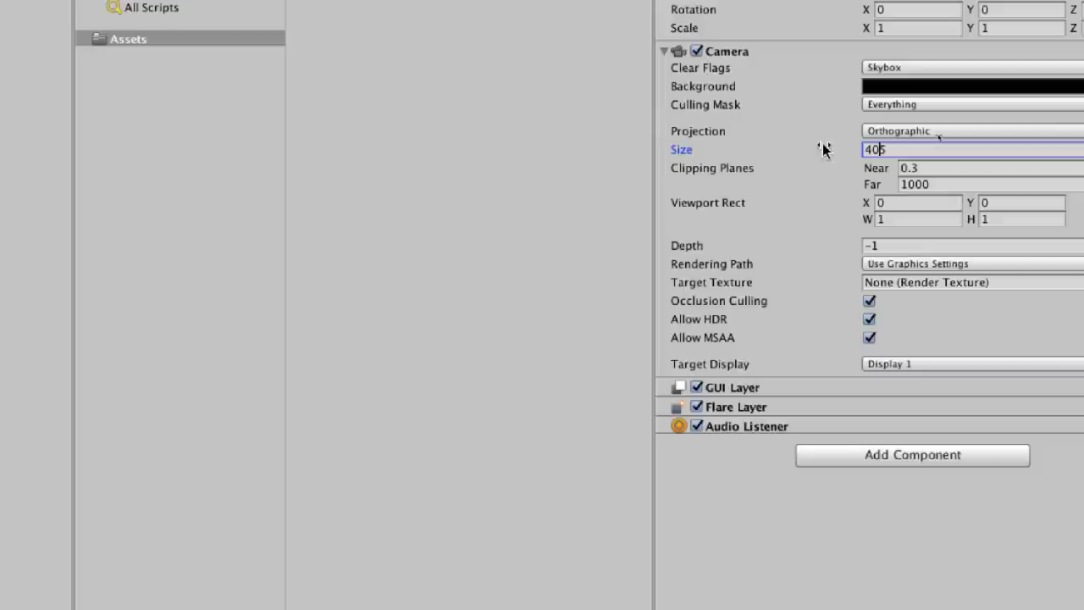
key(Delete)
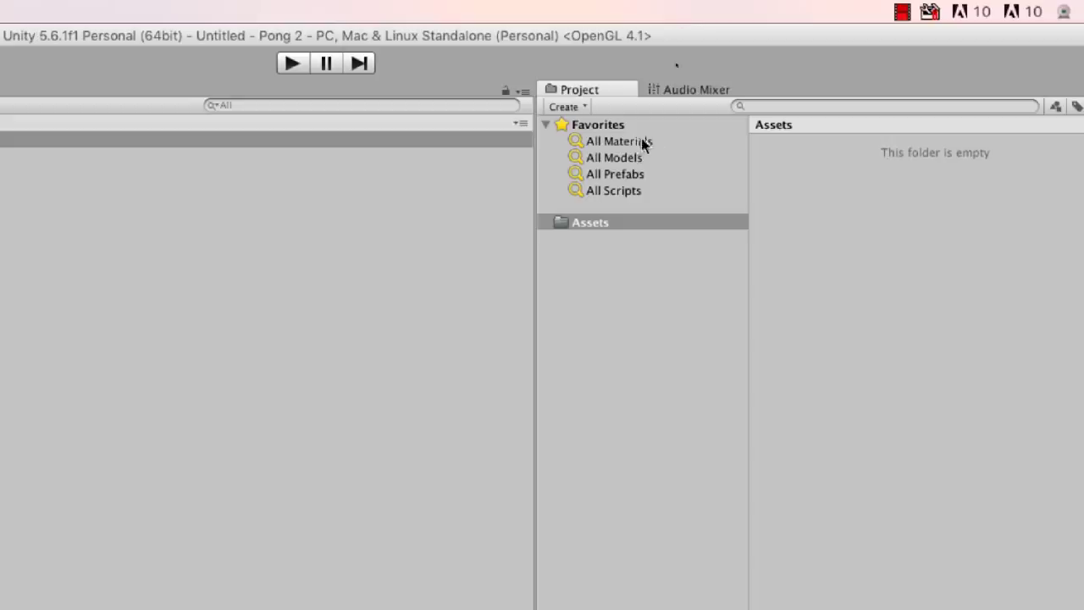
Step: Create a folder named Scenes inside the project's Assets folder
click(616, 222)
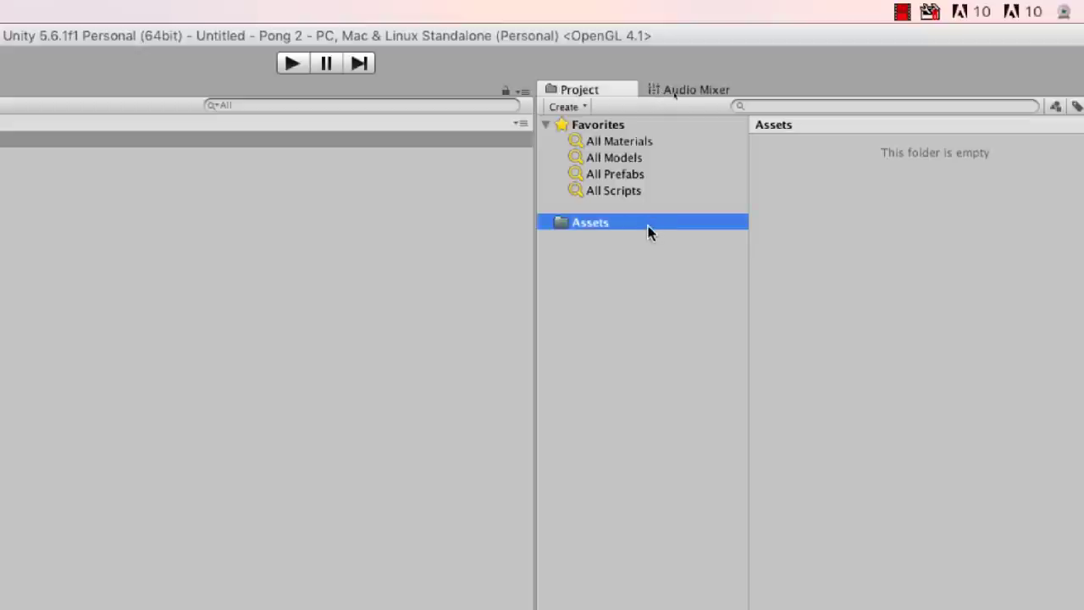
right_click(637, 225)
mouse_move(692, 242)
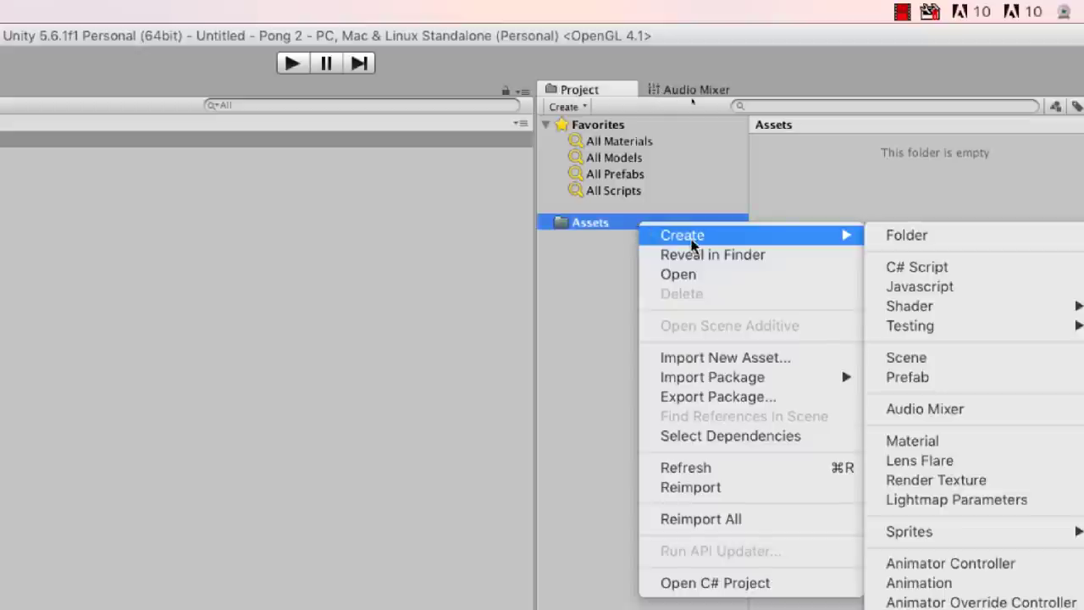
click(918, 235)
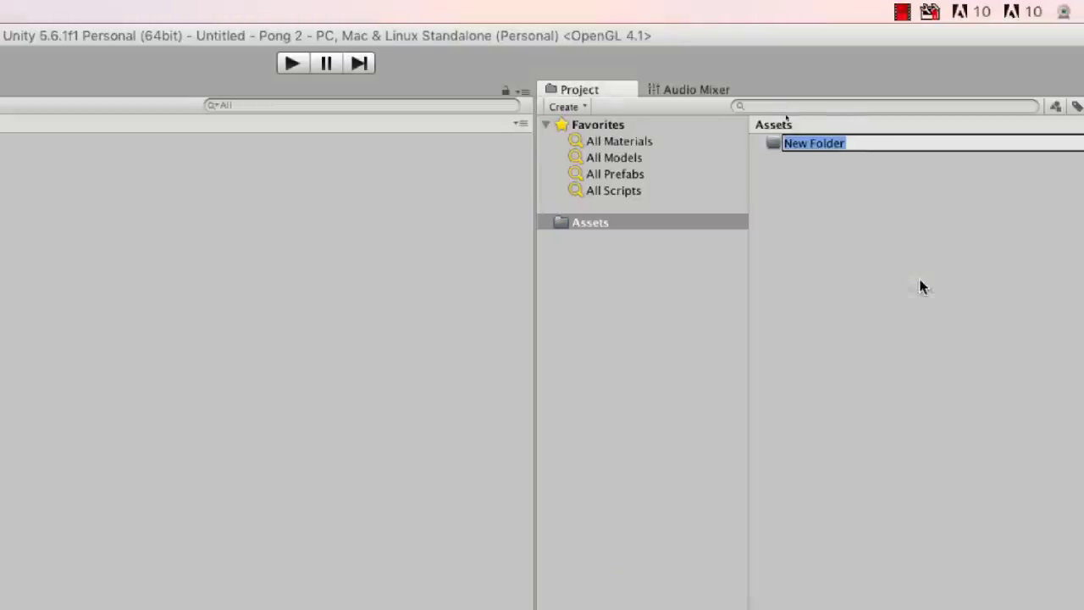
text(Scenes)
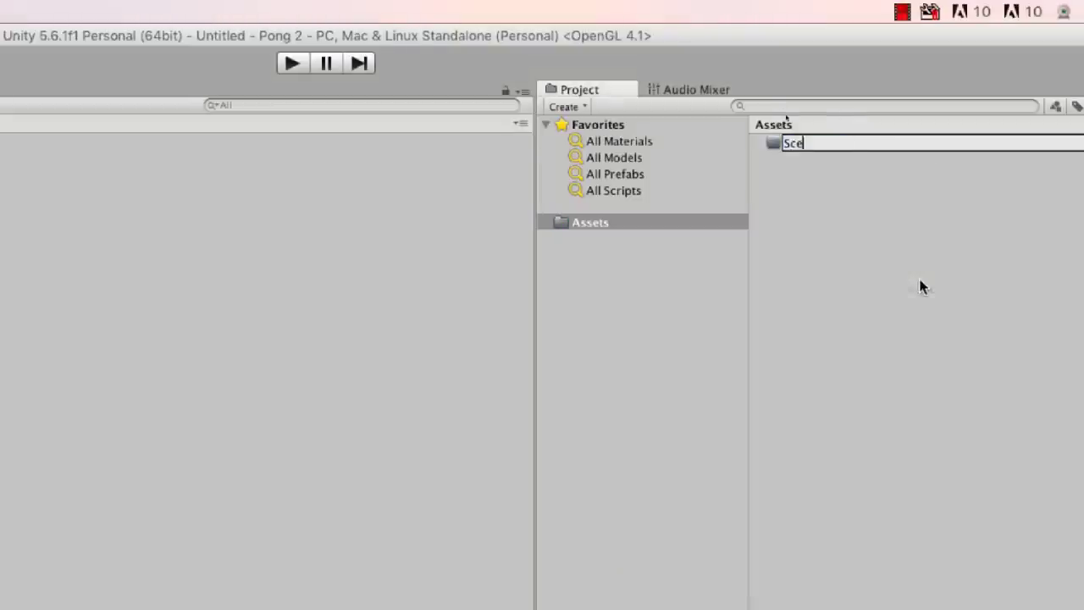
key(Return)
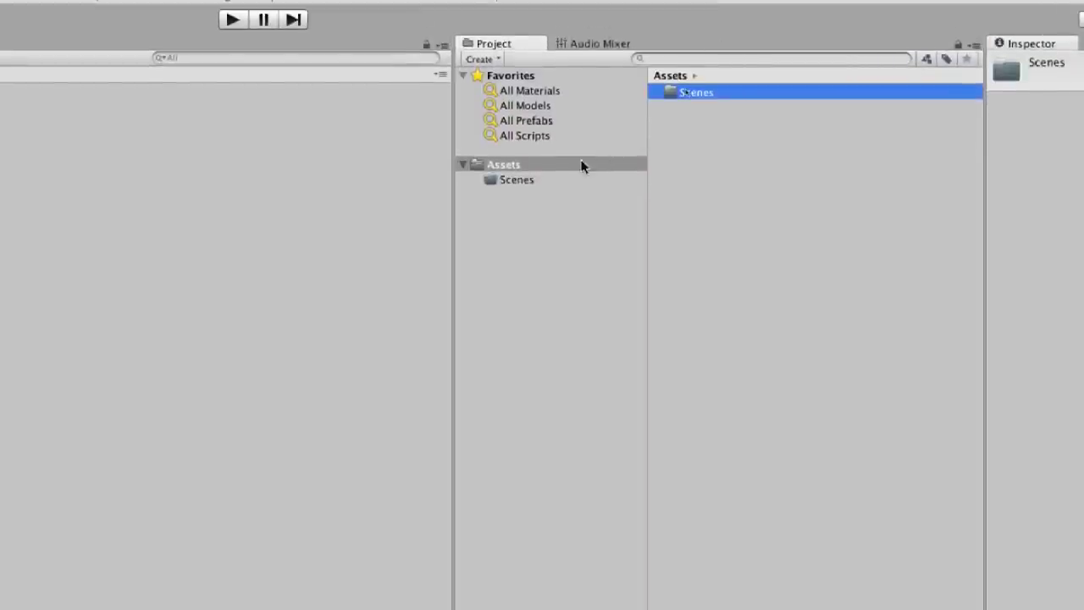
Step: Add a folder named Sounds to the Assets folder
click(540, 124)
right_click(552, 166)
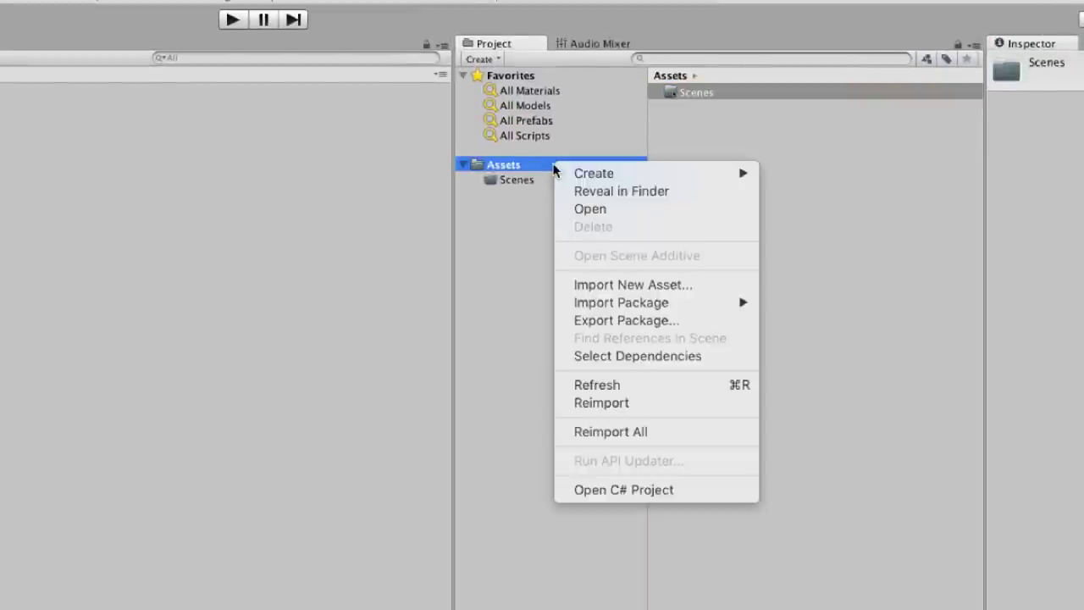
mouse_move(593, 172)
click(777, 174)
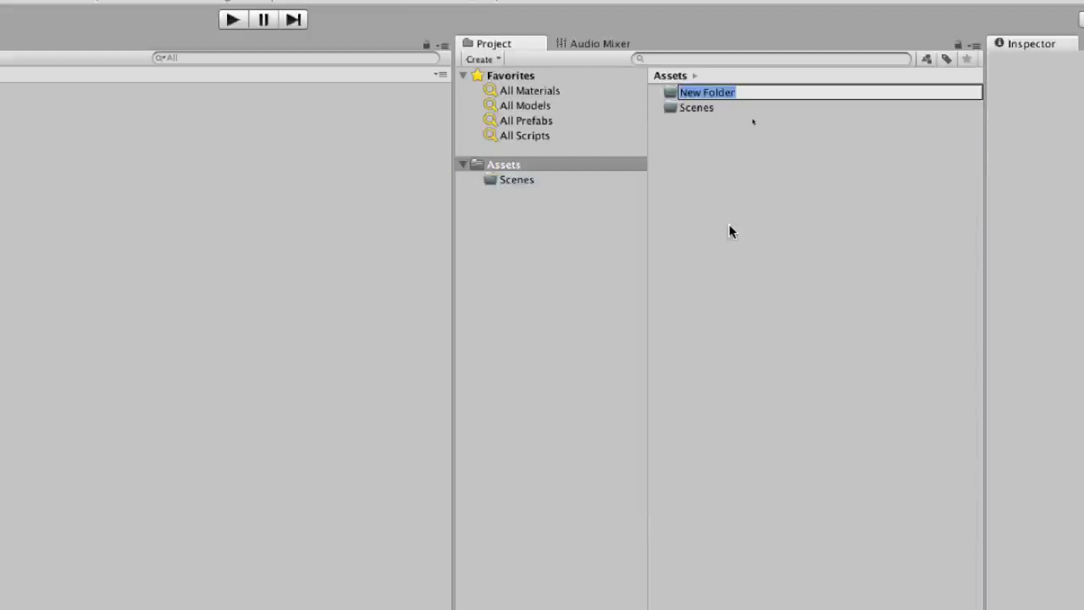
text(Sounds)
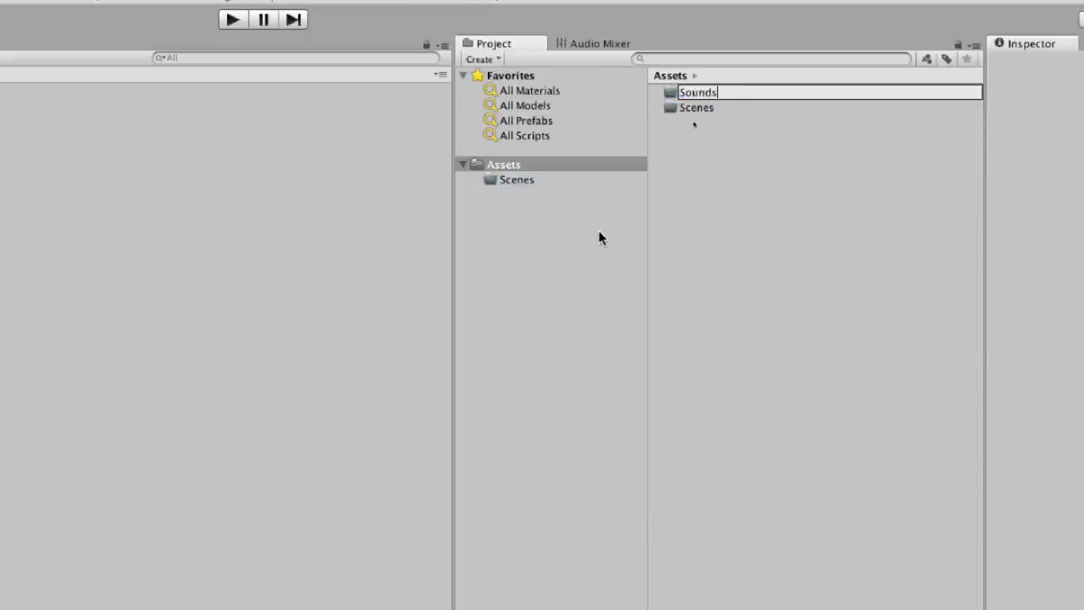
key(Return)
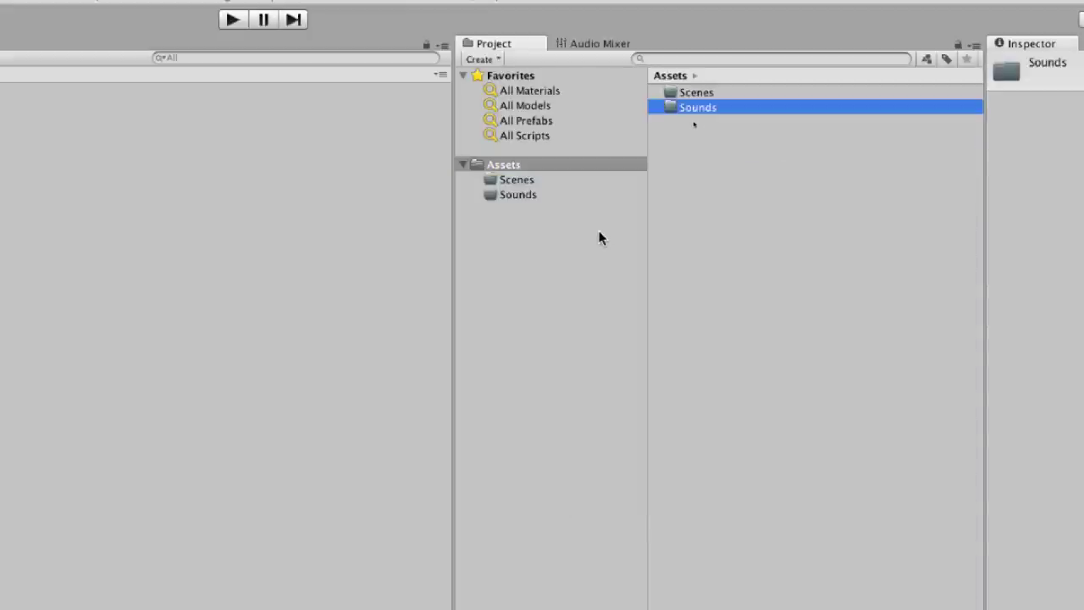
Step: Add a folder named Sprites to the Assets folder
right_click(530, 166)
mouse_move(557, 175)
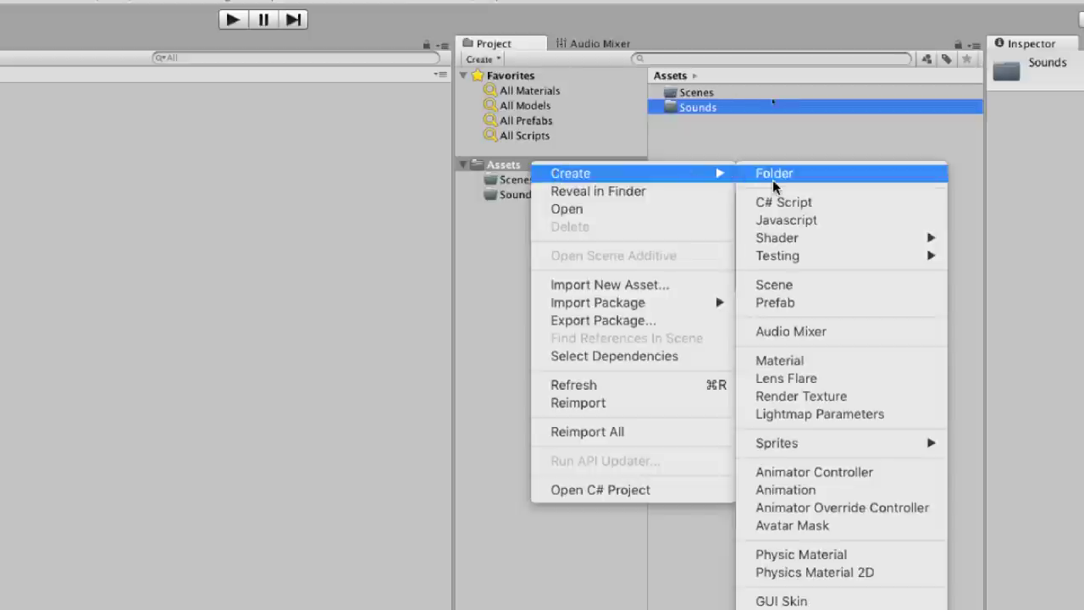
click(776, 172)
text(Sprites)
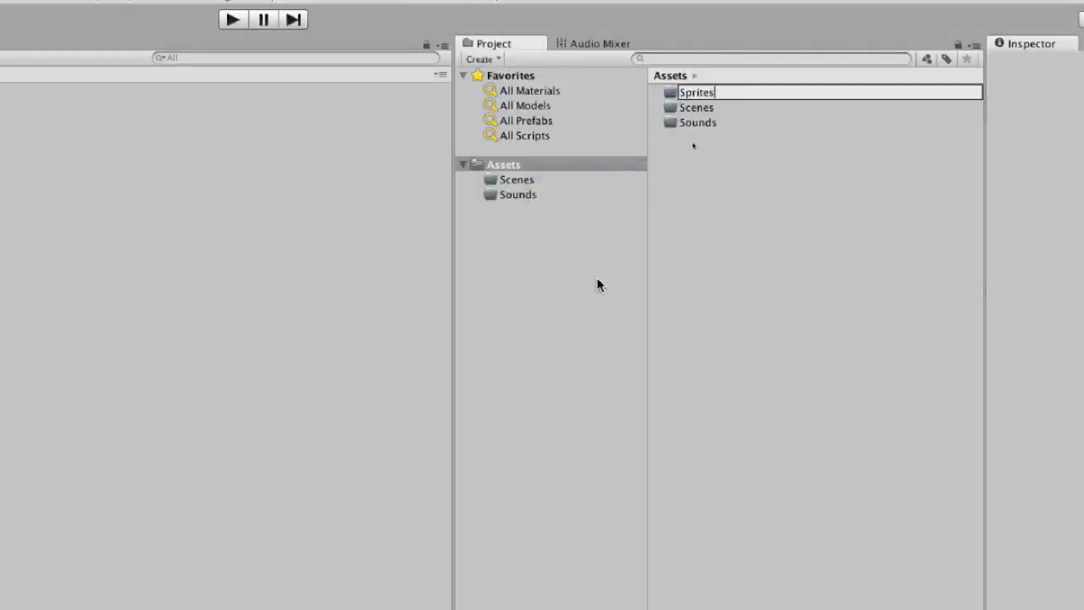
key(Return)
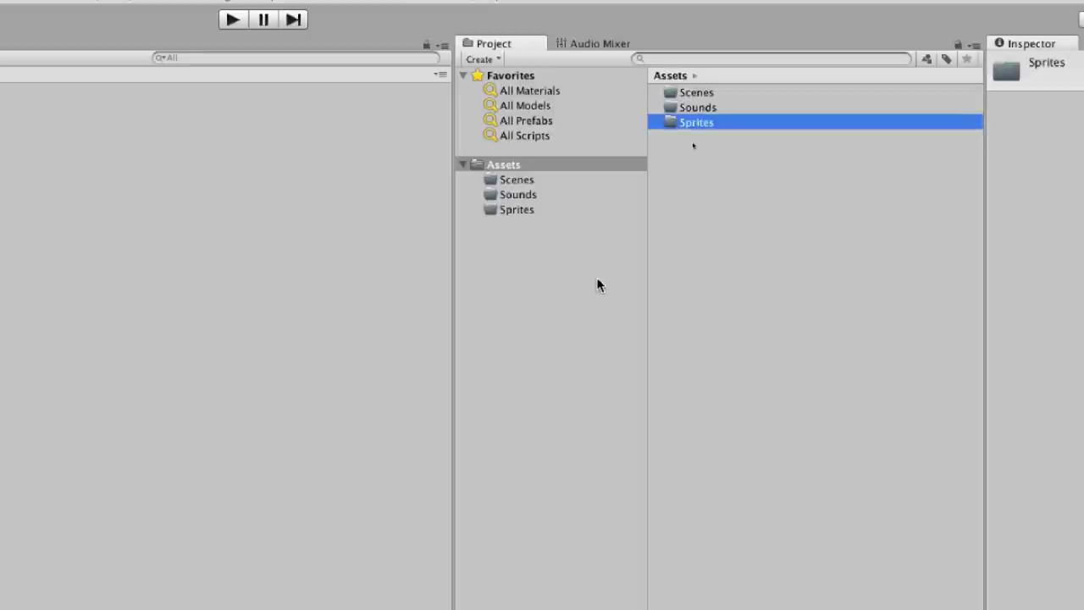
Step: Add a folder named Prefabs to the Assets folder
click(546, 168)
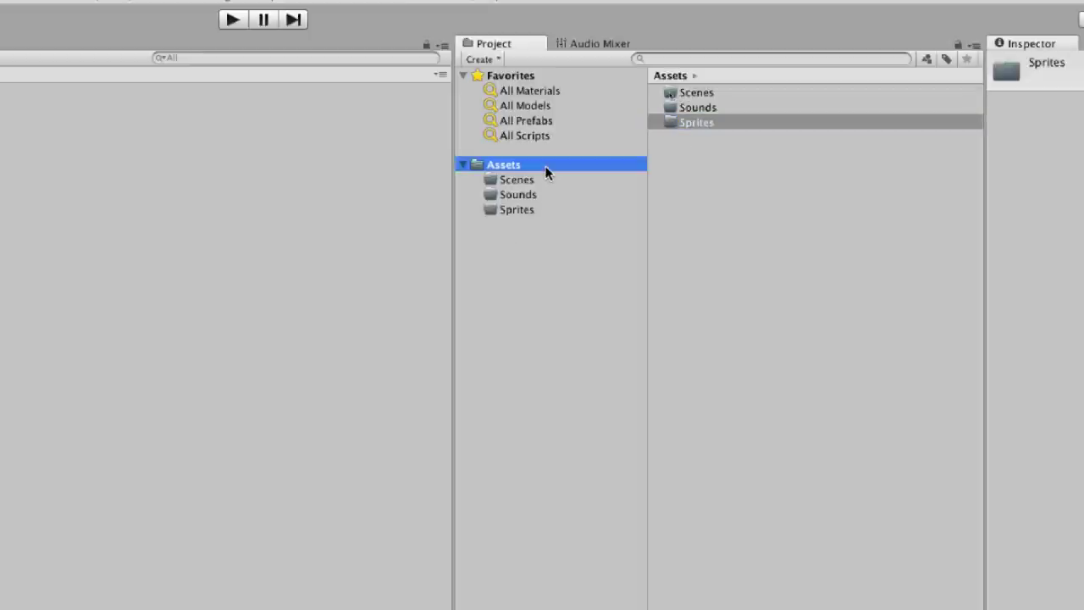
right_click(547, 169)
mouse_move(573, 174)
click(778, 176)
text(Prefabs)
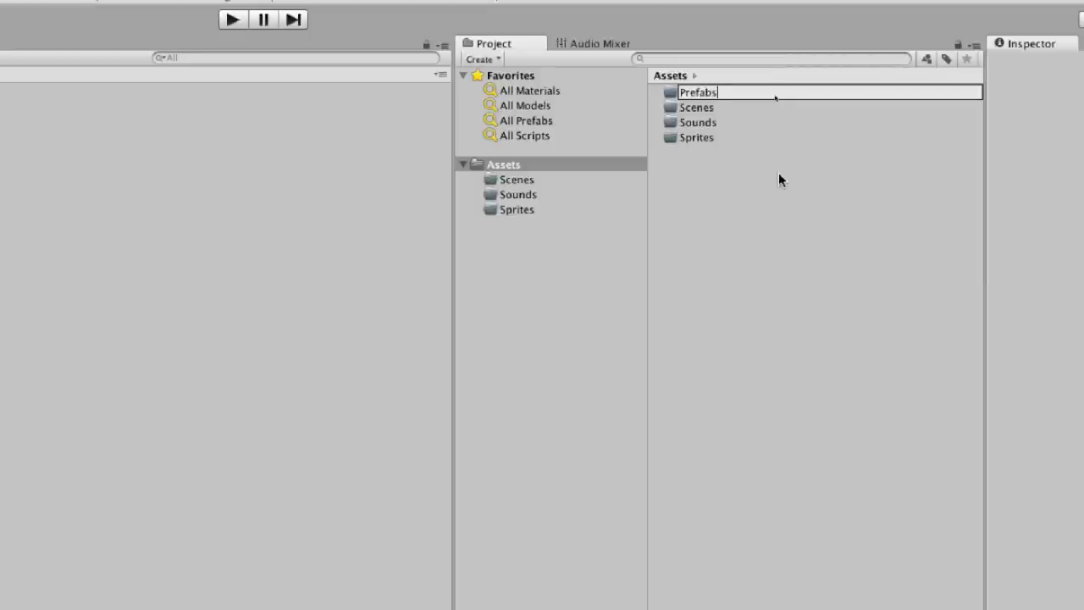
key(Return)
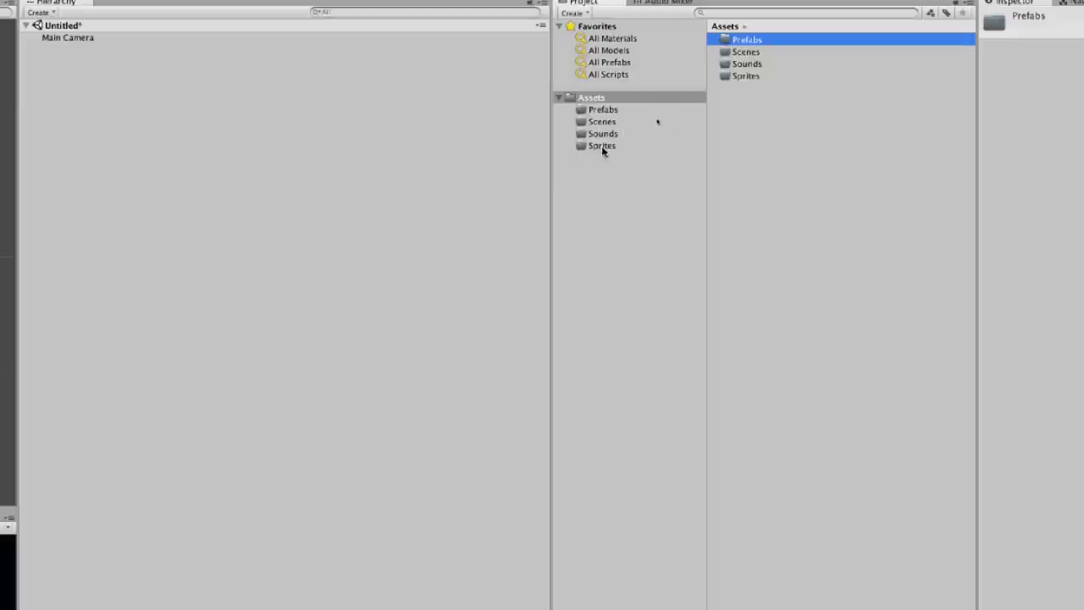
Step: Add a folder named Scripts to the Assets folder
click(635, 97)
right_click(620, 102)
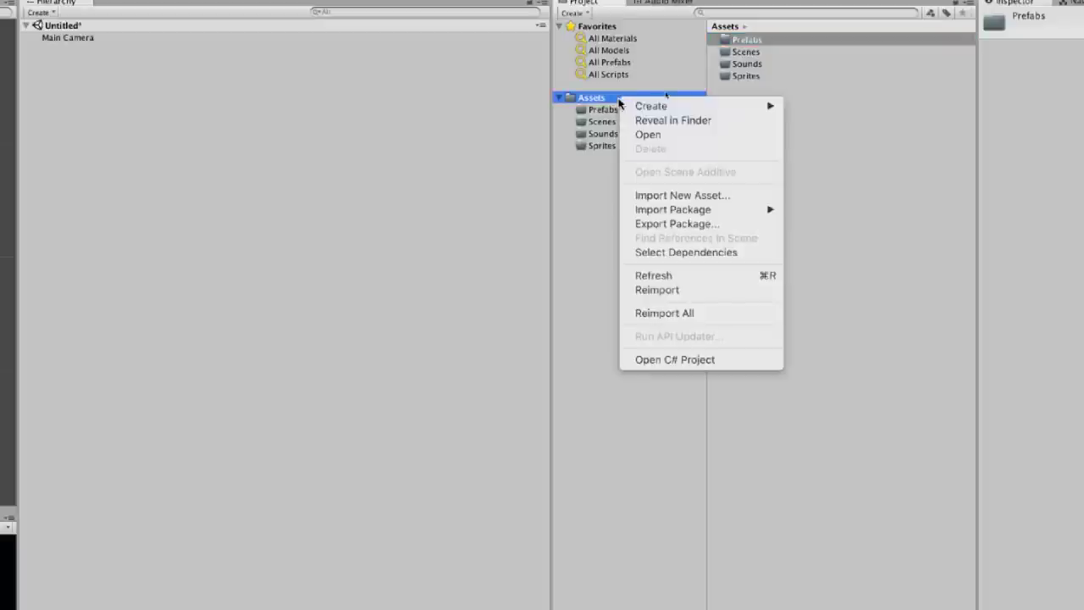
mouse_move(669, 105)
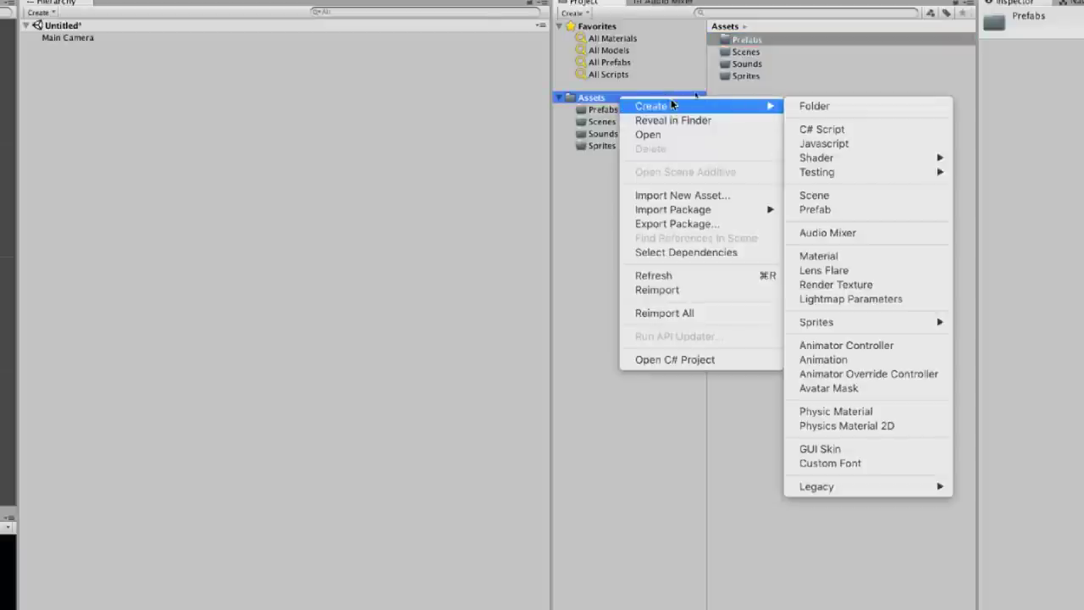
click(857, 106)
text(Scripts)
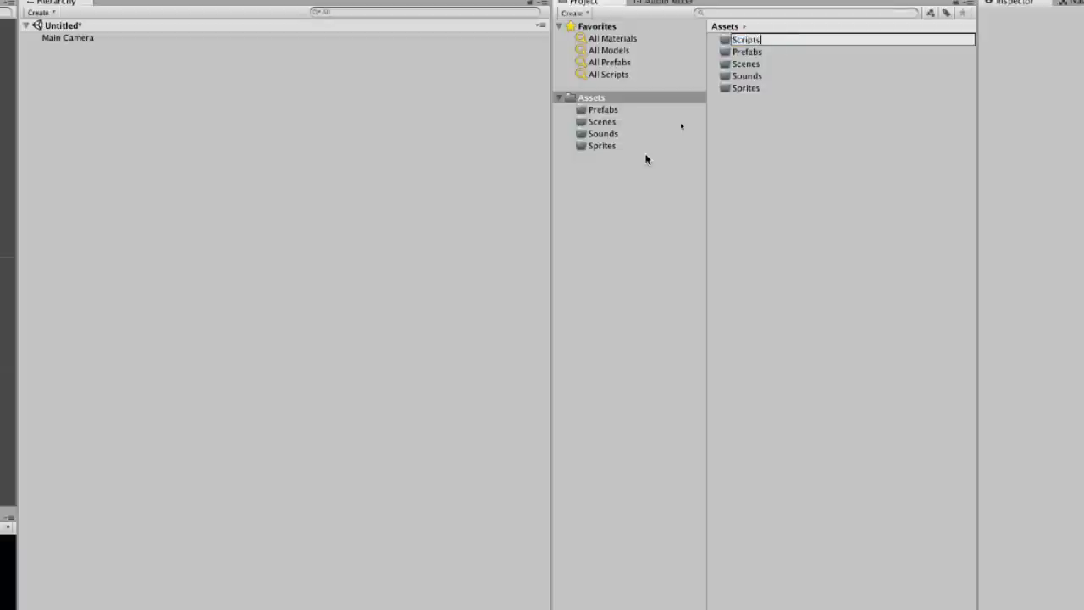
key(Return)
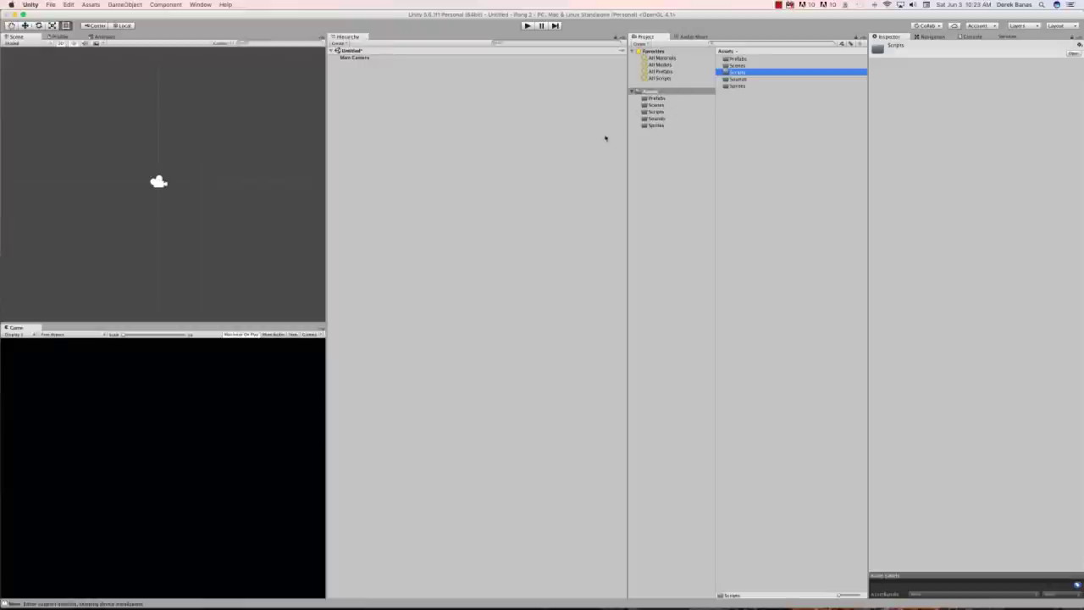
Step: Switch to Photoshop and create a new transparent document named Ball, 1 by 1 pixel
key(super+Tab)
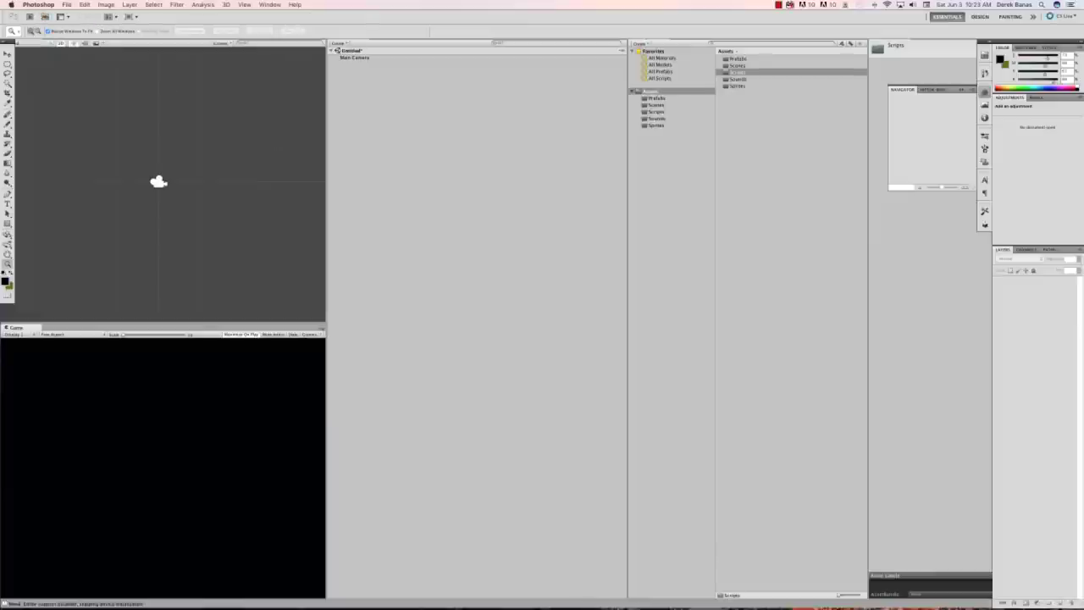
mouse_move(629, 597)
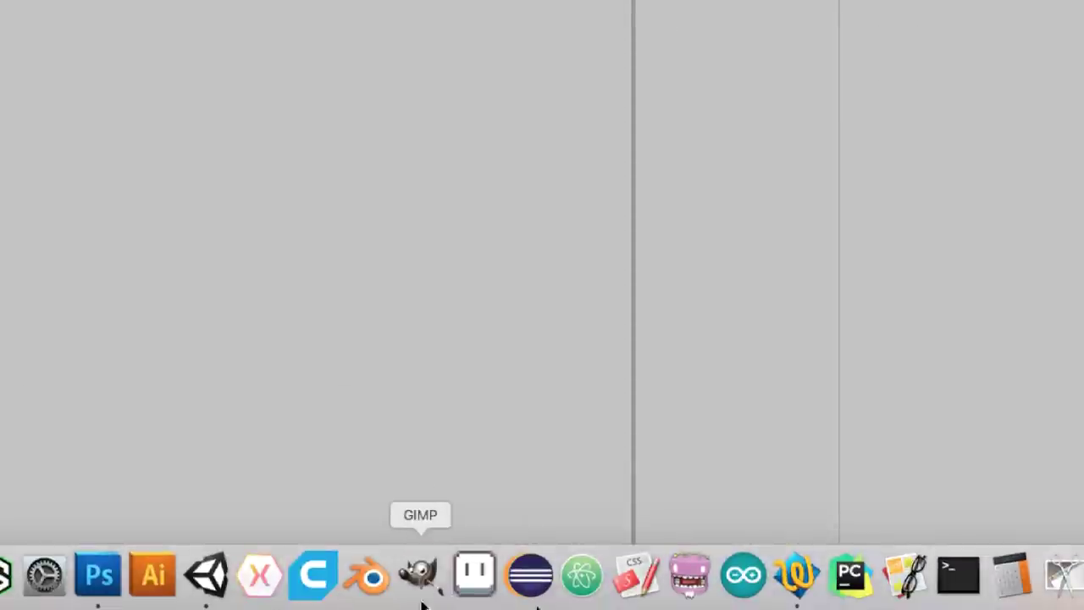
click(480, 584)
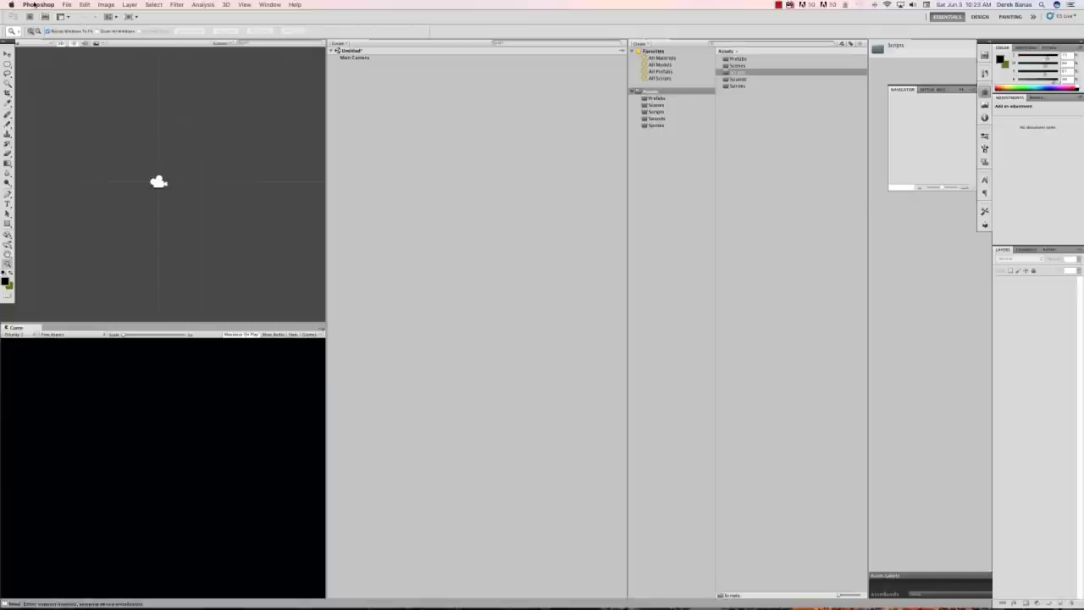
click(66, 5)
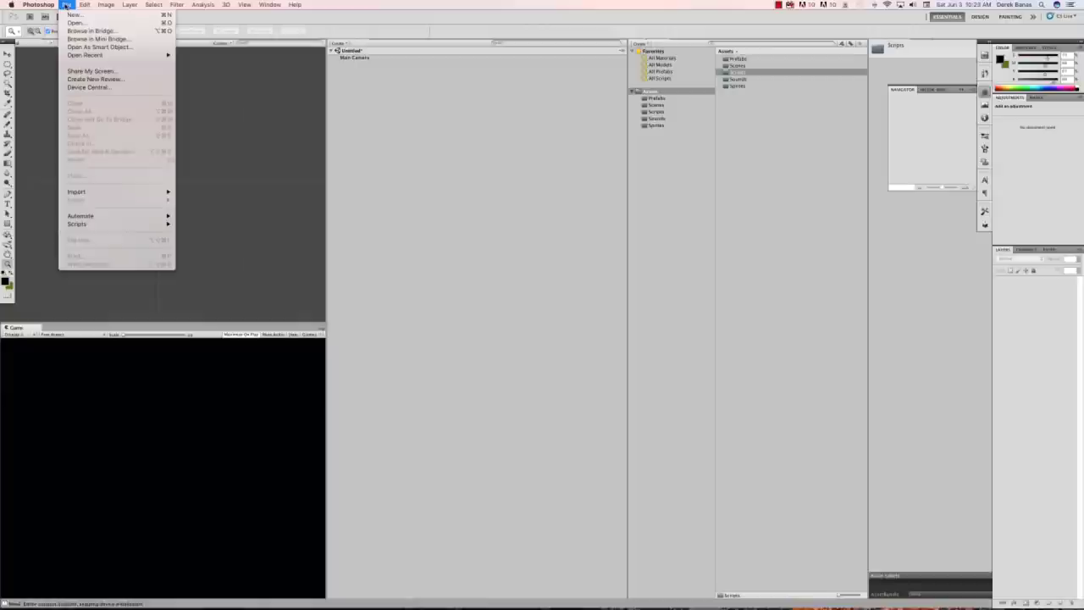
click(71, 15)
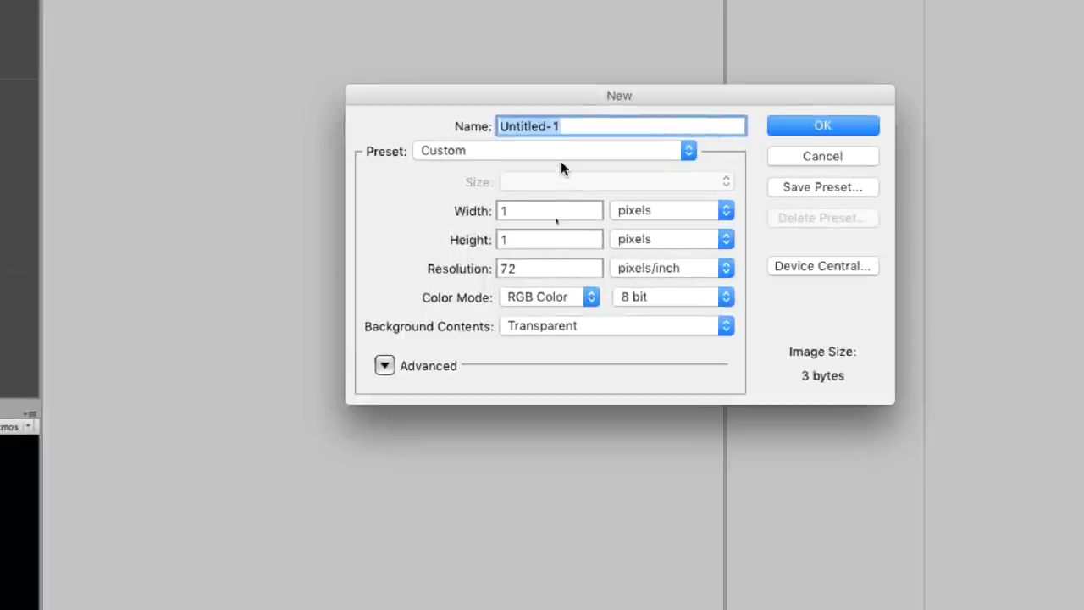
text(Ball)
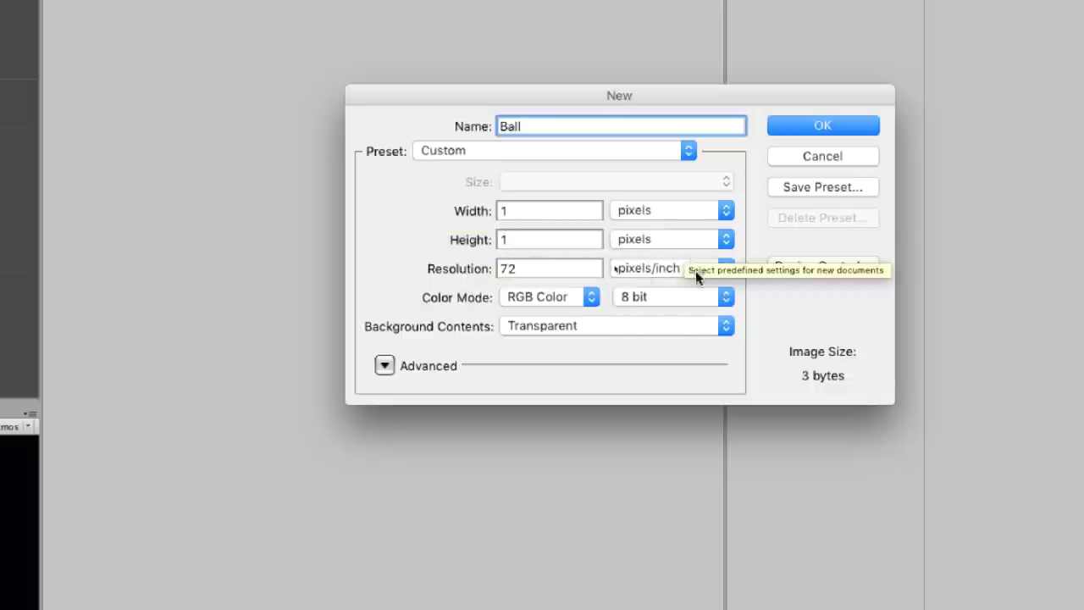
click(825, 125)
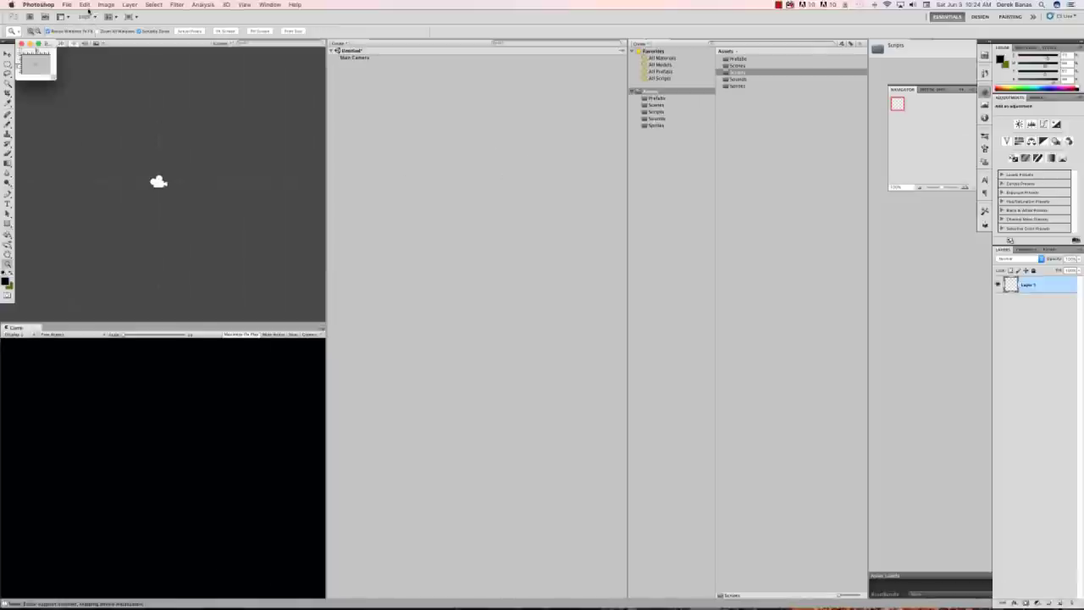
Step: Create a new transparent document named Paddle, 2 pixels wide and 4 pixels high
click(84, 5)
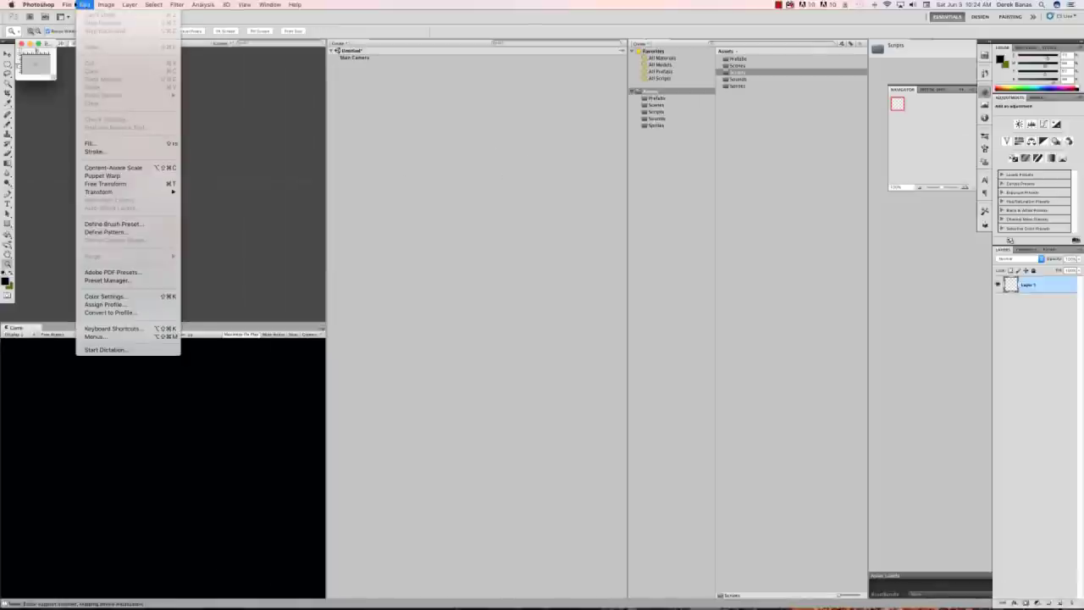
click(75, 15)
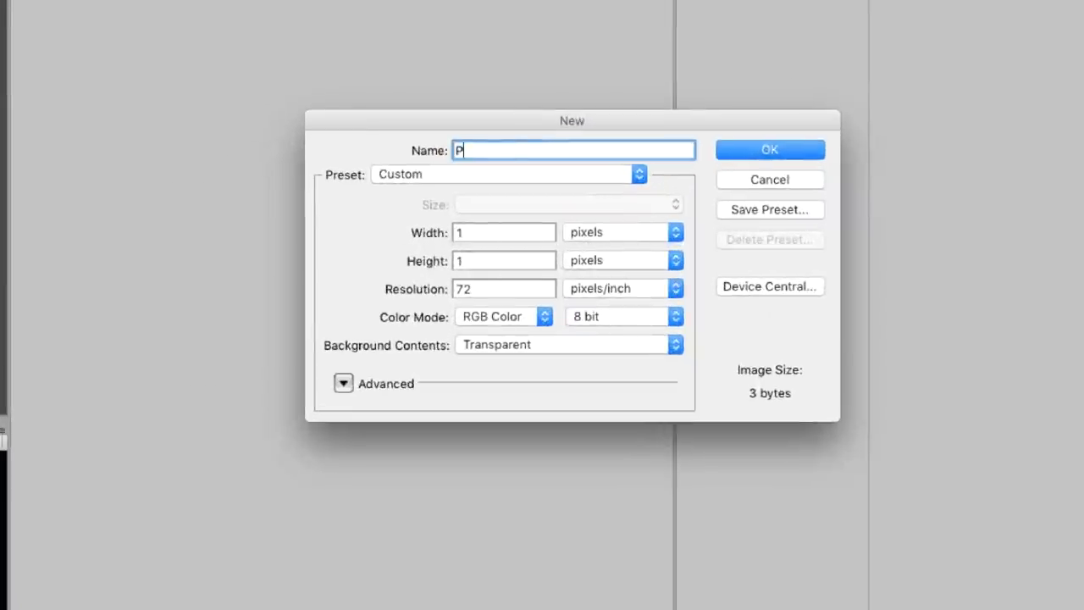
text(addle)
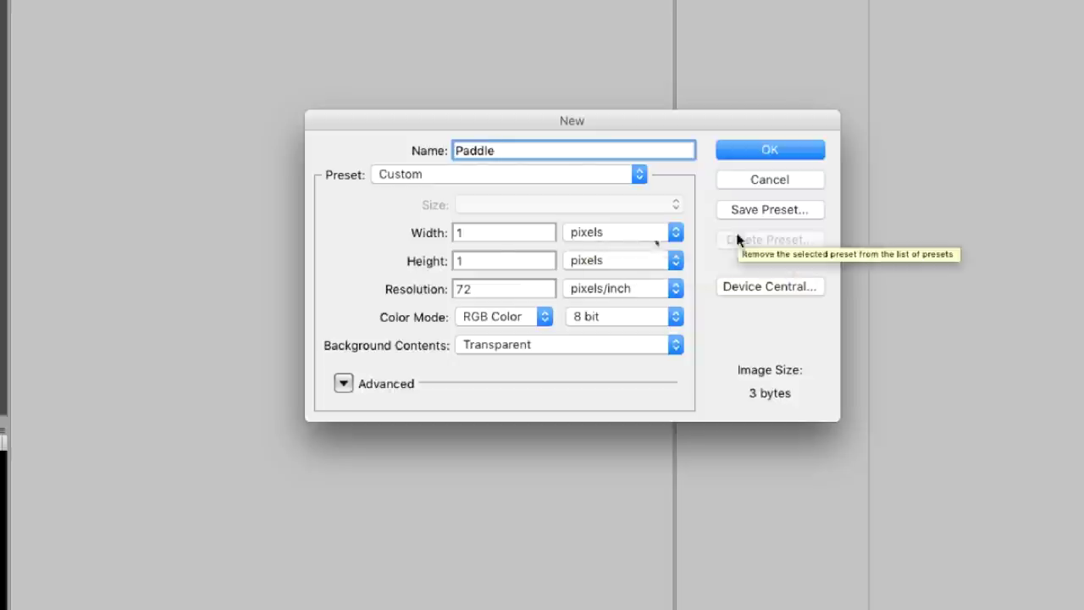
click(481, 232)
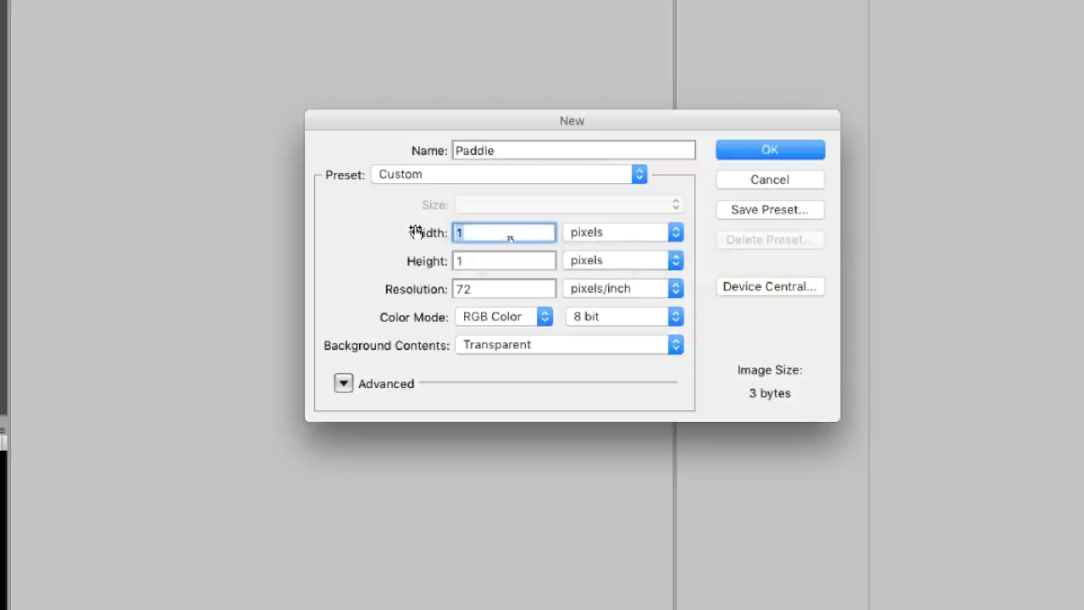
text(2)
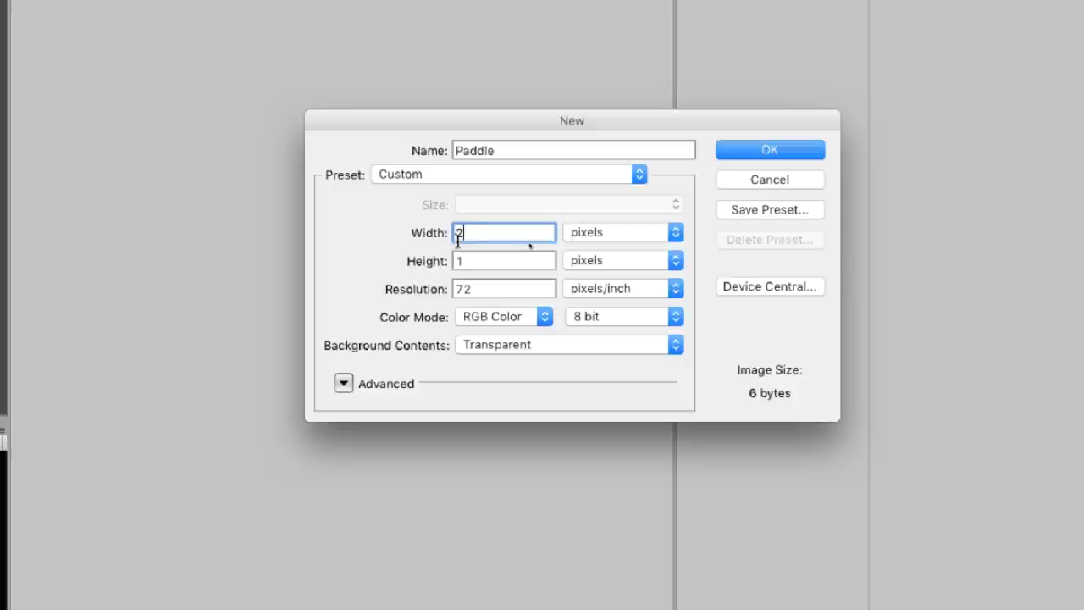
key(Tab)
text(4)
click(782, 150)
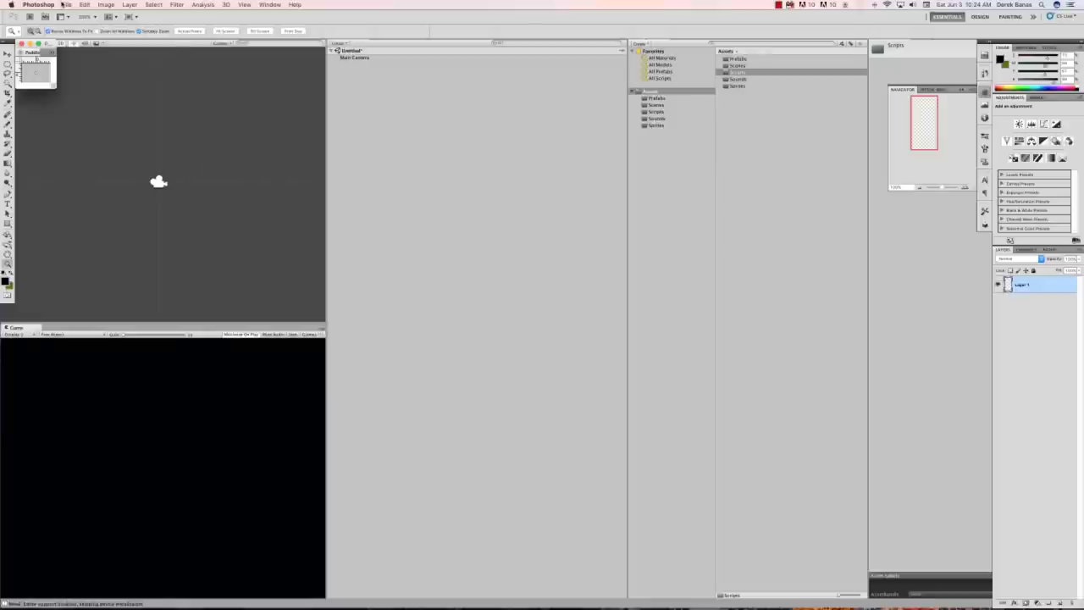
Step: Create a new transparent document named HorzWall, 50 pixels wide and 2 pixels high
click(64, 4)
click(78, 20)
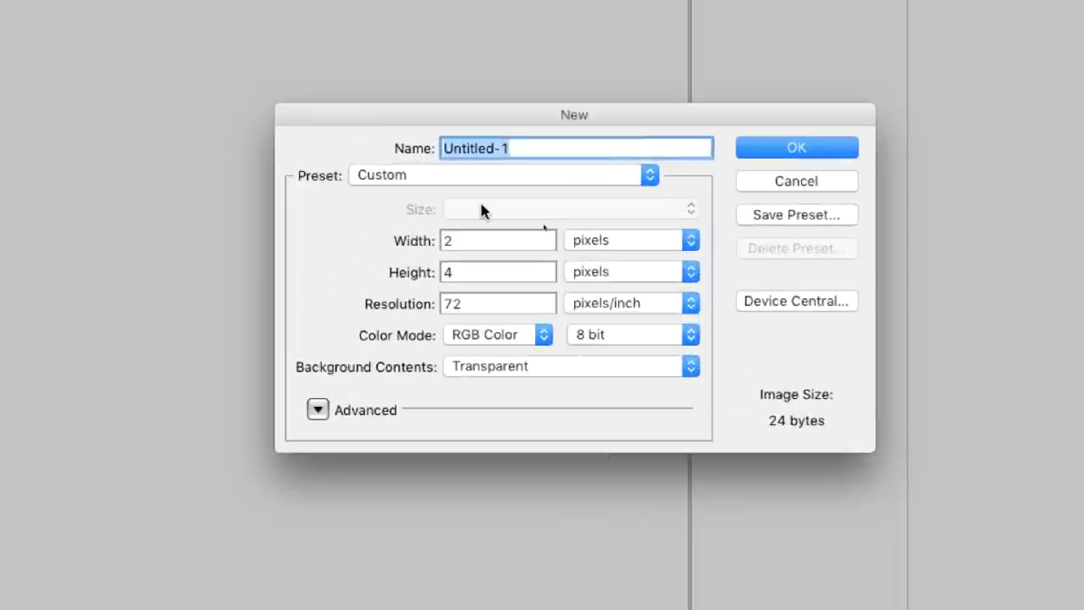
text(HorzWall)
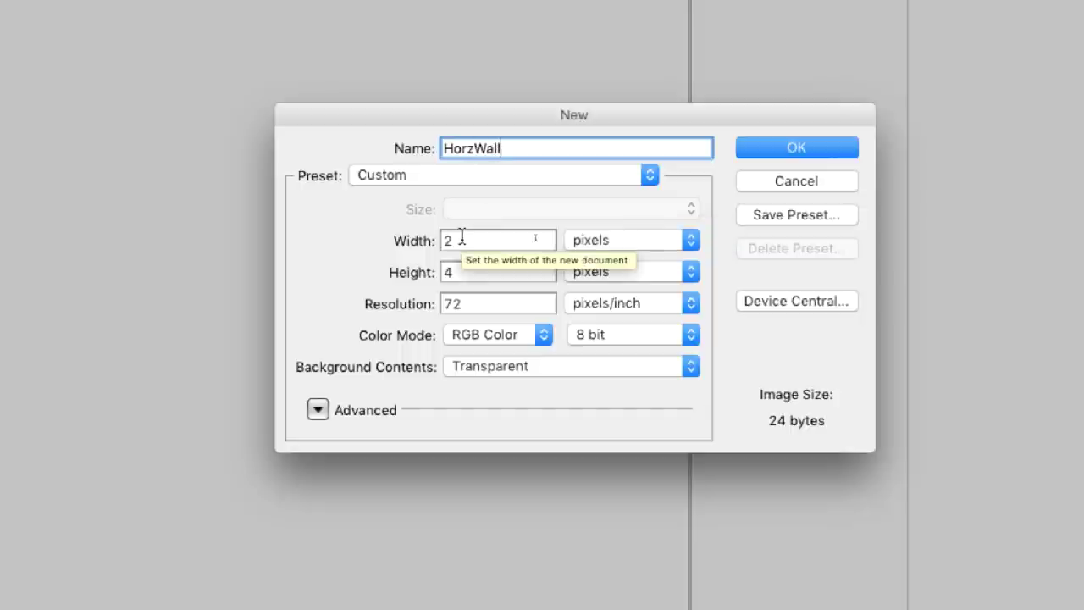
key(Tab)
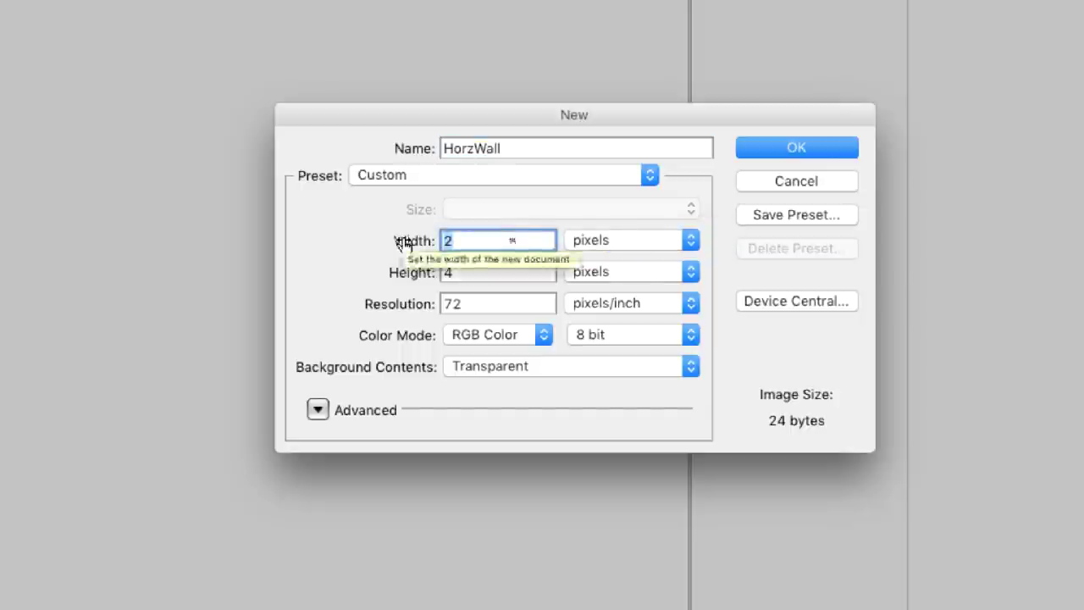
text(50)
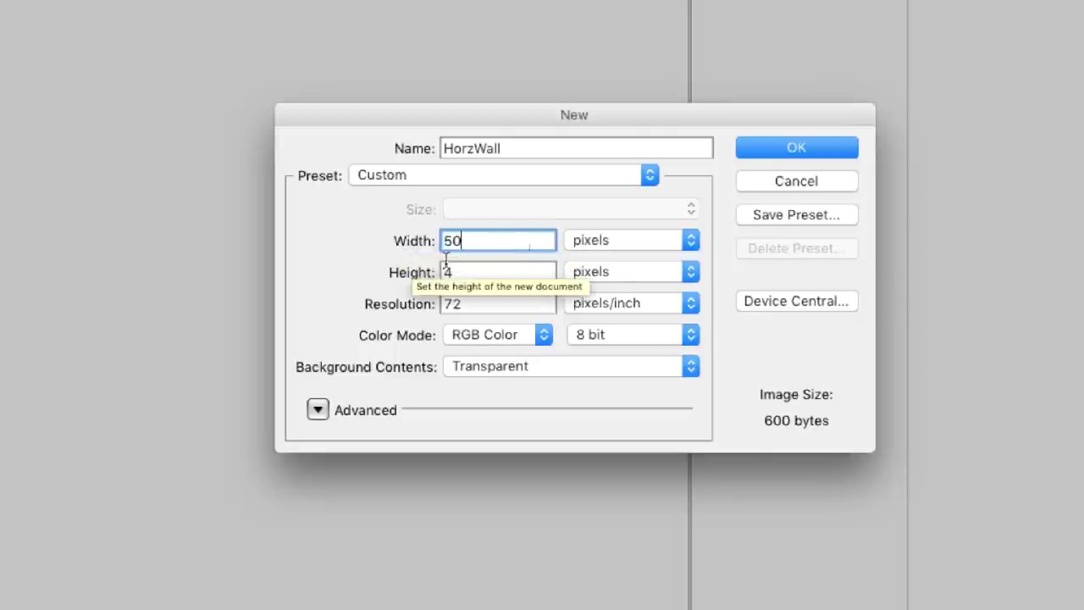
key(Tab)
text(2)
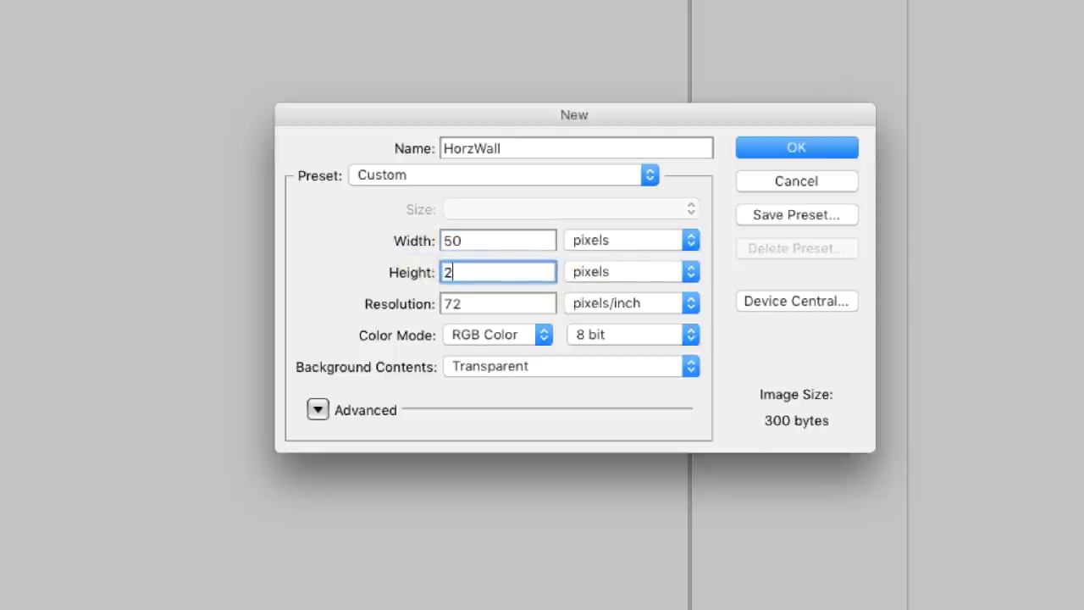
click(800, 149)
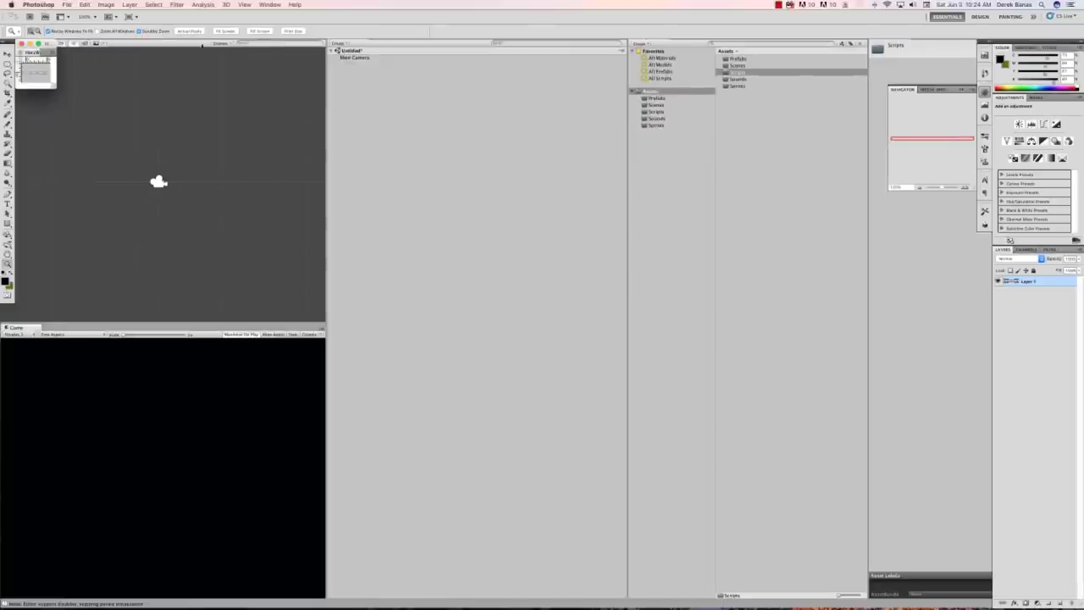
Step: Create a new transparent document named VertWall, 2 pixels wide and 50 pixels high
click(66, 4)
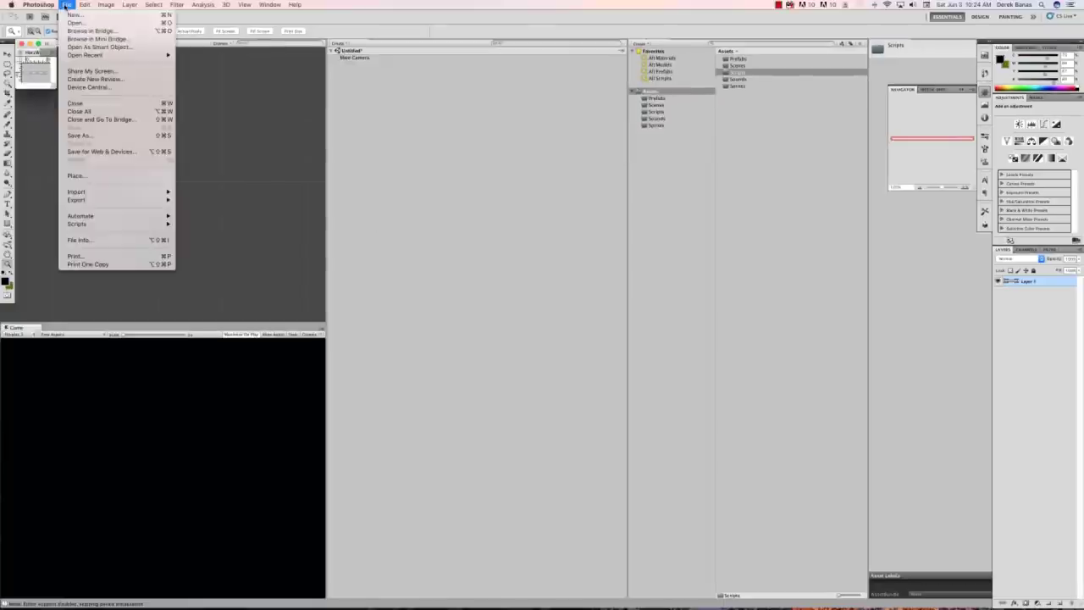
click(71, 15)
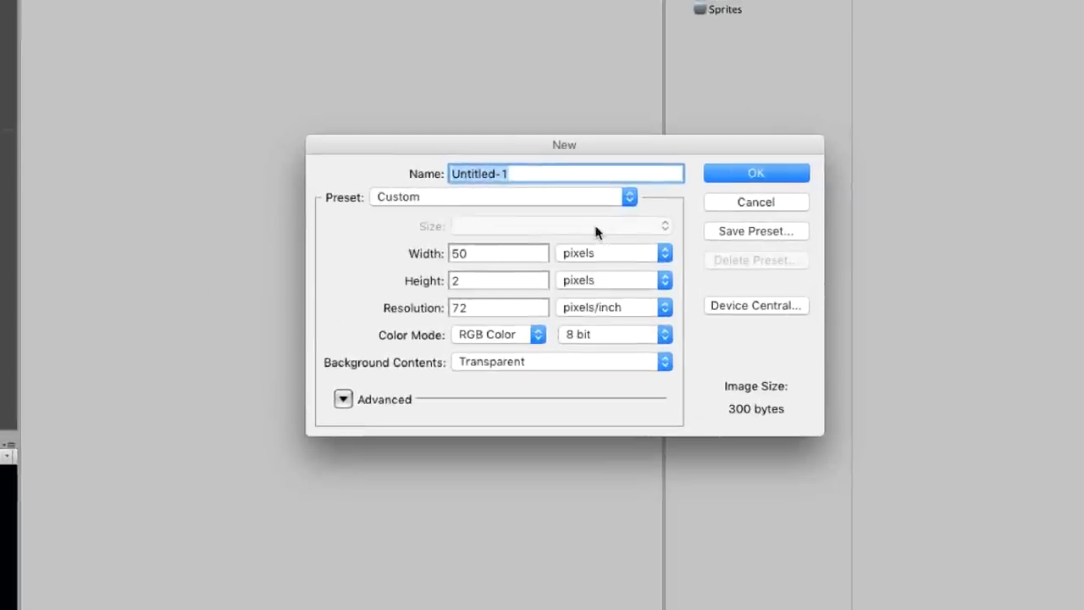
text(VertWall)
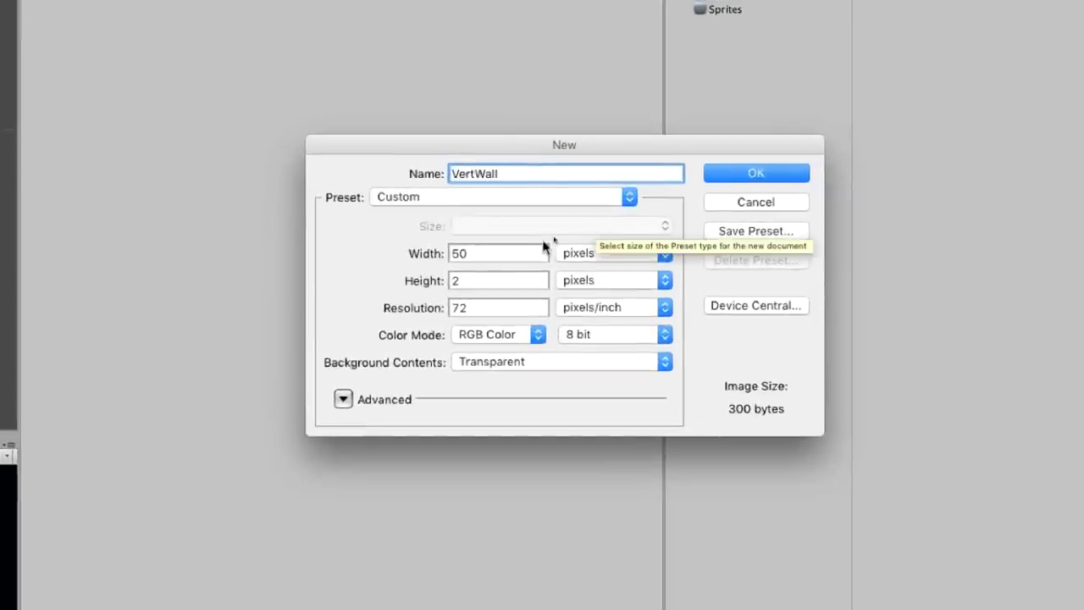
key(Tab)
text(2)
key(Tab)
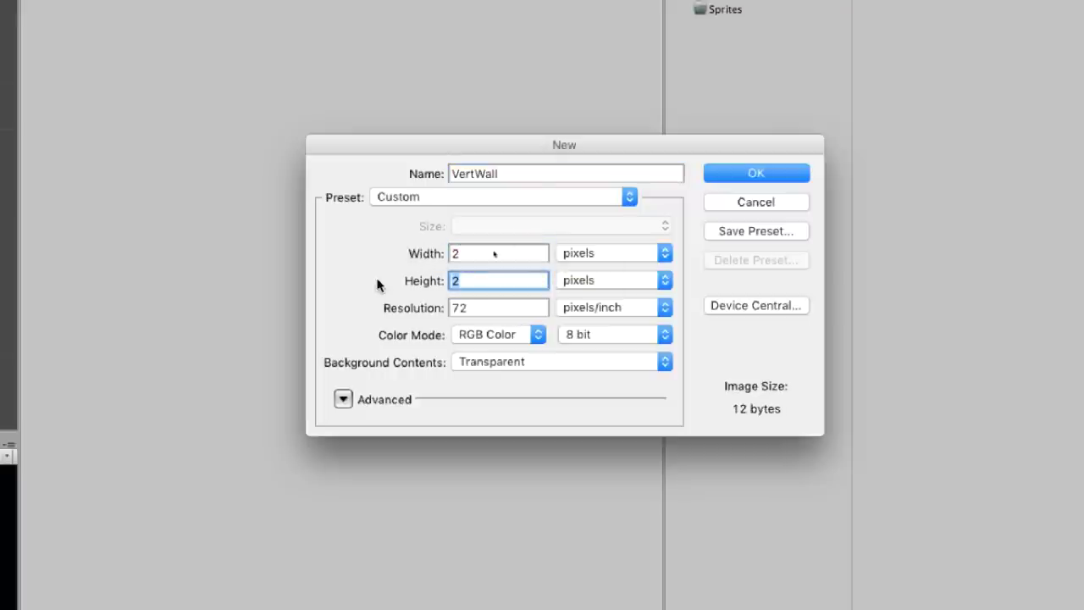
text(50)
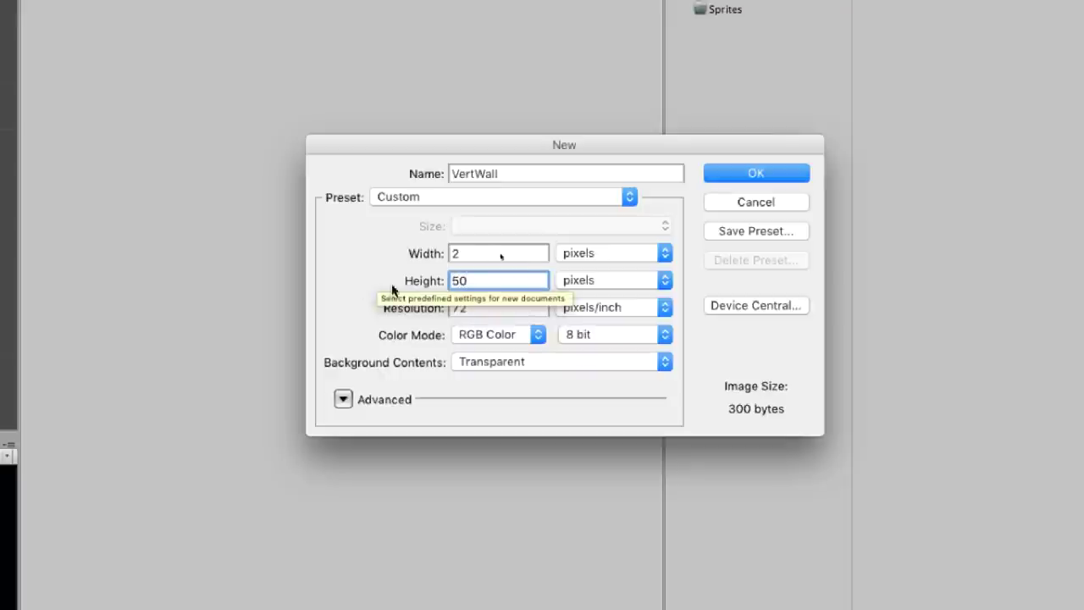
click(762, 174)
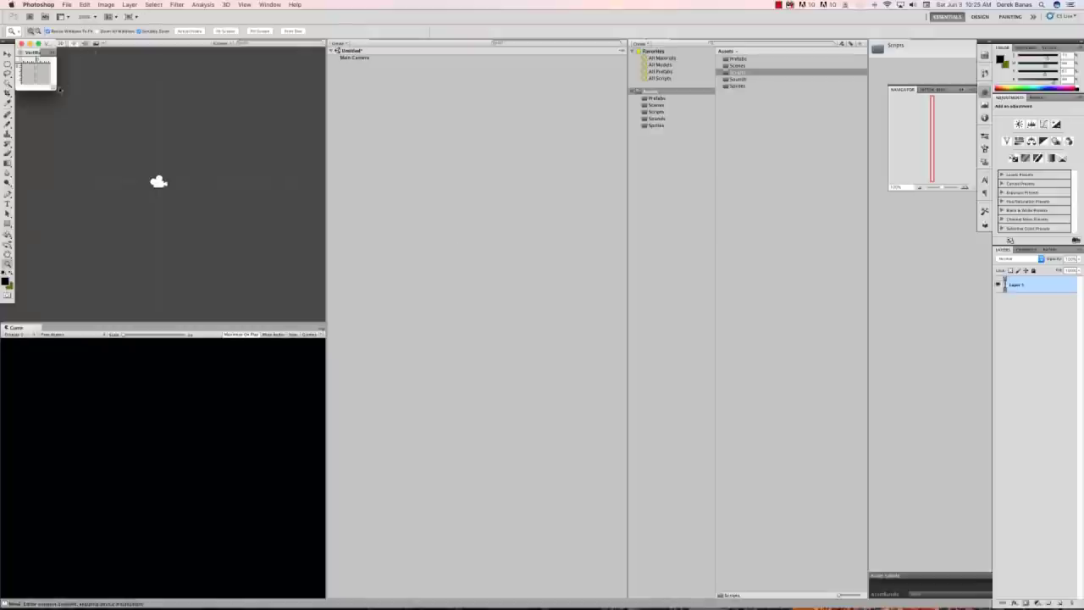
Step: Enlarge the document window and fill the VertWall and HorzWall documents with white at 100% opacity
click(36, 58)
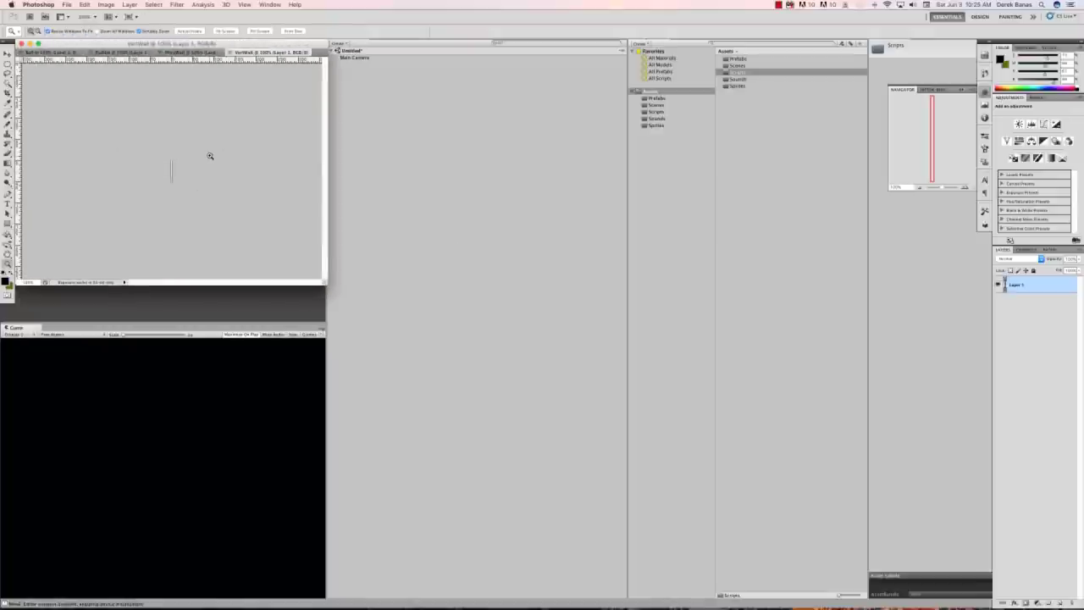
click(84, 5)
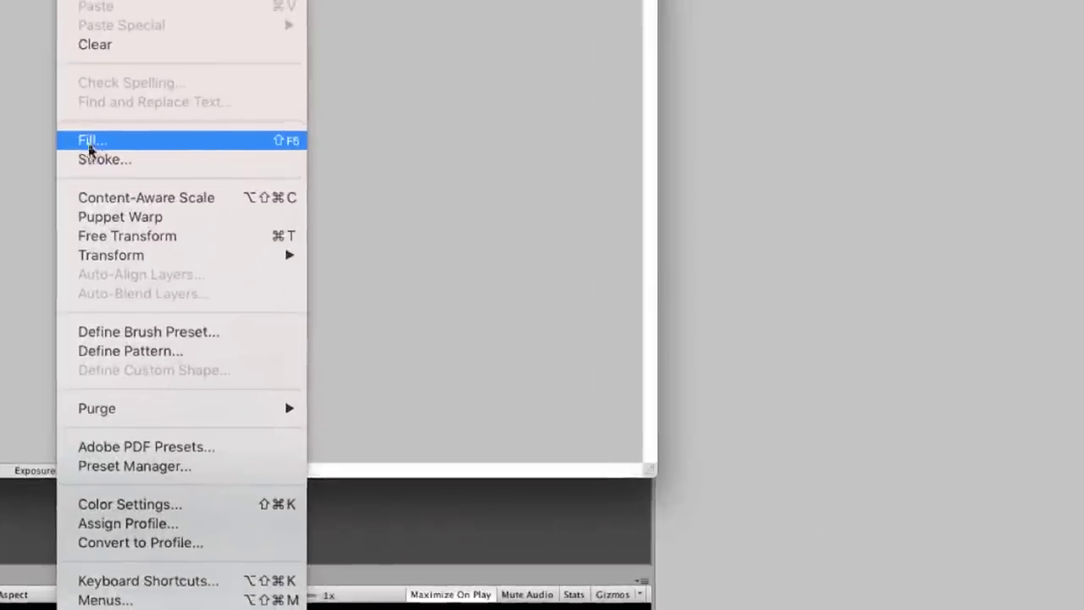
click(90, 143)
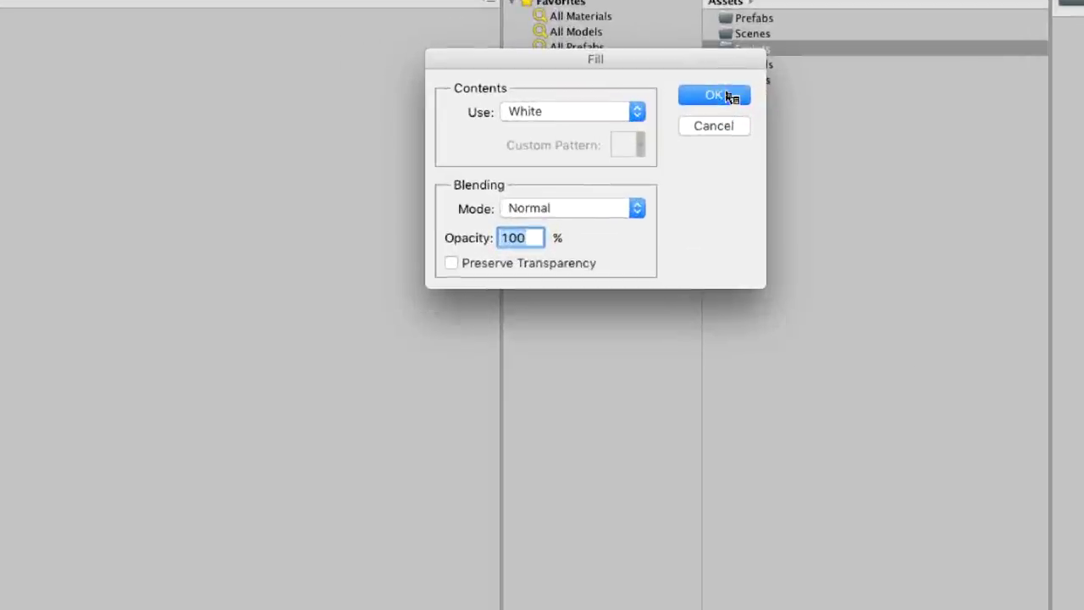
click(726, 94)
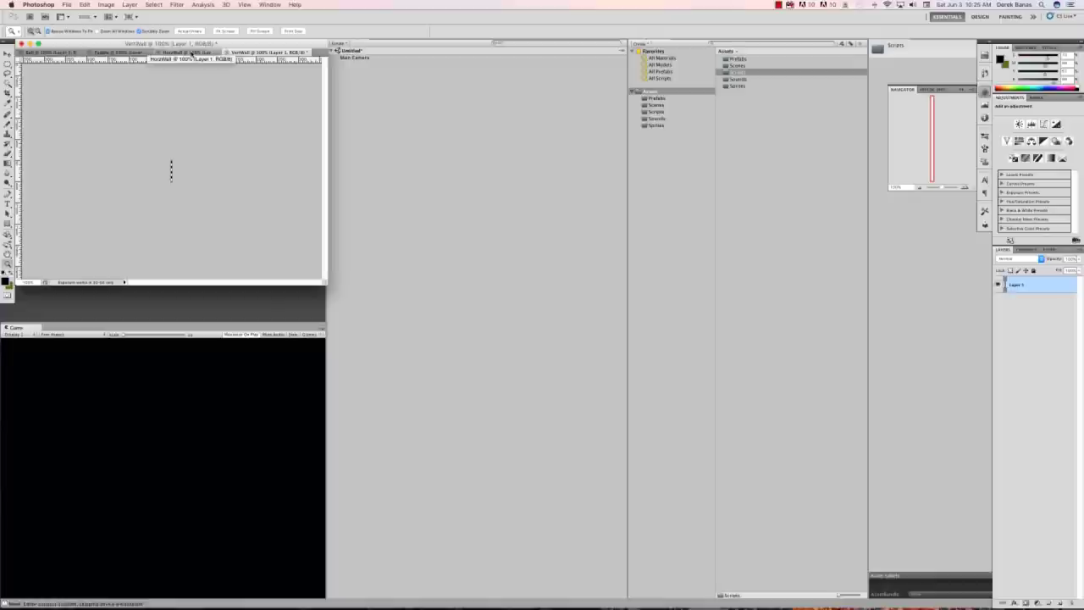
click(193, 53)
click(85, 5)
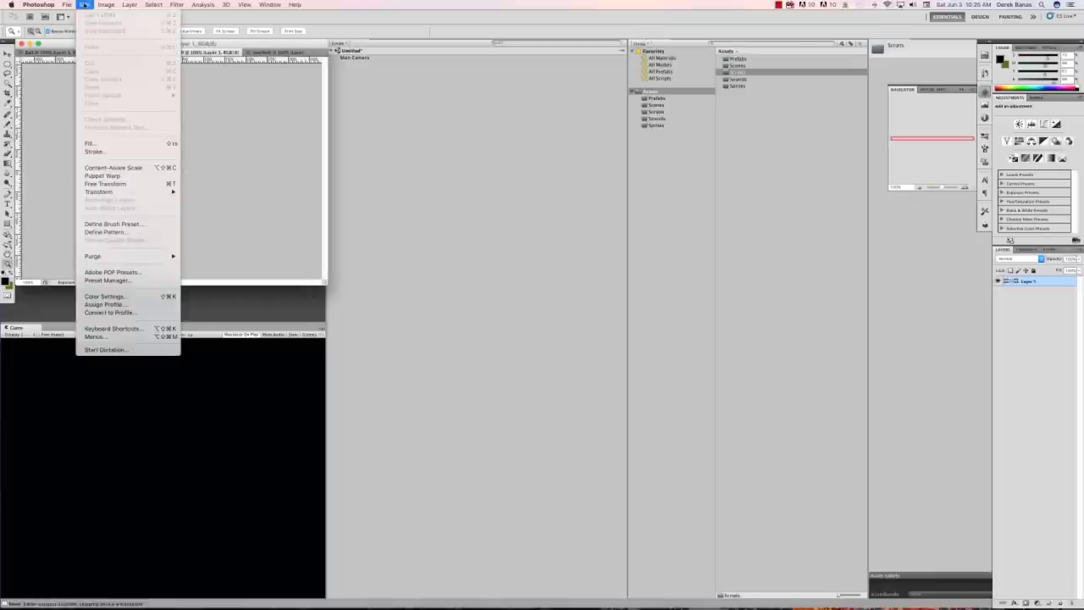
click(89, 143)
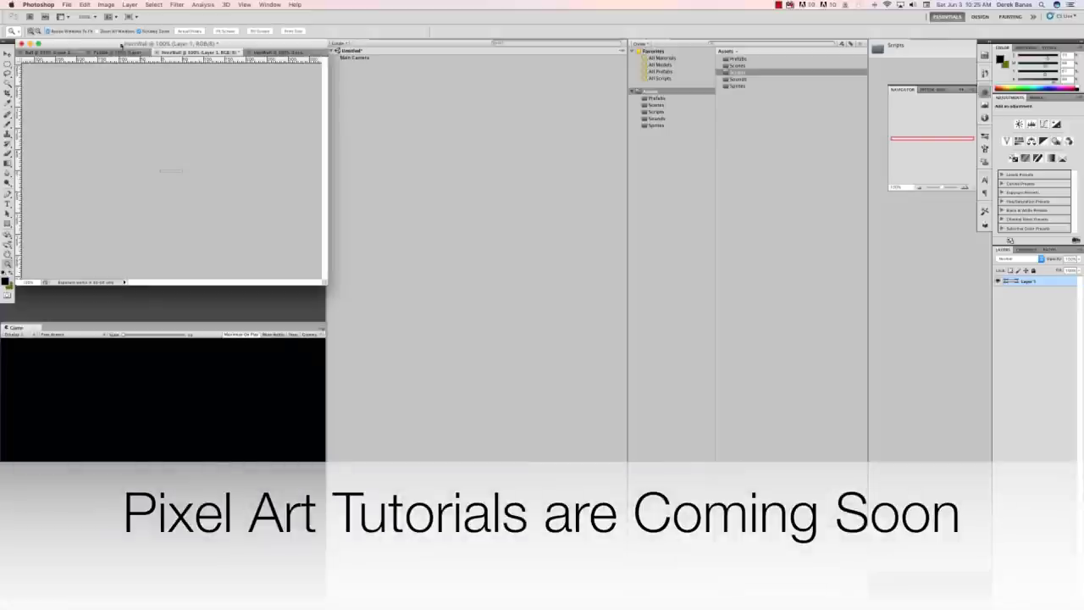
Step: Fill the Paddle and Ball documents with white at 100% opacity in Normal mode
click(114, 52)
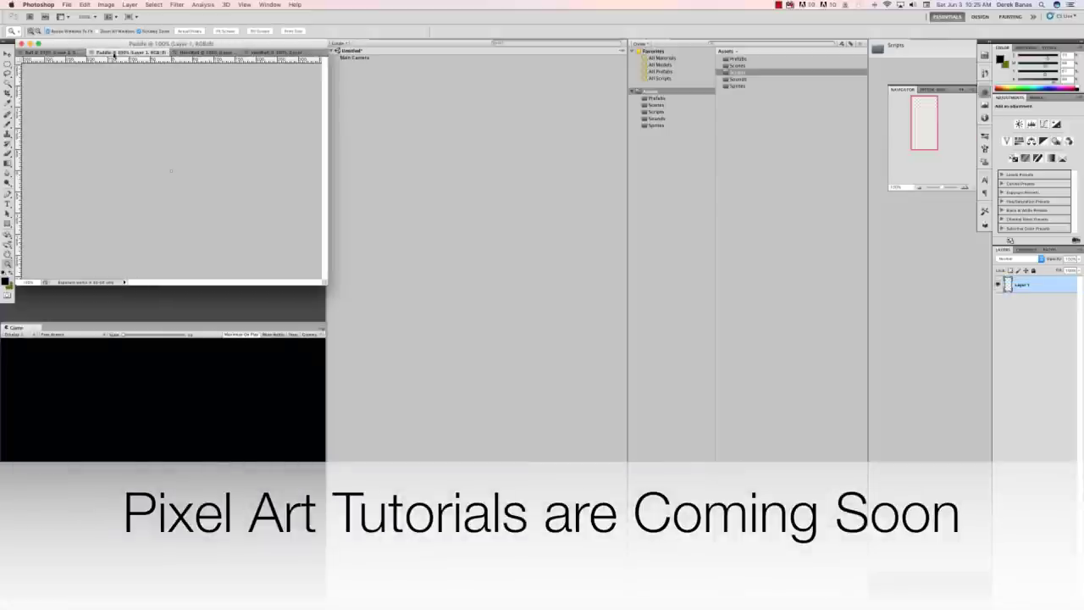
click(85, 5)
click(90, 143)
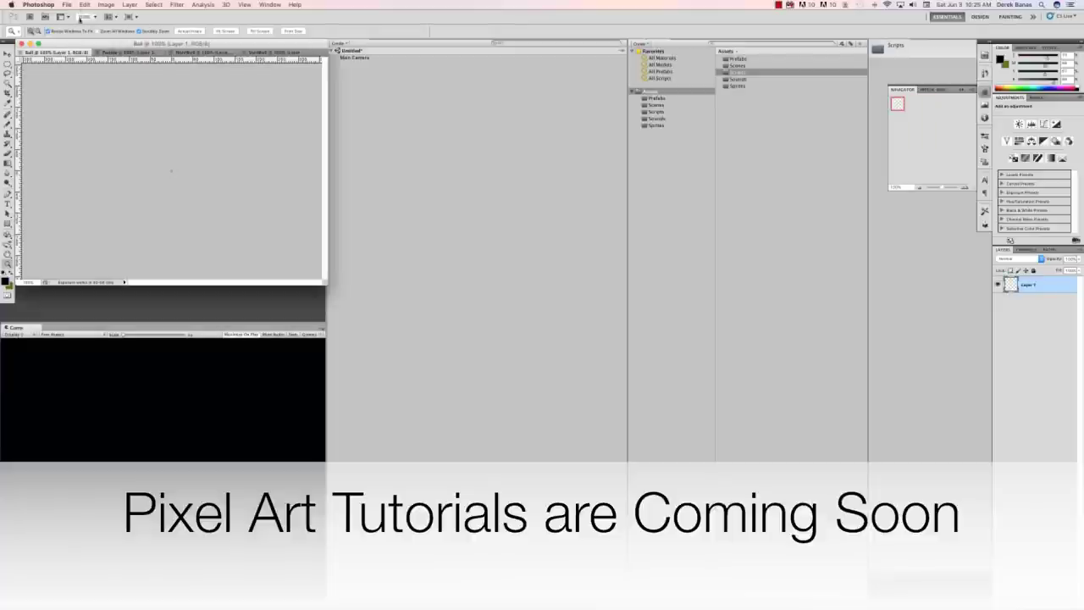
click(84, 5)
click(98, 143)
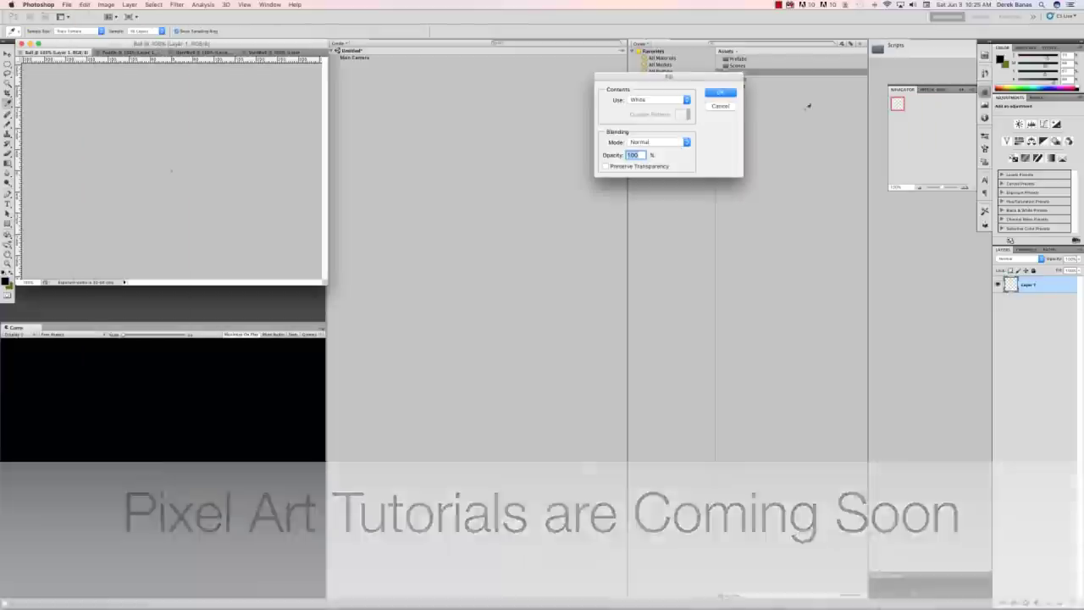
click(724, 94)
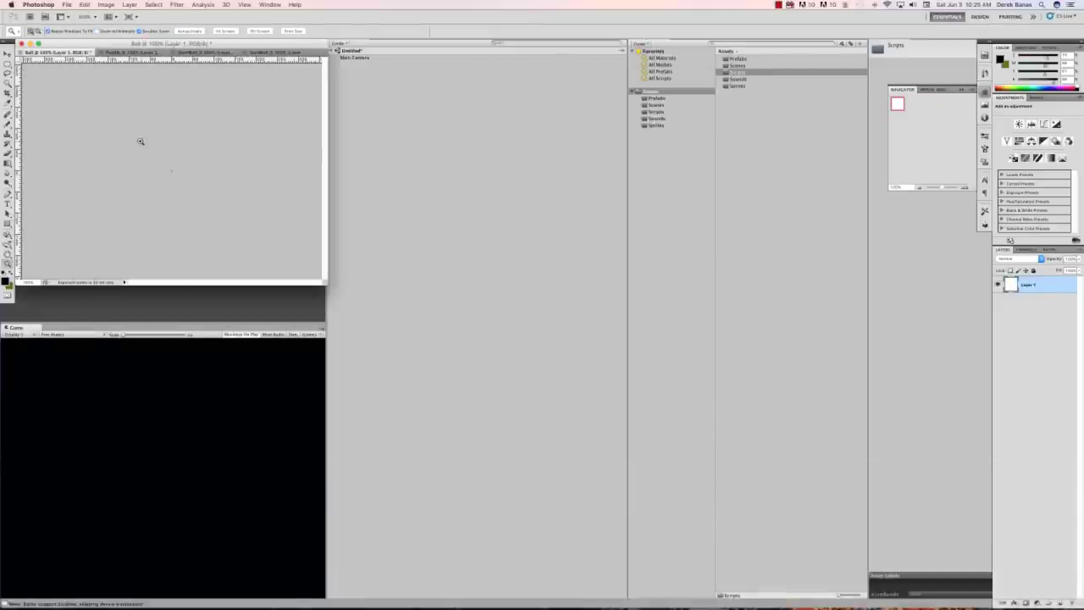
Step: Save the Ball document as Ball.png in the Pong Sprites folder, not as a copy and without interlacing
click(66, 5)
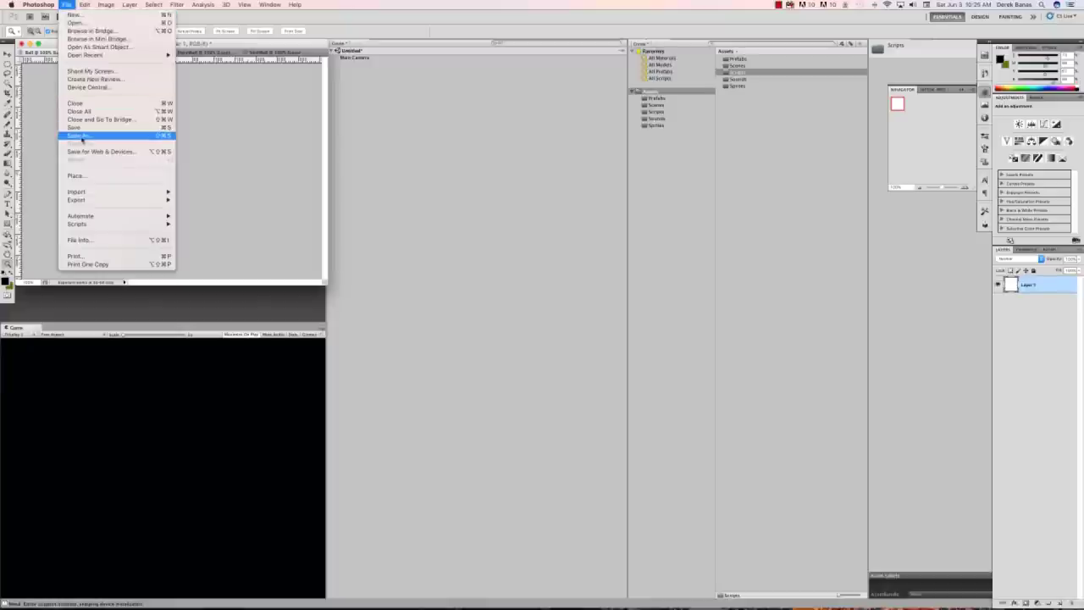
click(83, 138)
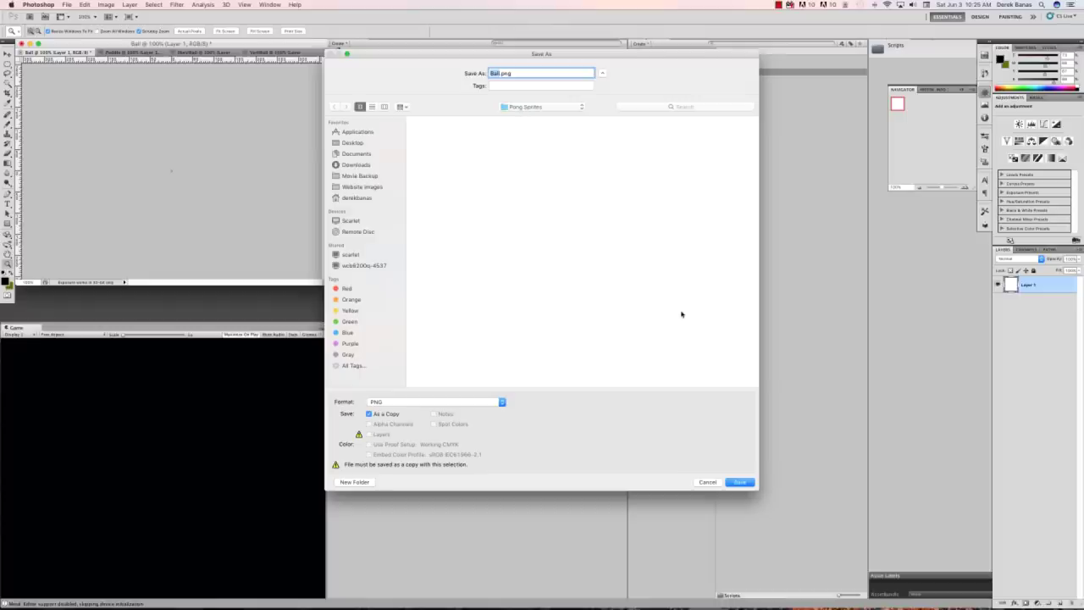
click(369, 413)
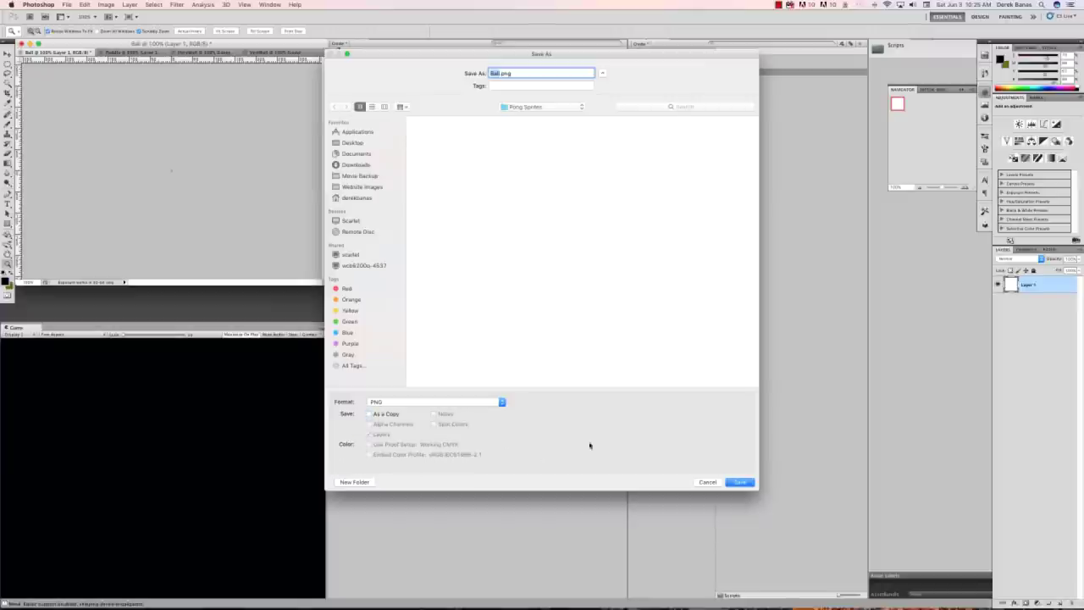
click(738, 482)
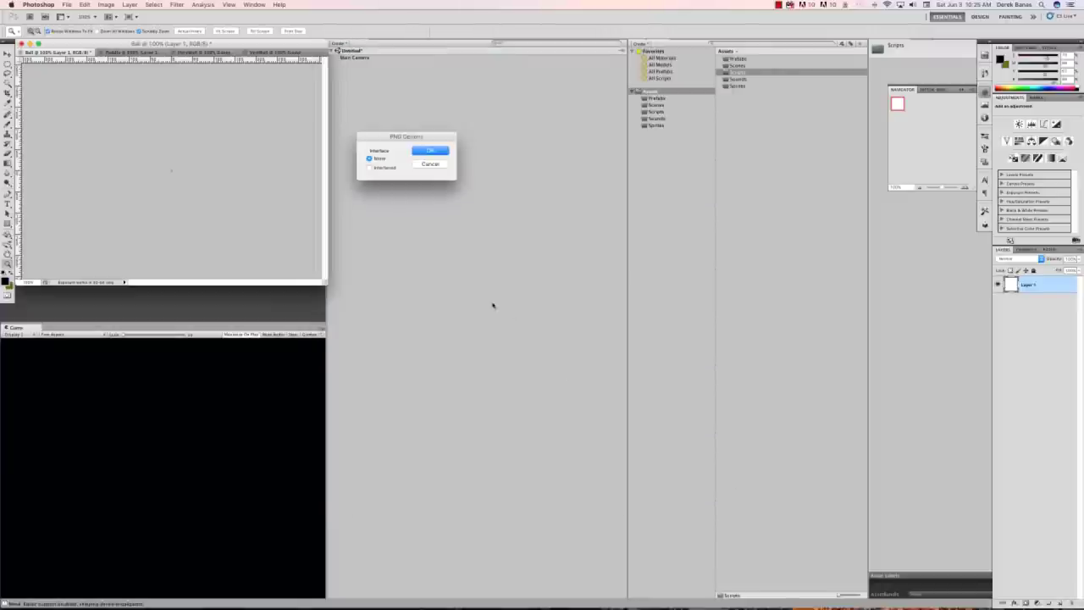
key(Return)
Step: Save the Paddle document as a non-interlaced PNG named Paddle.png, with saving as a copy turned off
click(135, 53)
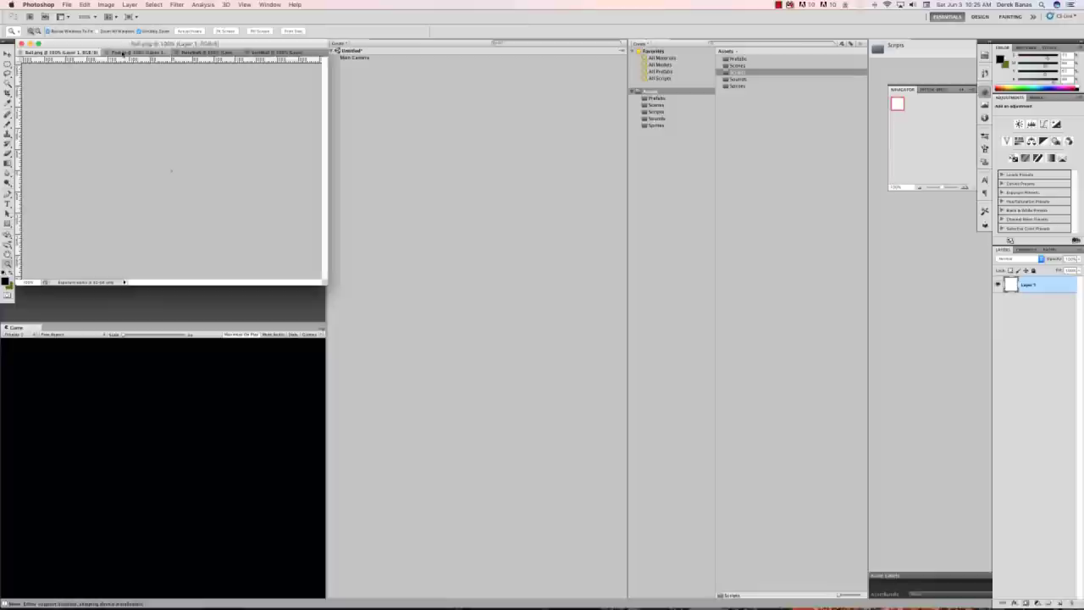
click(66, 4)
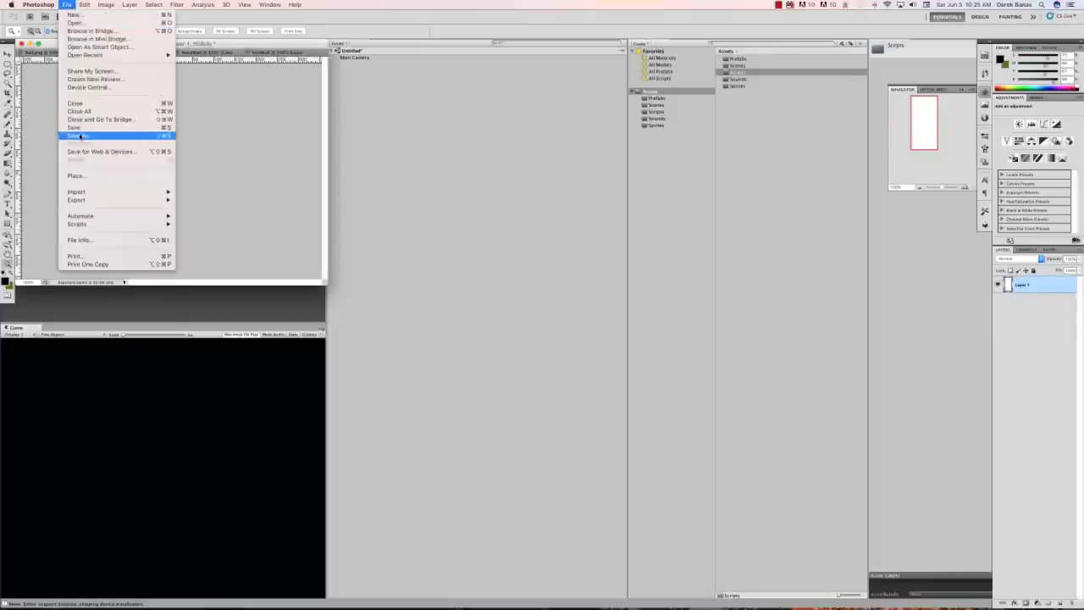
click(78, 135)
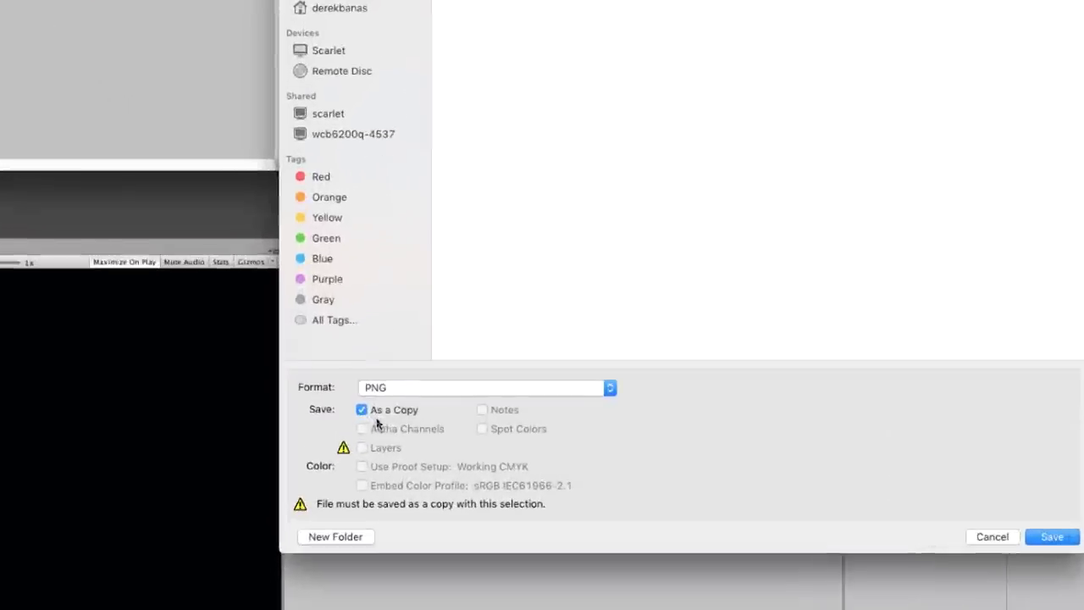
click(370, 414)
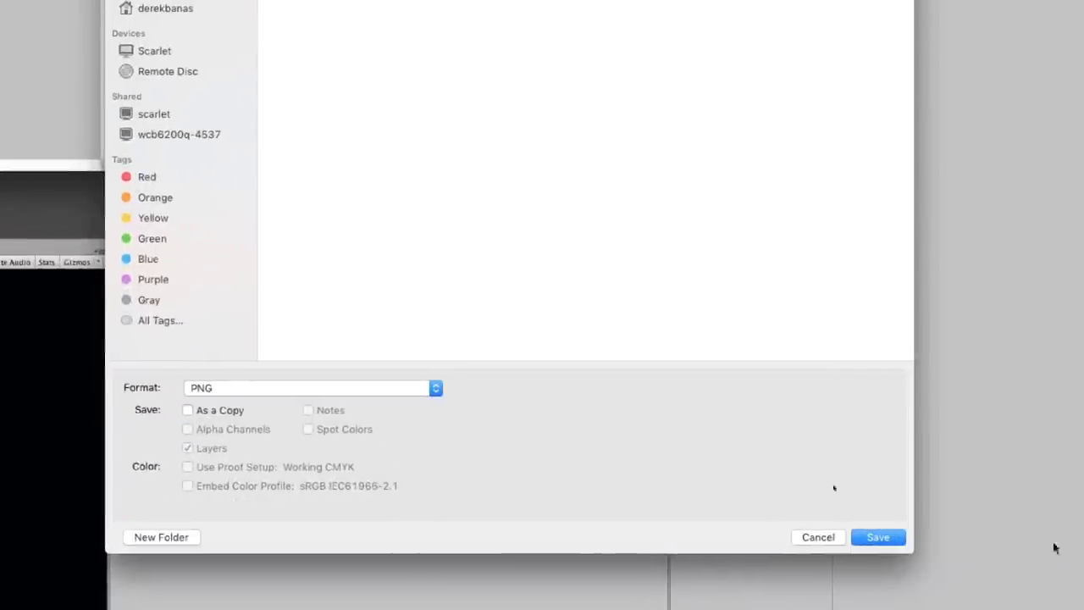
click(1065, 538)
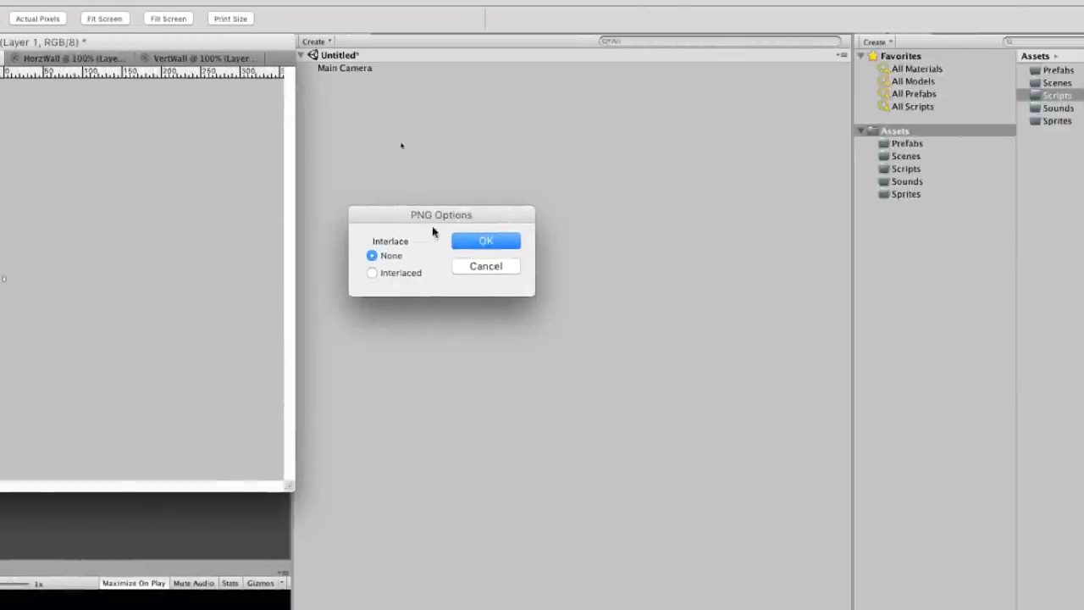
click(493, 244)
Step: Save the HorzWall document as a non-interlaced PNG named HorzWall.png, with saving as a copy turned off
click(347, 58)
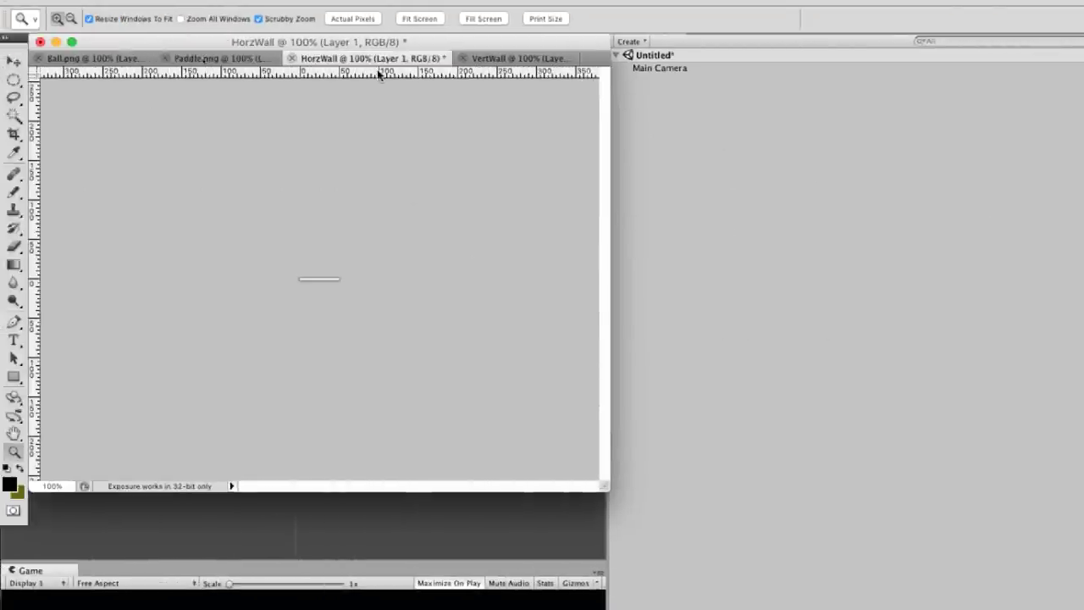
click(124, 8)
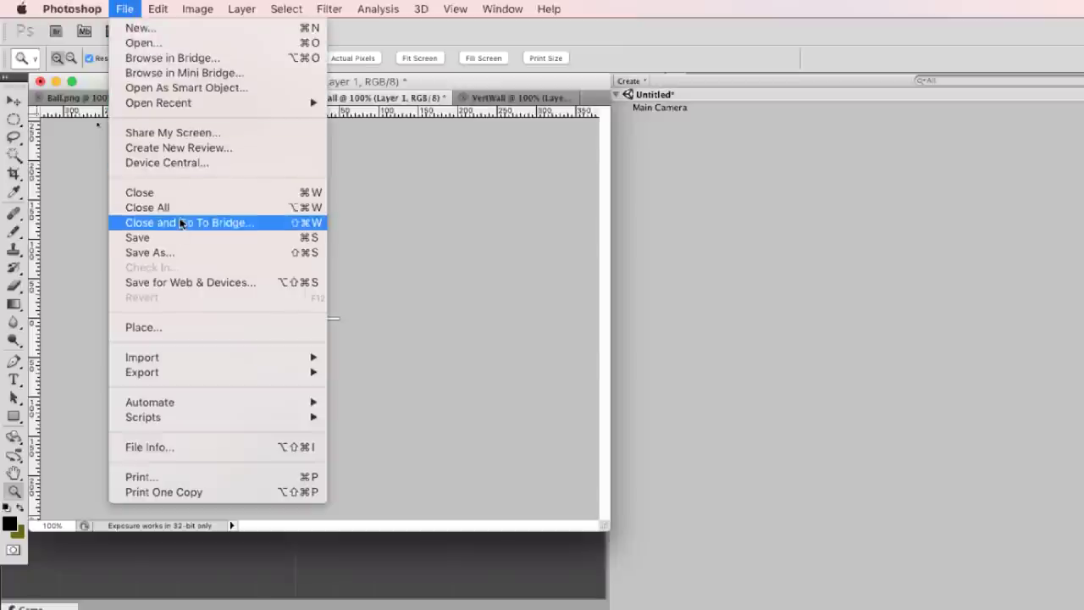
click(247, 237)
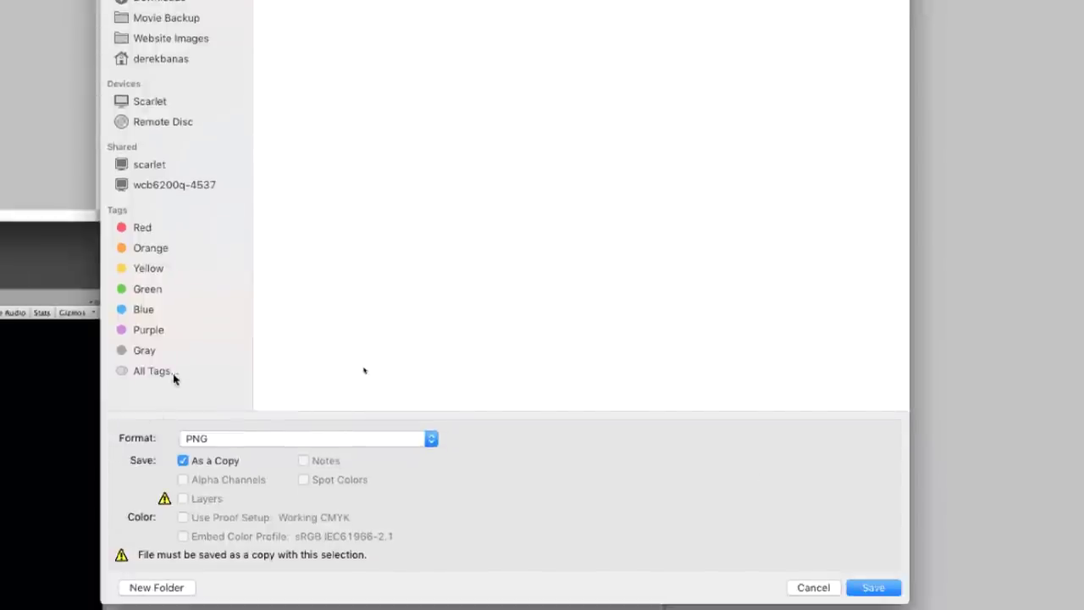
click(183, 459)
click(849, 587)
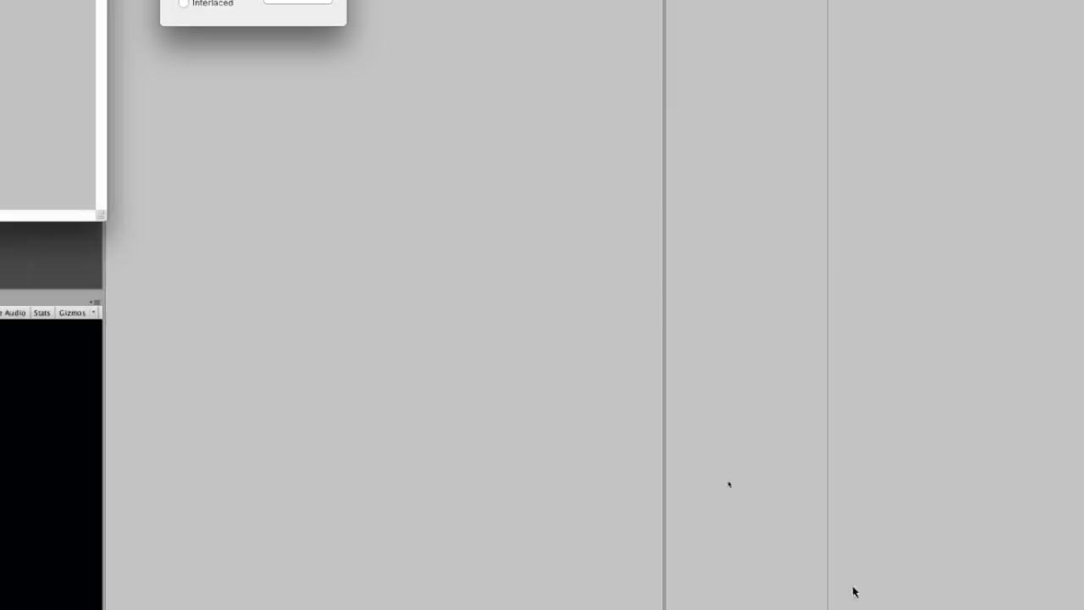
click(297, 102)
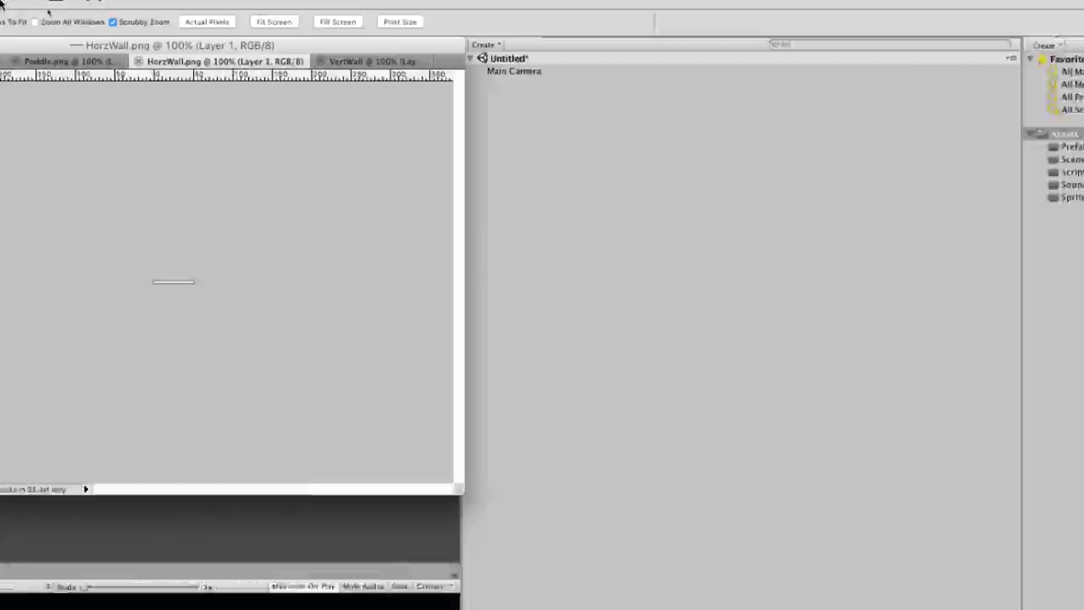
Step: Save the VertWall document as a PNG named VertWall.png in the same folder, not as a copy and without interlacing
click(508, 98)
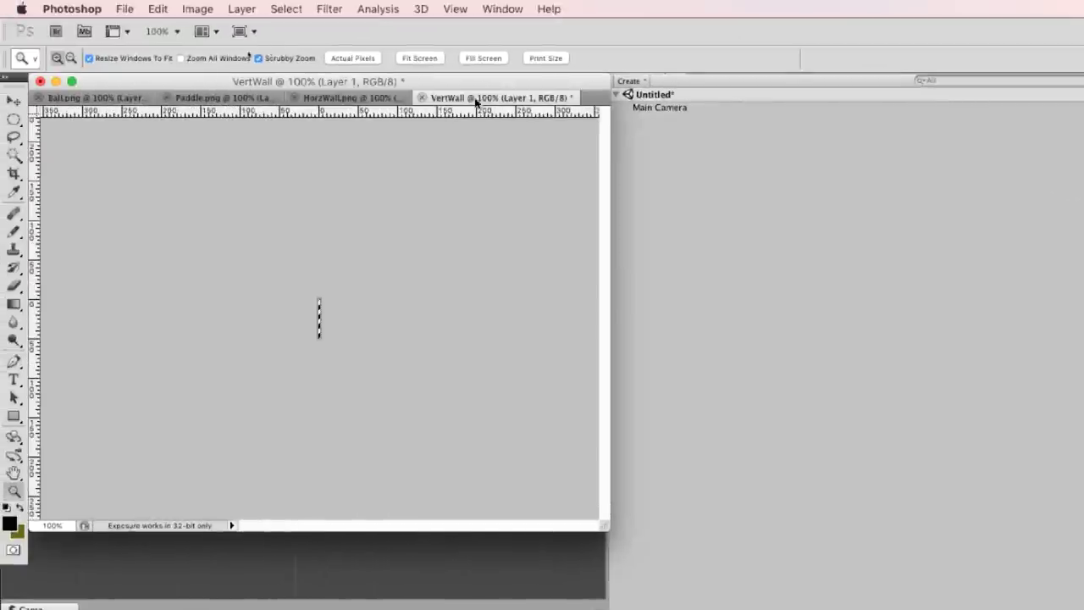
click(125, 9)
click(171, 251)
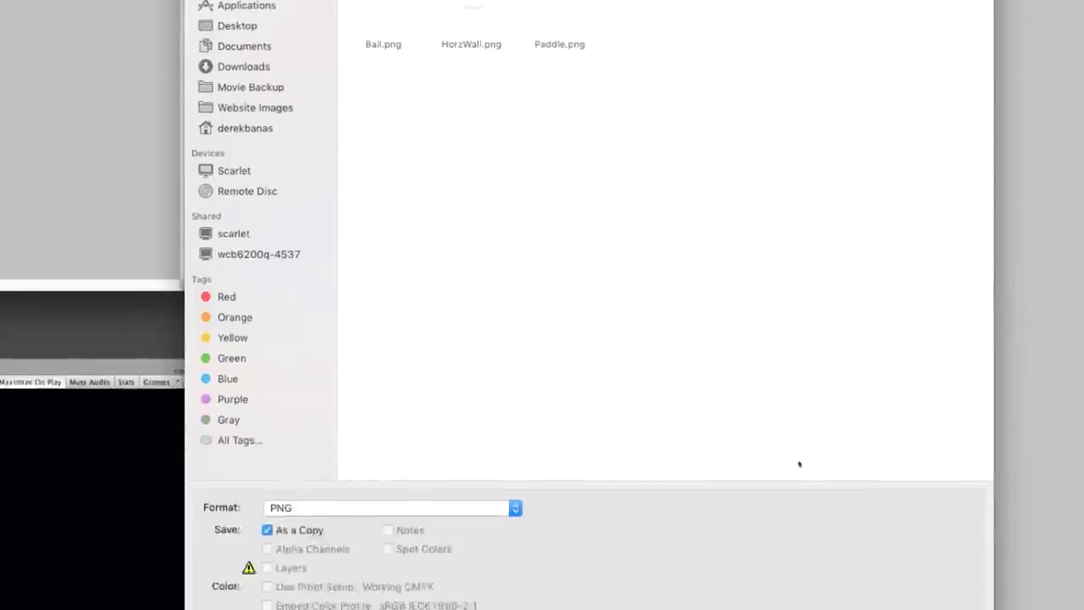
click(267, 468)
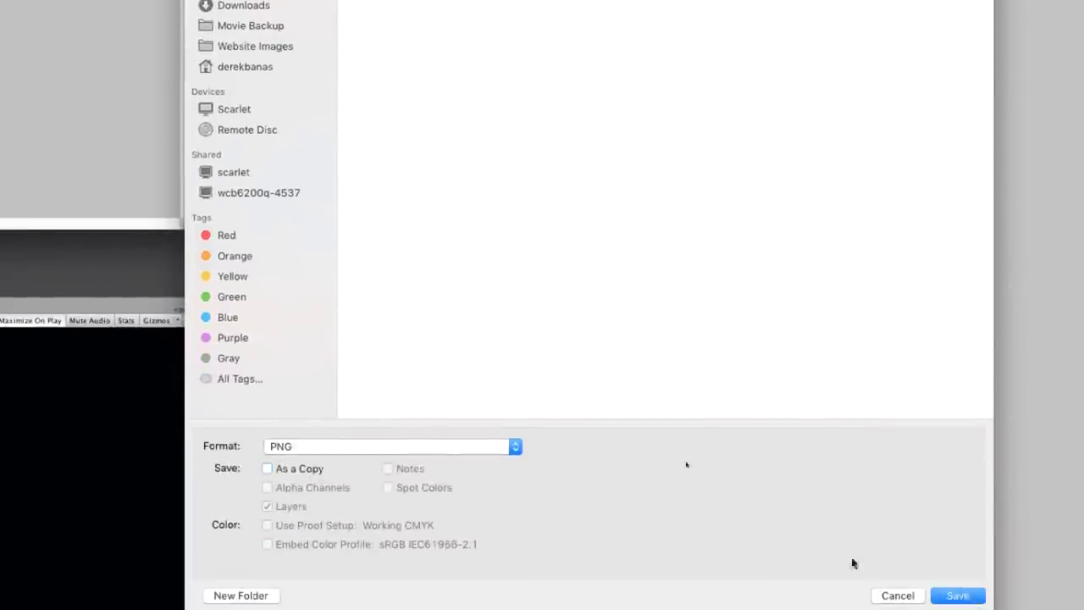
click(944, 596)
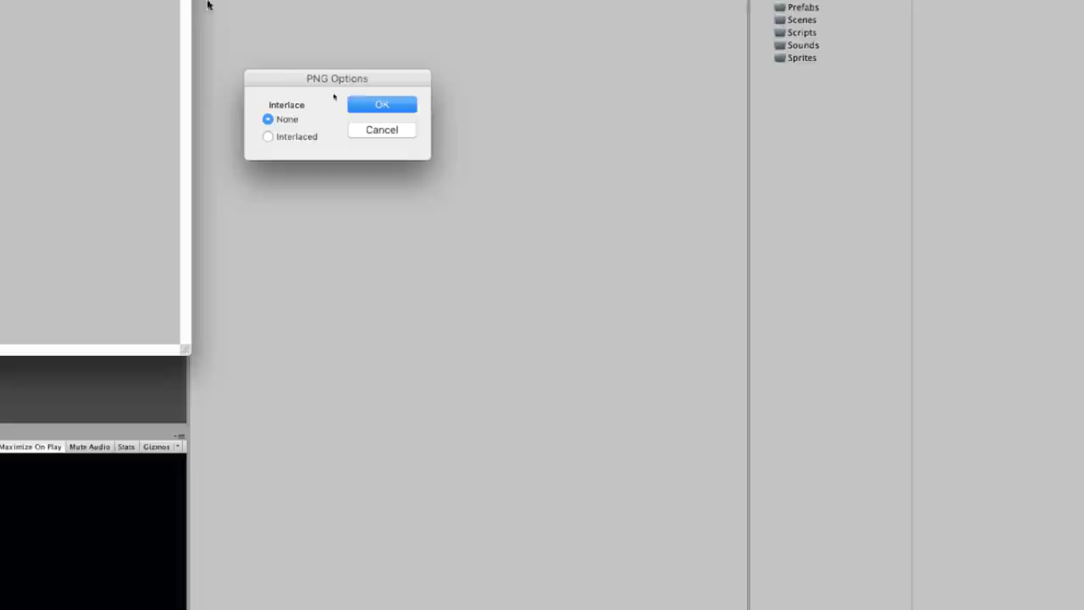
click(382, 104)
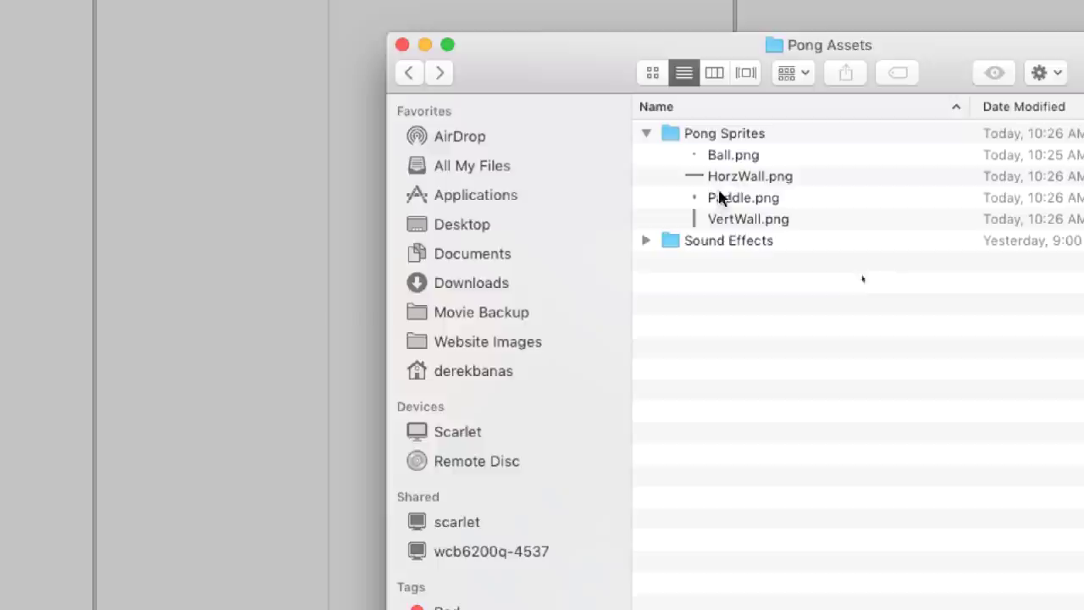
Step: Import Ball.png, HorzWall.png, Paddle.png and VertWall.png from the Finder's Pong Sprites folder into the Unity project's Sprites folder
click(645, 241)
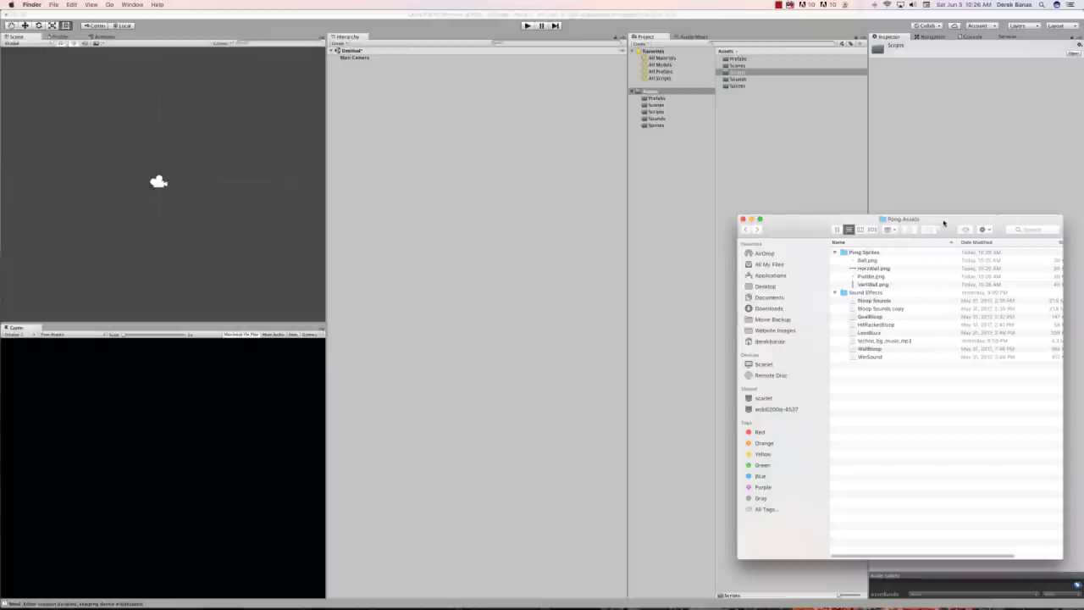
drag(944, 223, 963, 215)
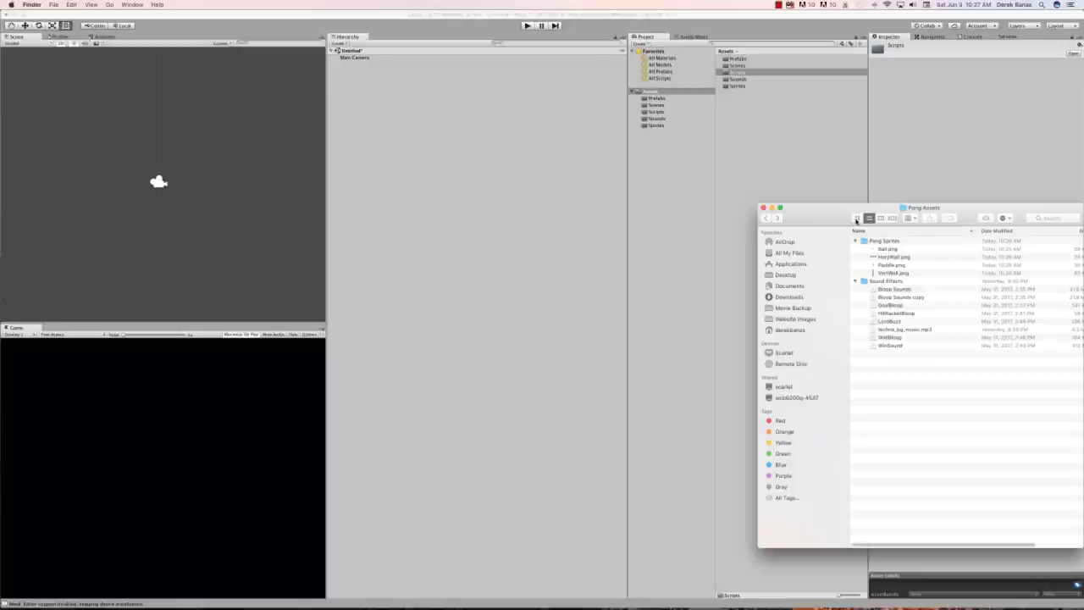
click(902, 251)
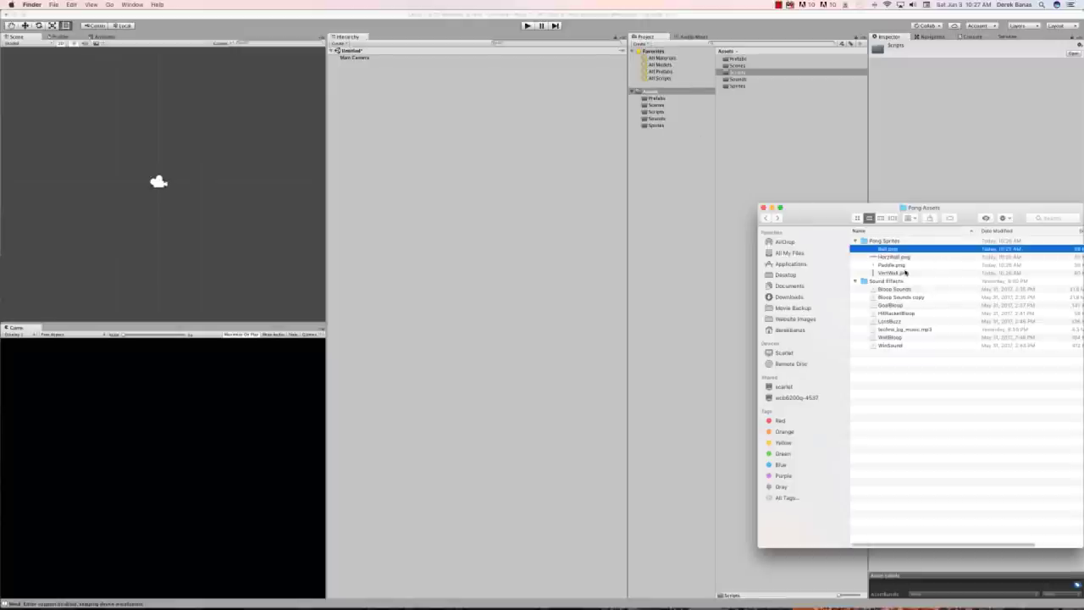
shift+click(912, 274)
drag(907, 265, 652, 127)
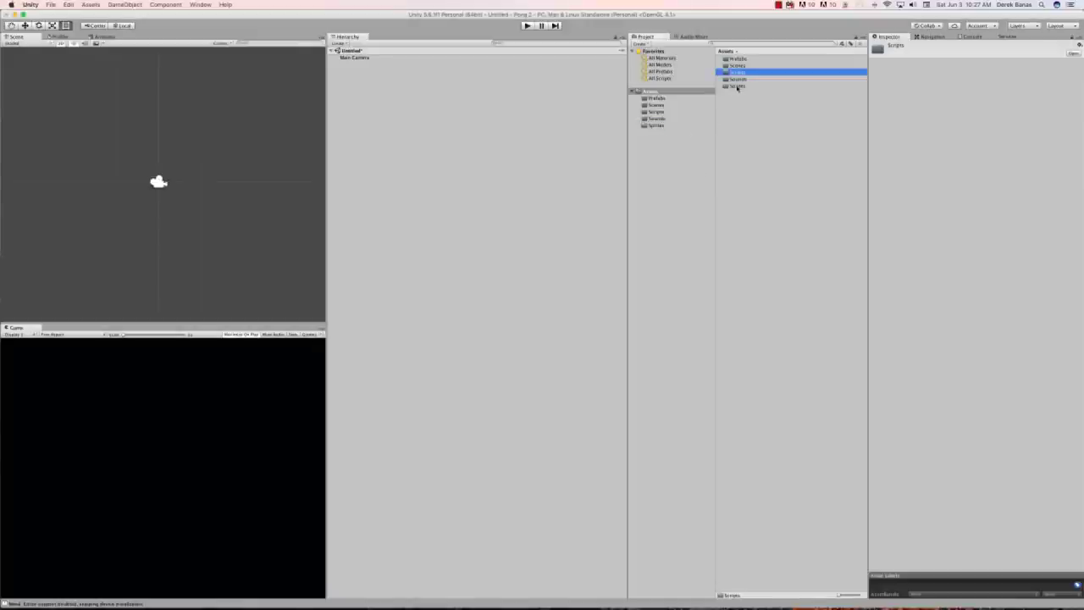
click(653, 125)
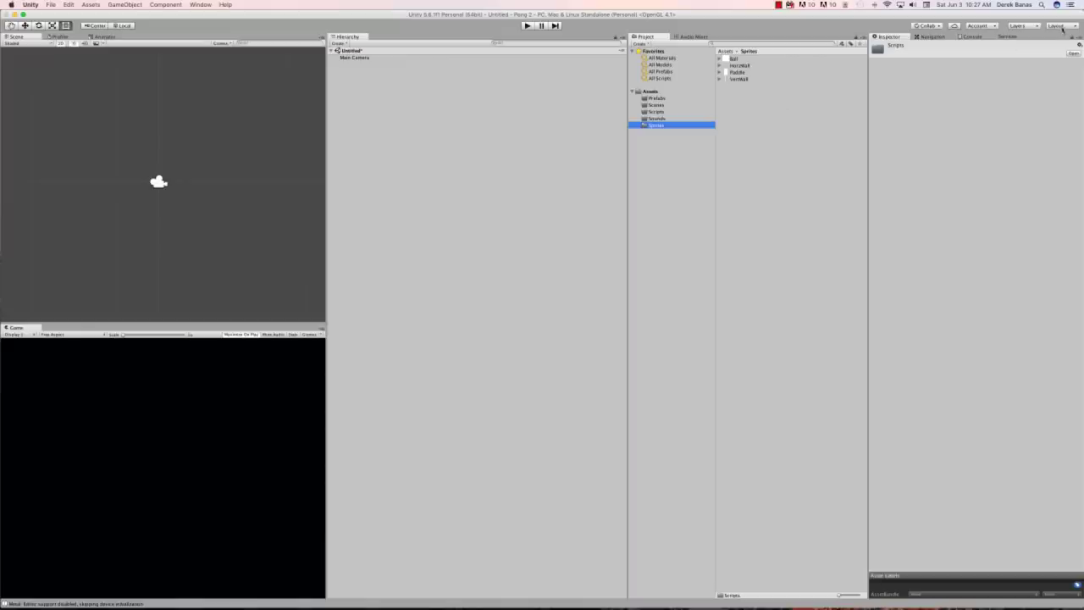
Step: Import the six sound files from GoalBloop through WinSound in the Sound Effects folder into the Unity project's Sounds folder
drag(1083, 47, 906, 46)
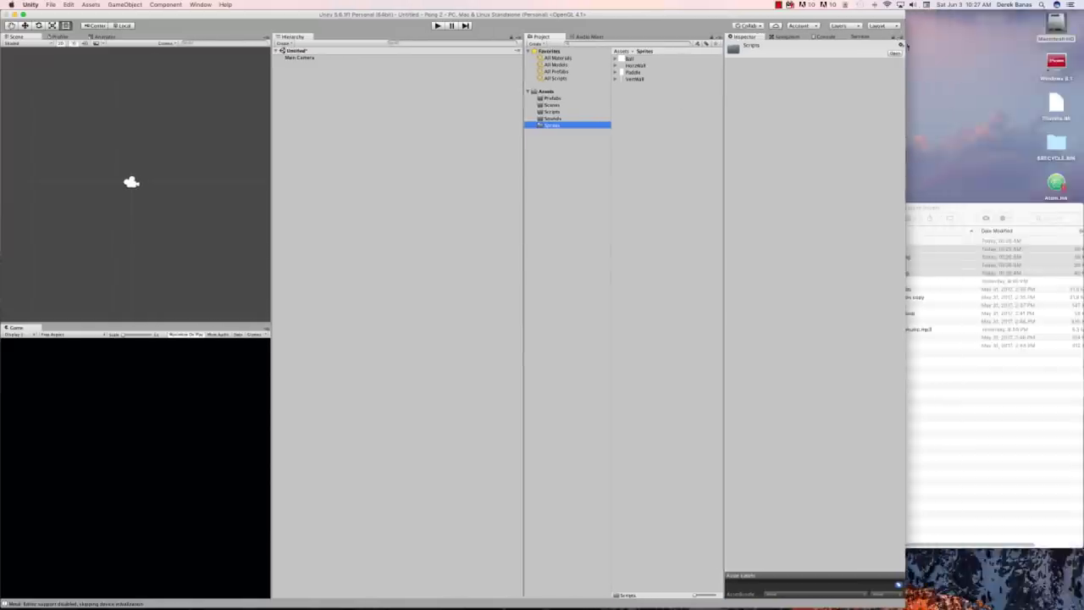
click(968, 212)
click(902, 312)
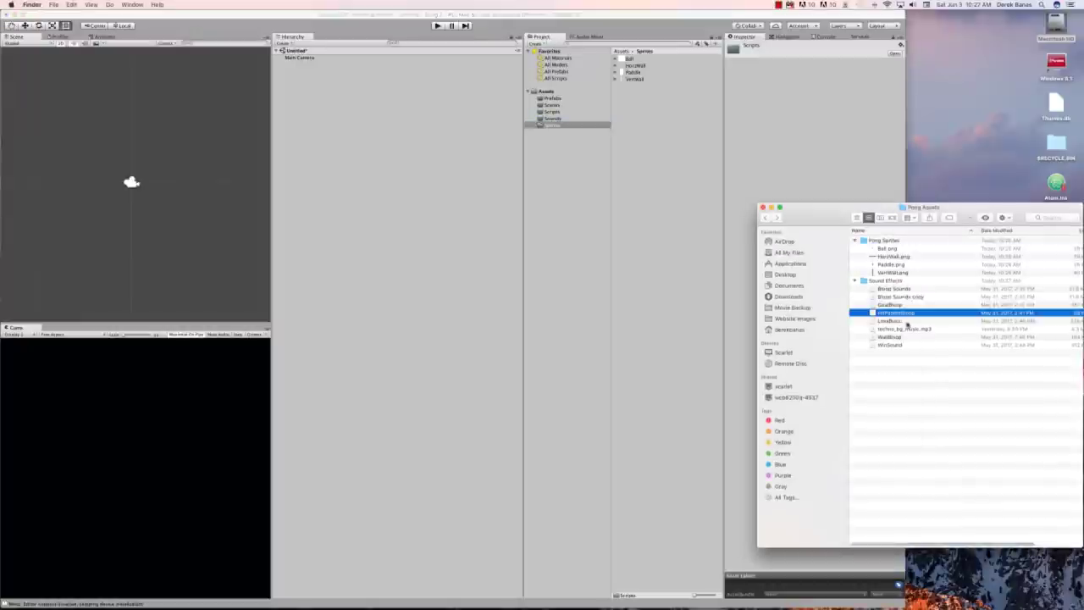
click(898, 305)
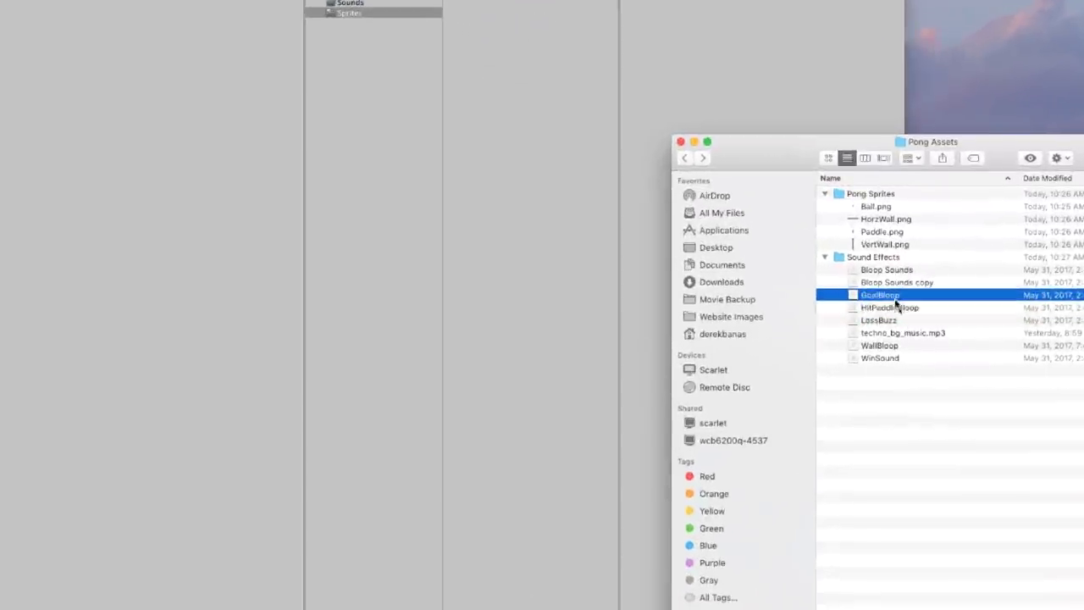
shift+click(889, 359)
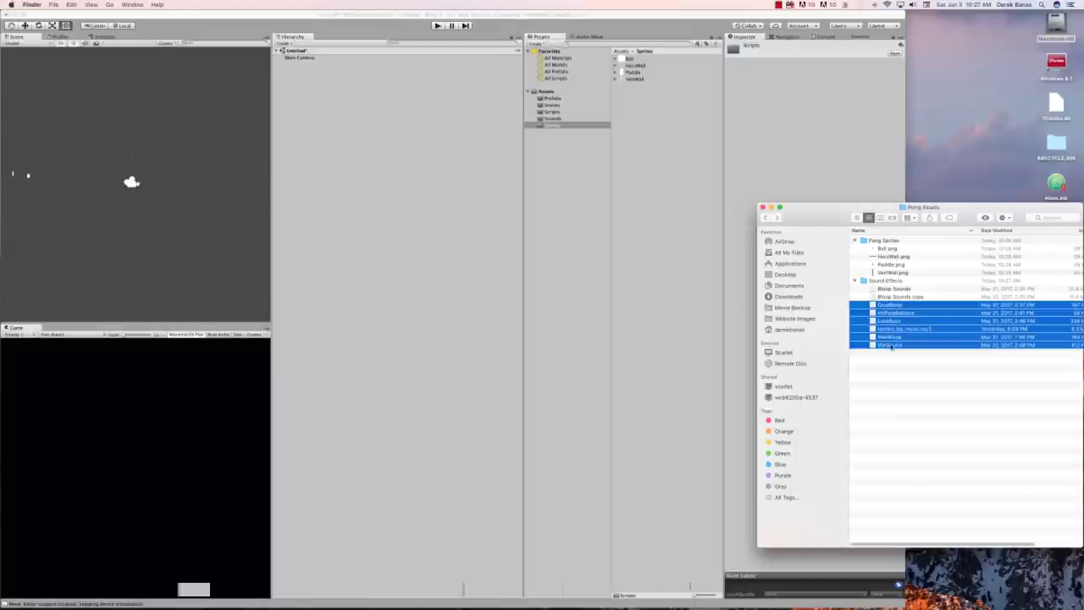
drag(931, 318, 564, 121)
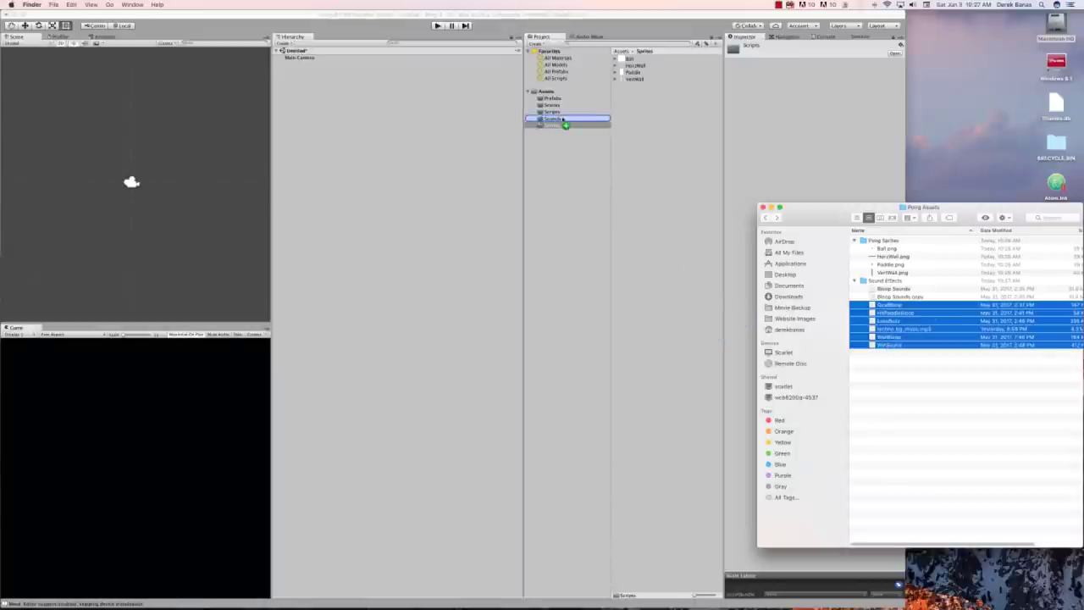
click(771, 208)
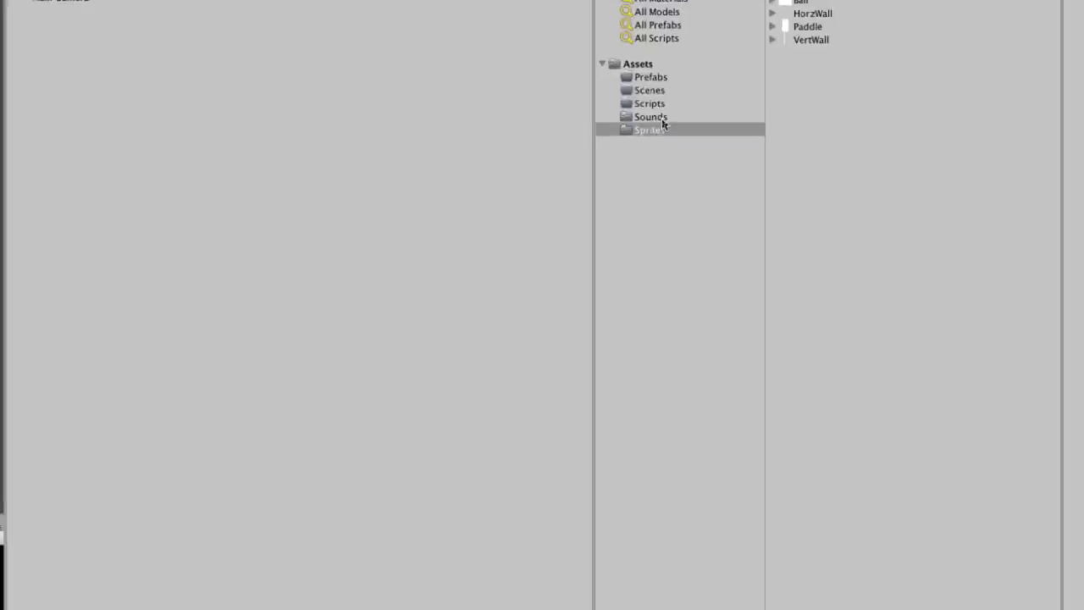
click(566, 119)
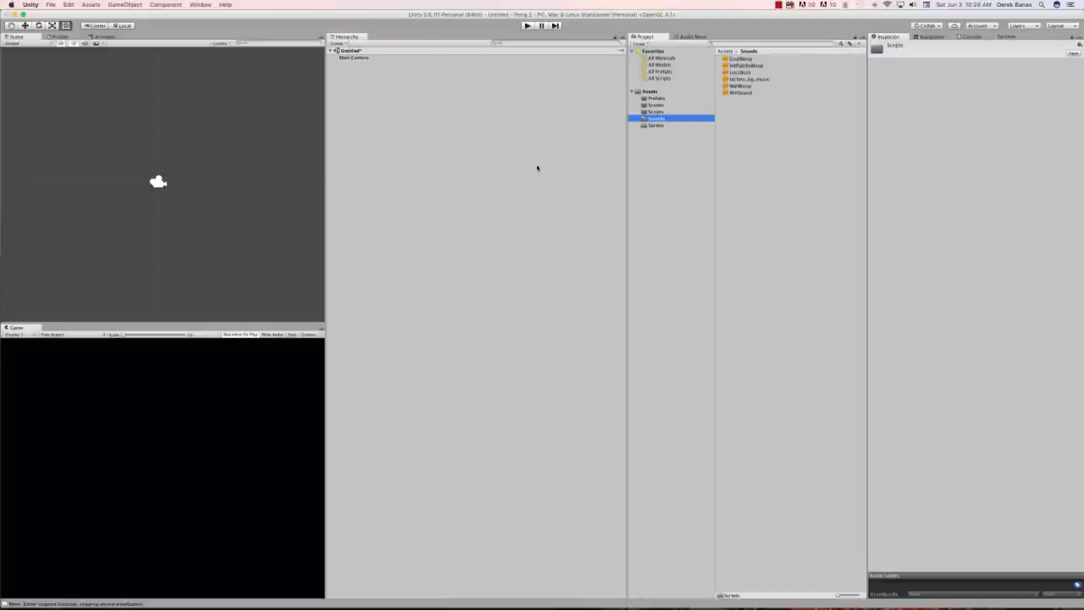
Step: Set all four sprites to 1 pixel per unit with Point (no filter) filtering and apply the import settings
click(664, 125)
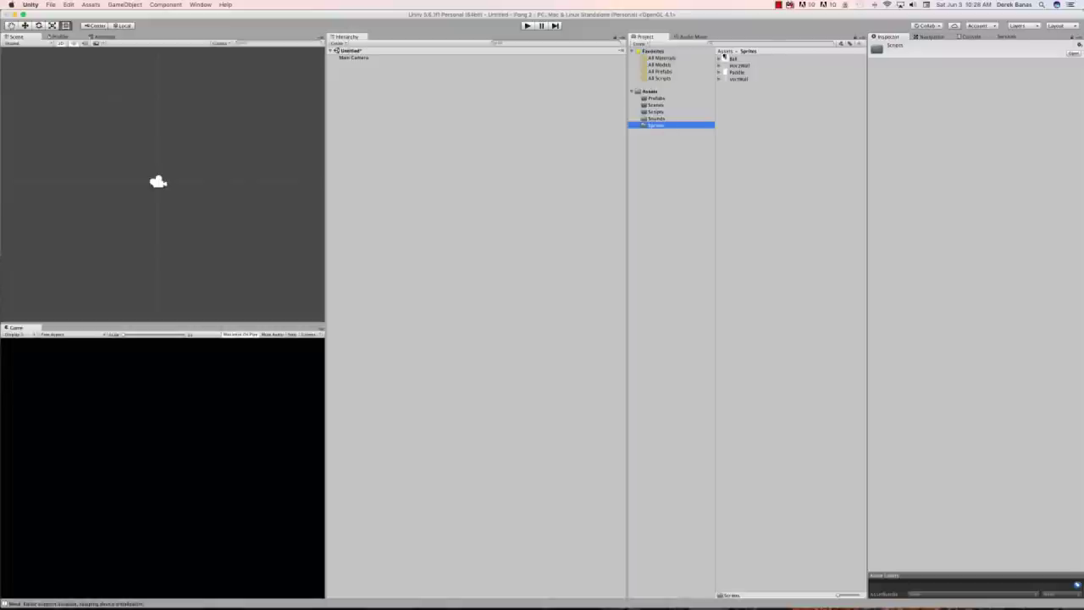
click(731, 58)
shift+click(739, 79)
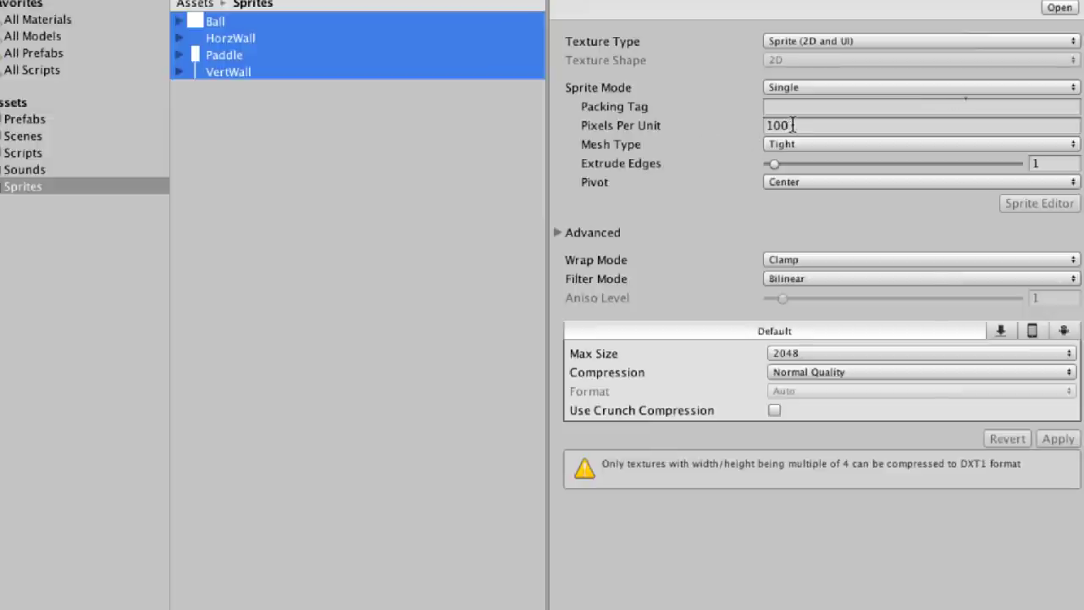
click(783, 126)
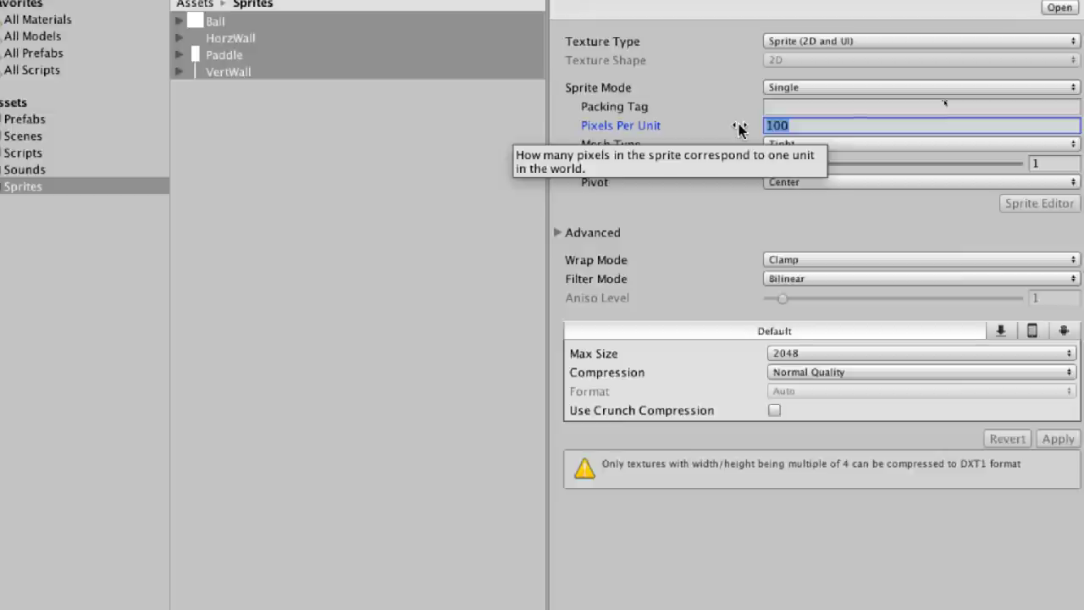
text(1)
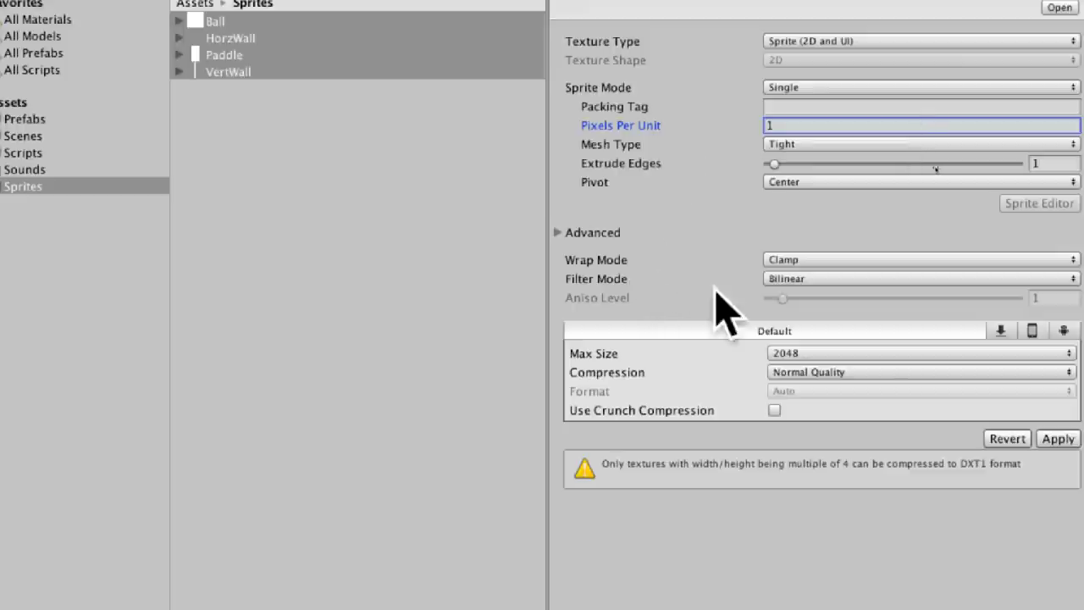
click(823, 279)
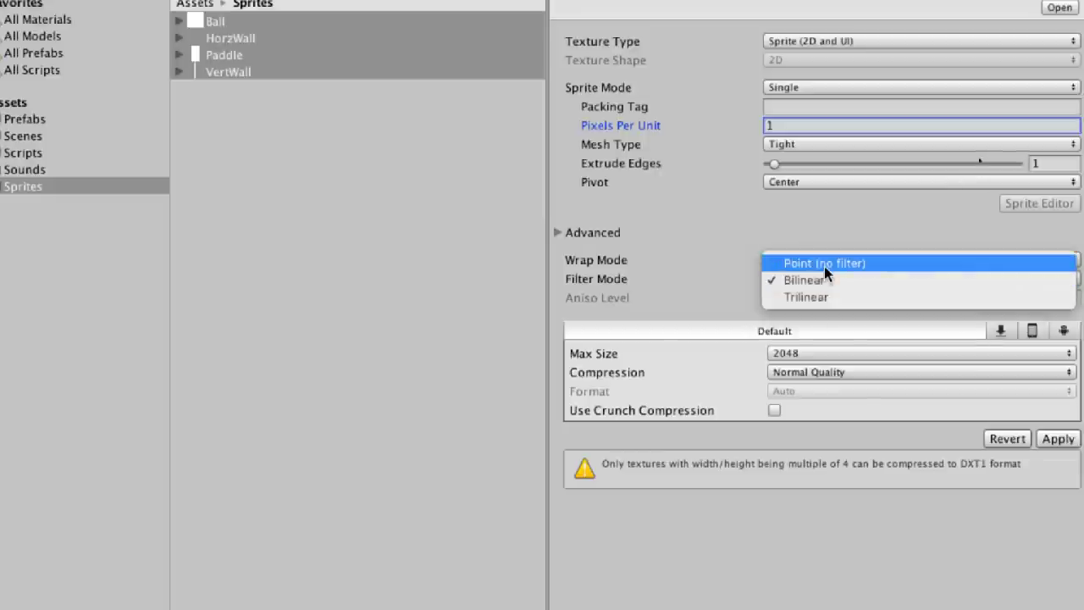
click(872, 265)
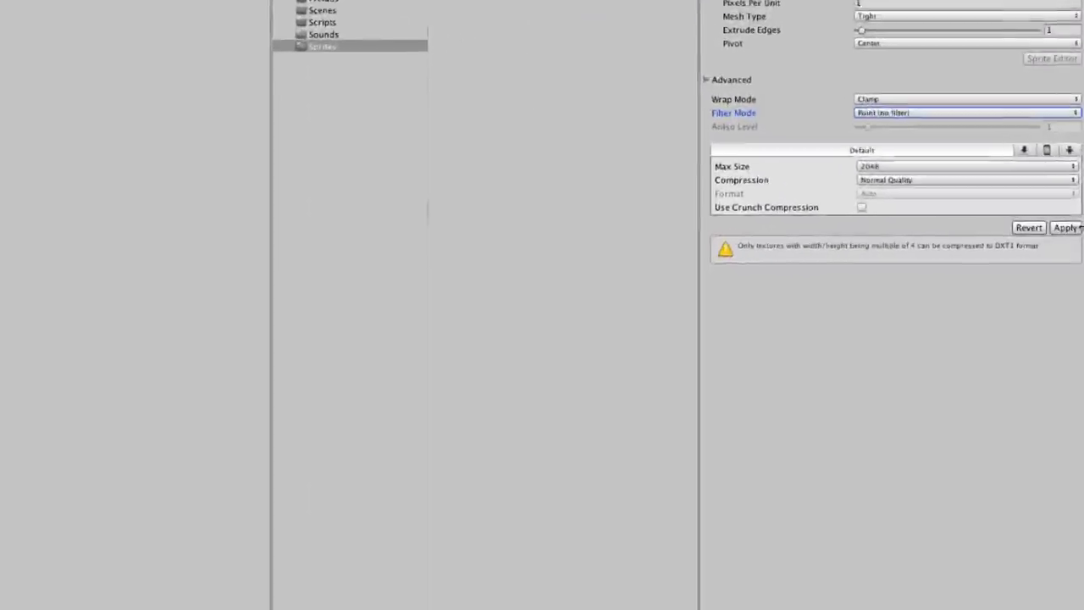
click(1073, 227)
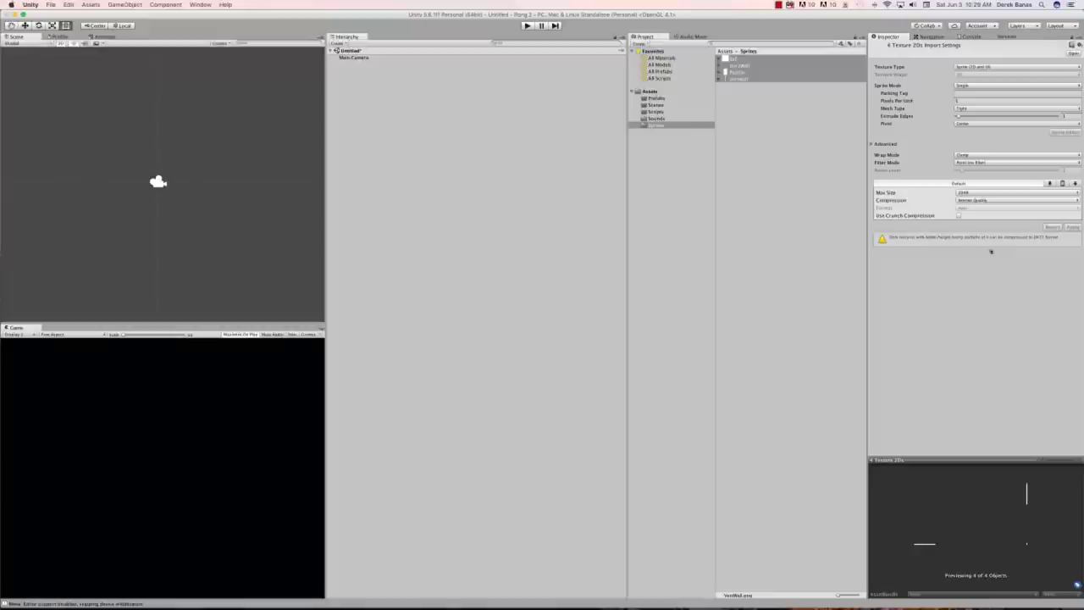
click(786, 131)
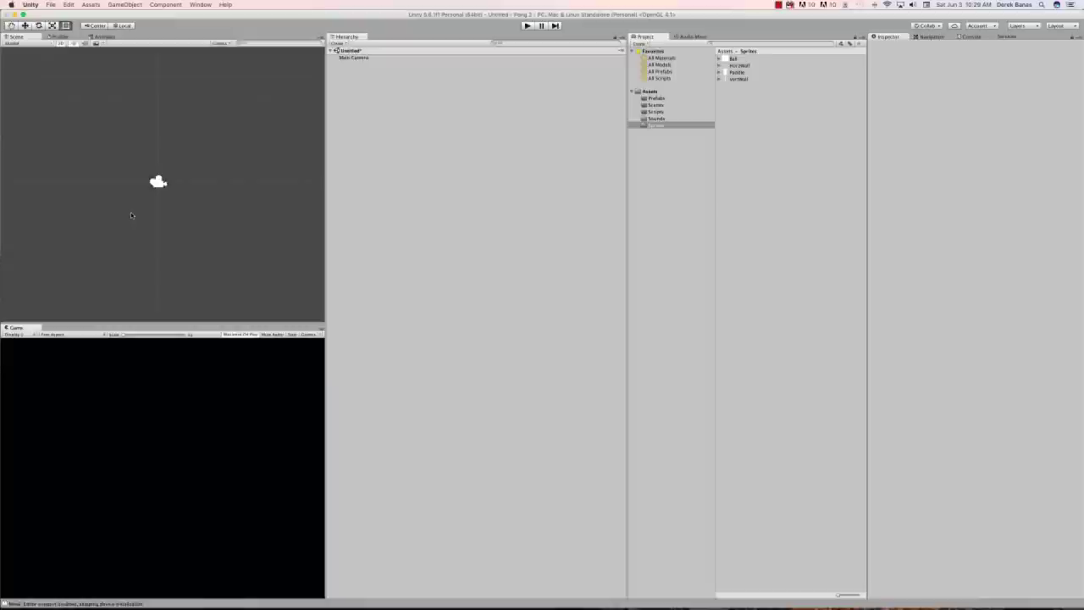
Step: Place two HorzWall sprites in the scene inside the camera frame, one above and one below the centre
scroll(158, 181, down, 3)
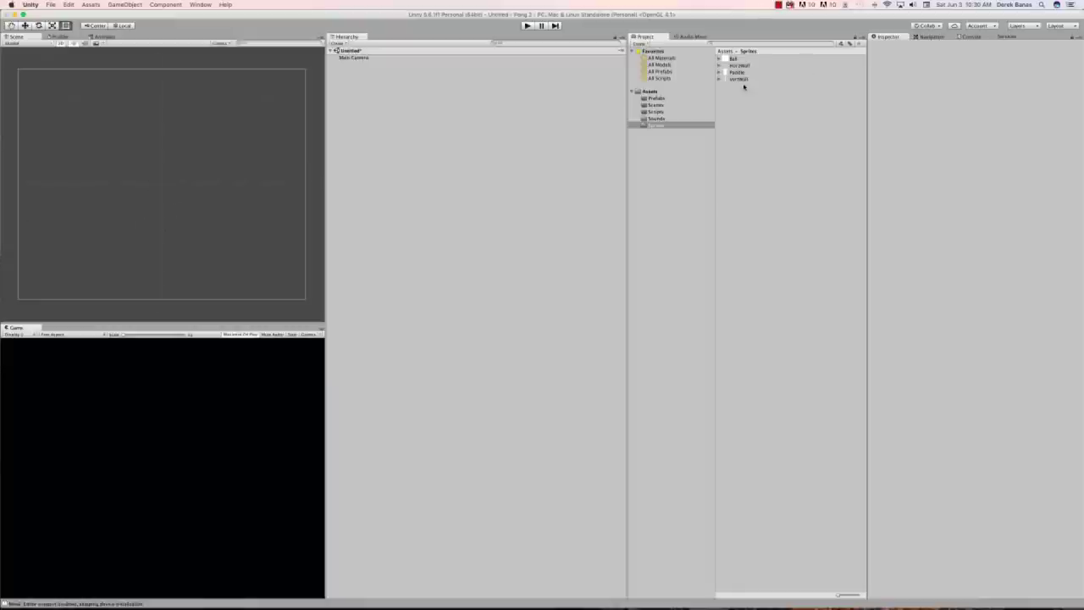
click(743, 66)
drag(744, 66, 164, 128)
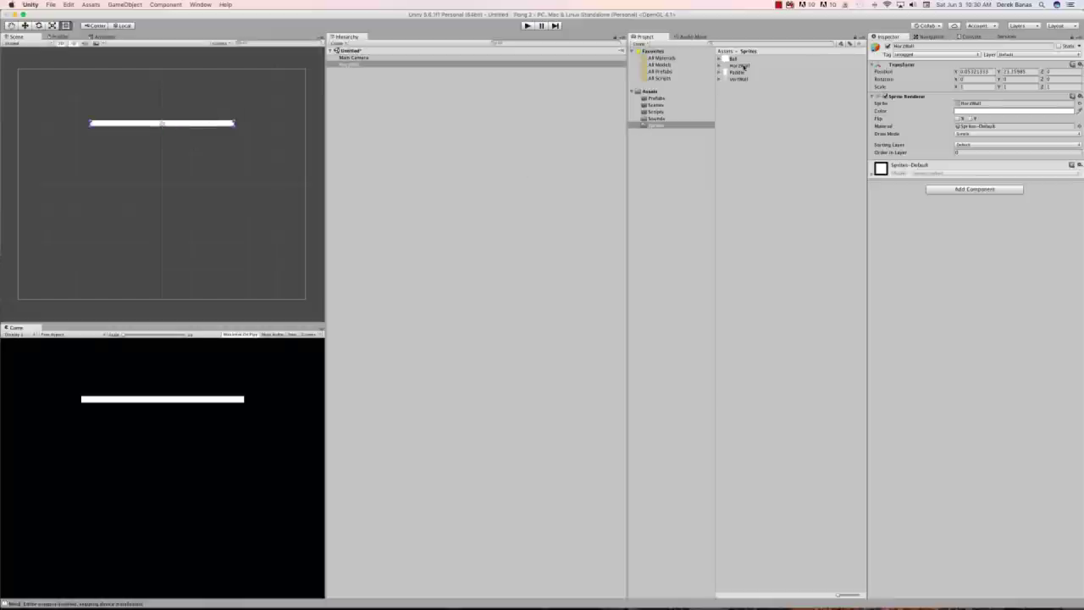
drag(742, 66, 165, 241)
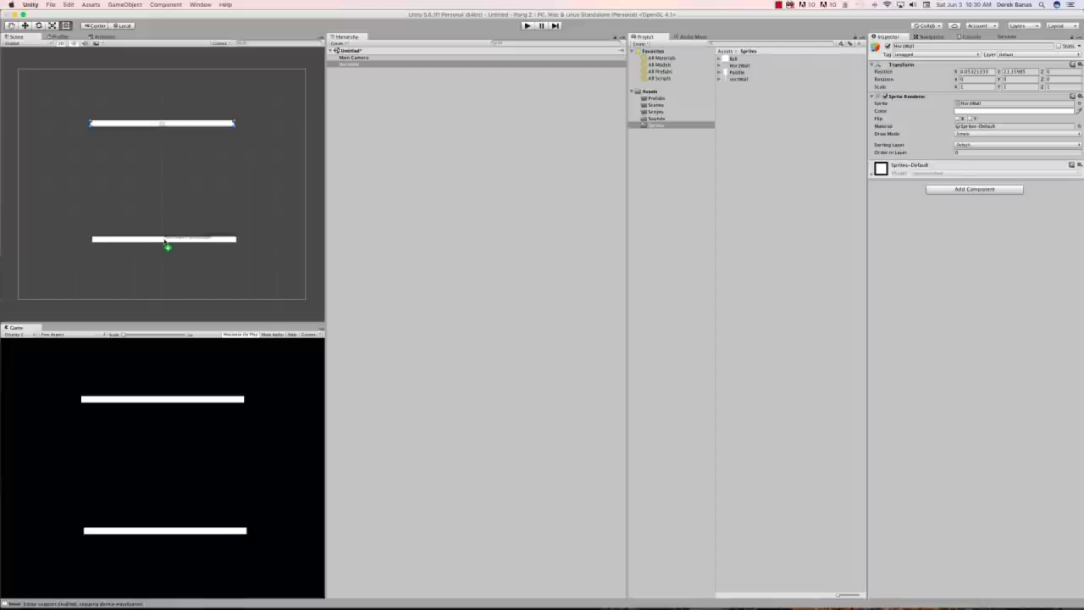
drag(165, 241, 165, 241)
Step: Add a VertWall sprite to the scene at the left ends of the two horizontal walls
drag(737, 78, 92, 195)
scroll(70, 126, up, 5)
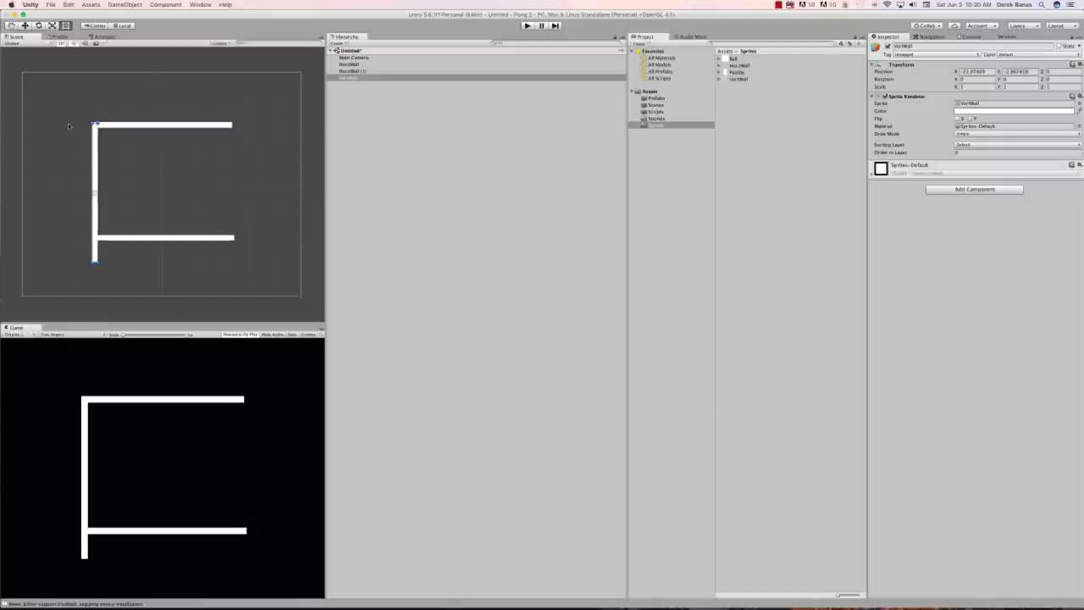
click(11, 25)
drag(56, 138, 238, 276)
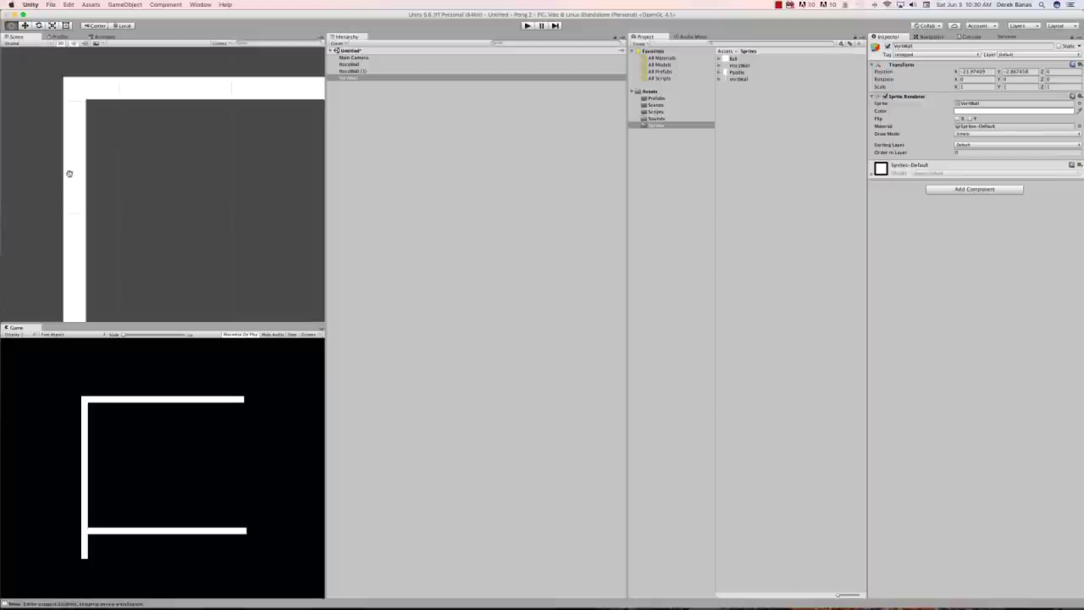
Step: Nudge the VertWall vertically to about Y -2.8 so its upper end lines up with the upper HorzWall's top edge
key(t)
drag(72, 129, 72, 126)
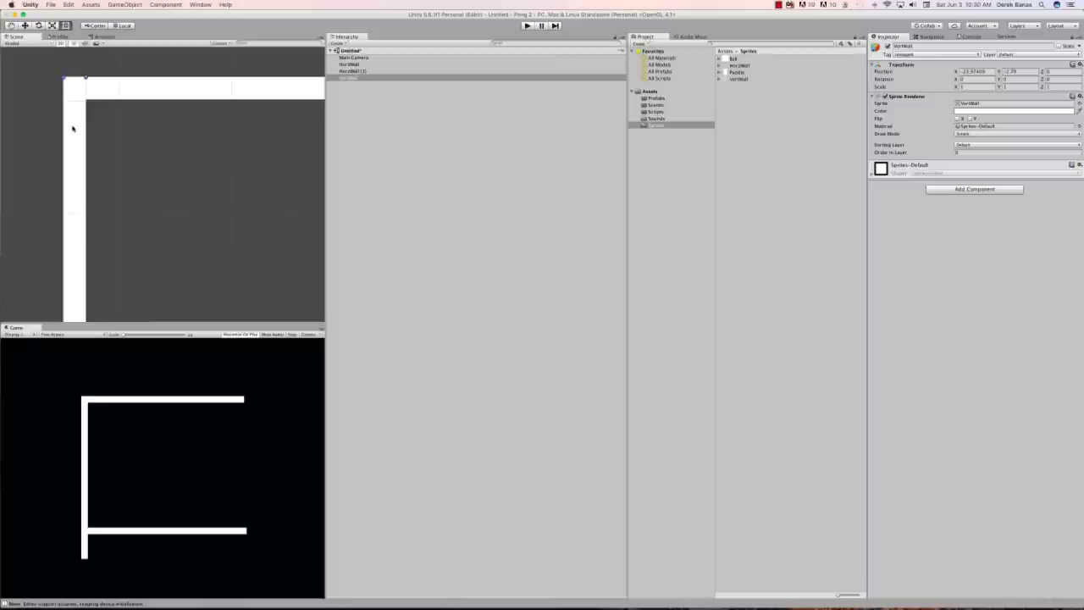
click(94, 132)
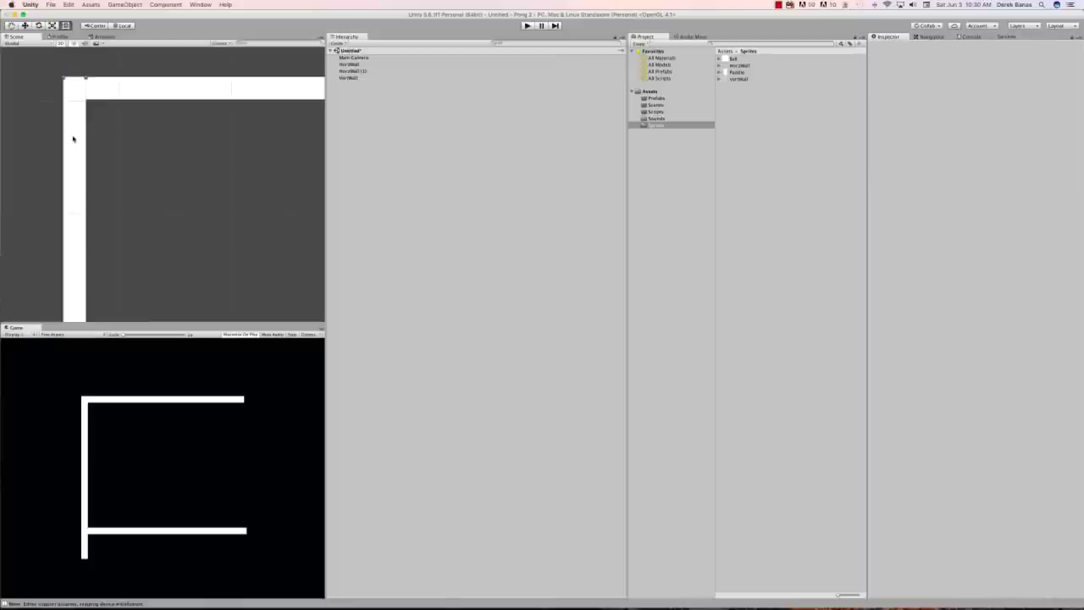
click(73, 139)
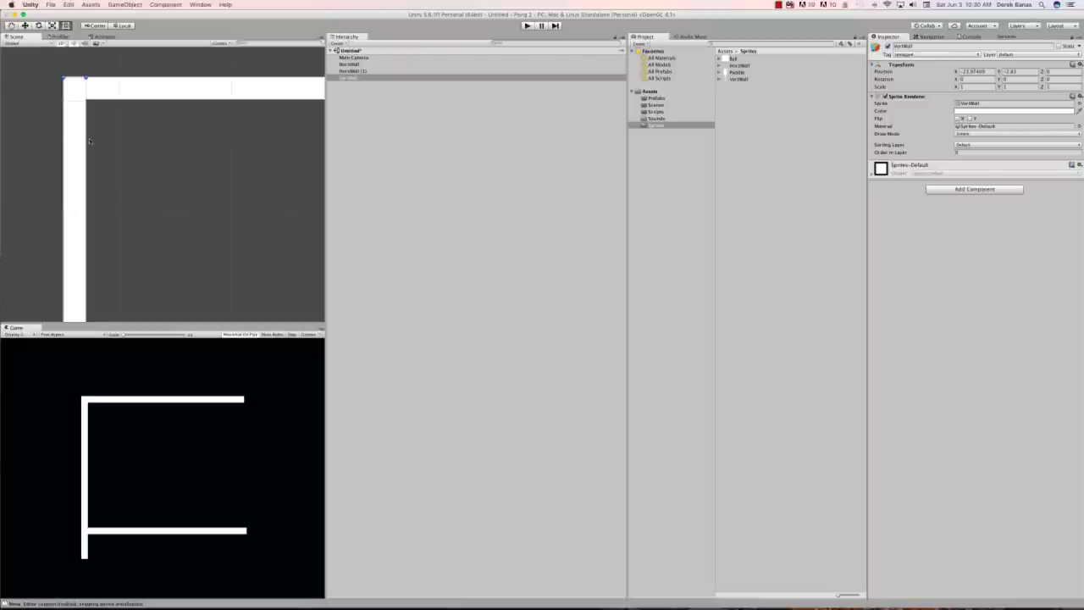
click(134, 137)
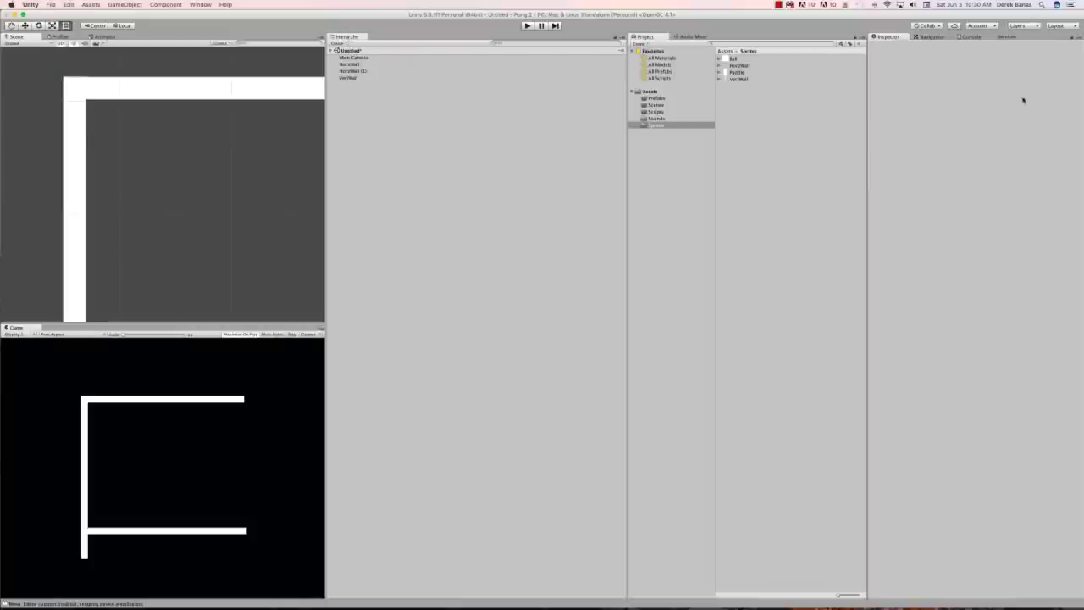
Step: Move the lower HorzWall down to the foot of the left VertWall and add a second VertWall closing the right side
click(352, 65)
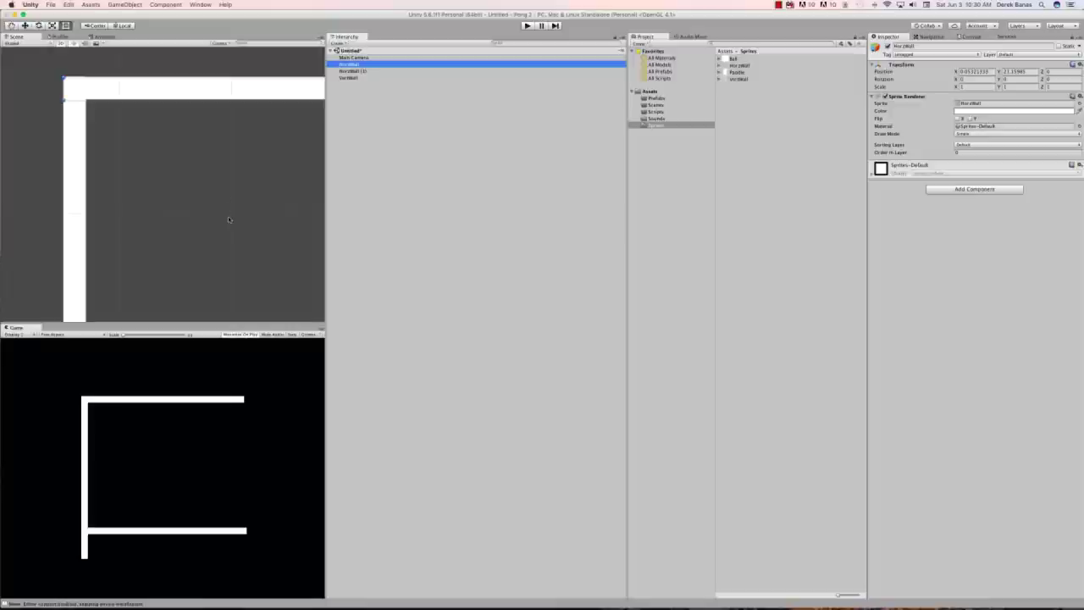
scroll(232, 222, down, 5)
drag(232, 221, 111, 128)
key(q)
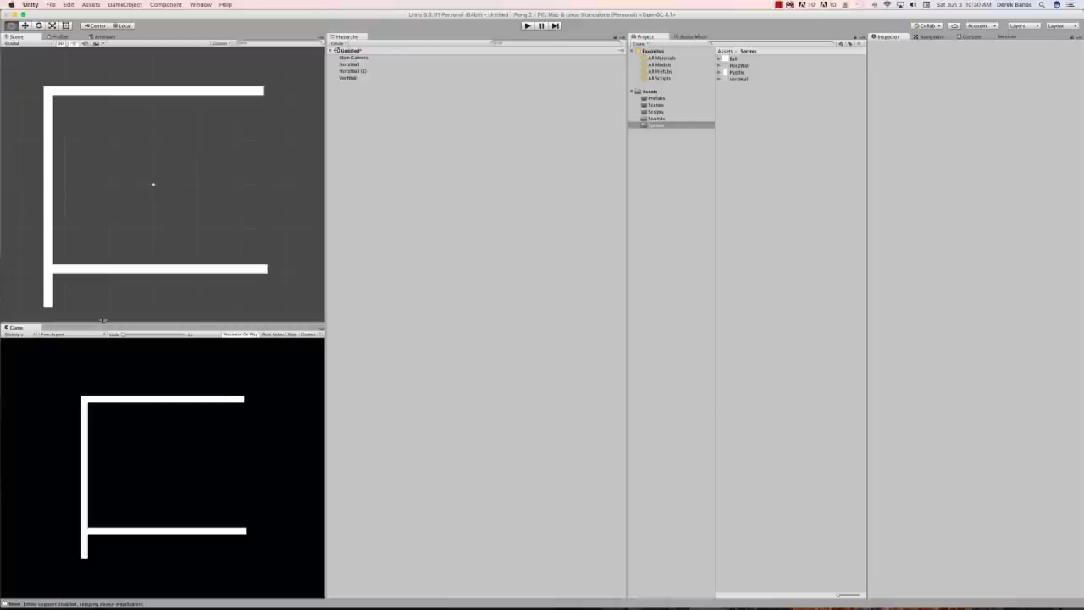
click(66, 26)
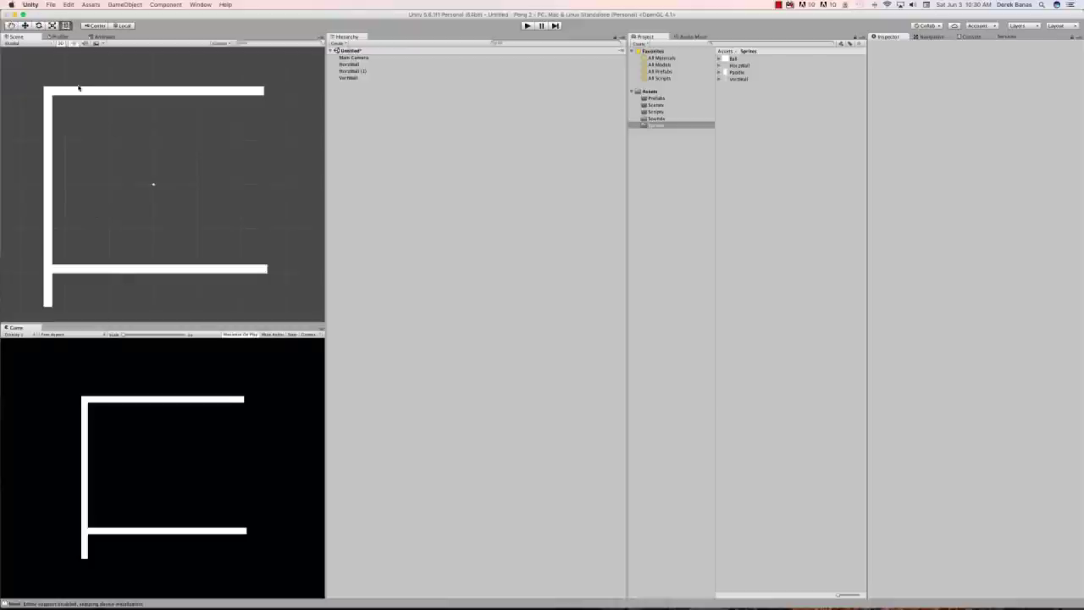
click(125, 269)
drag(156, 270, 154, 304)
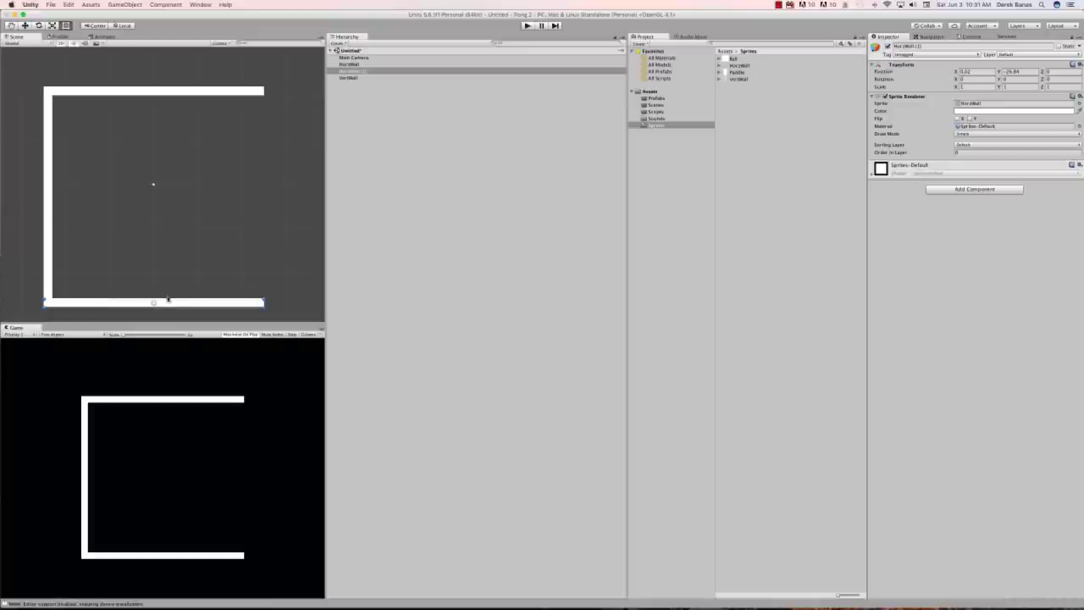
click(165, 276)
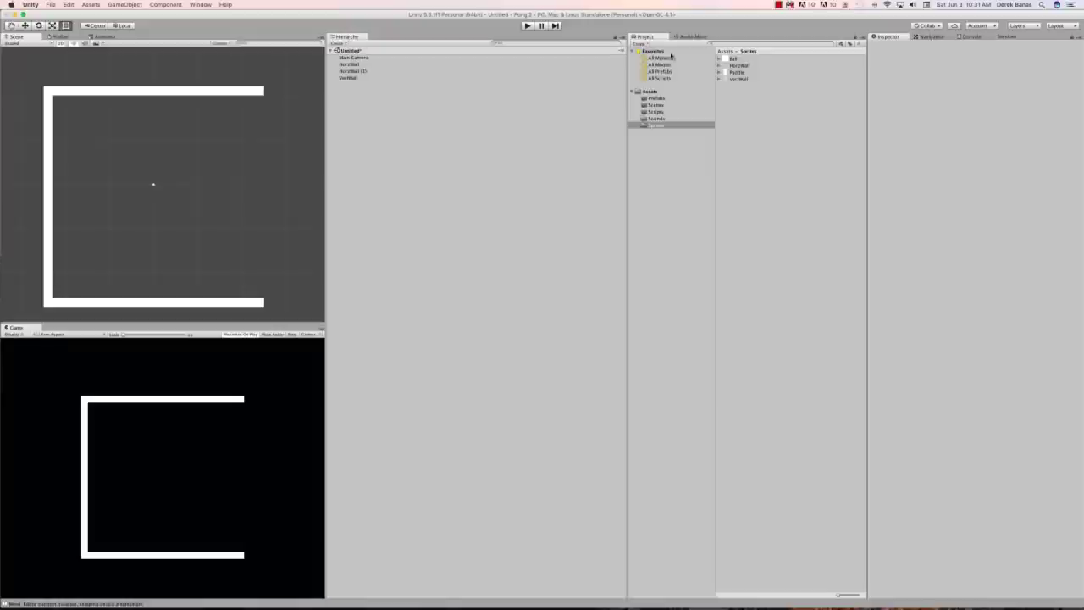
drag(740, 80, 259, 201)
click(304, 182)
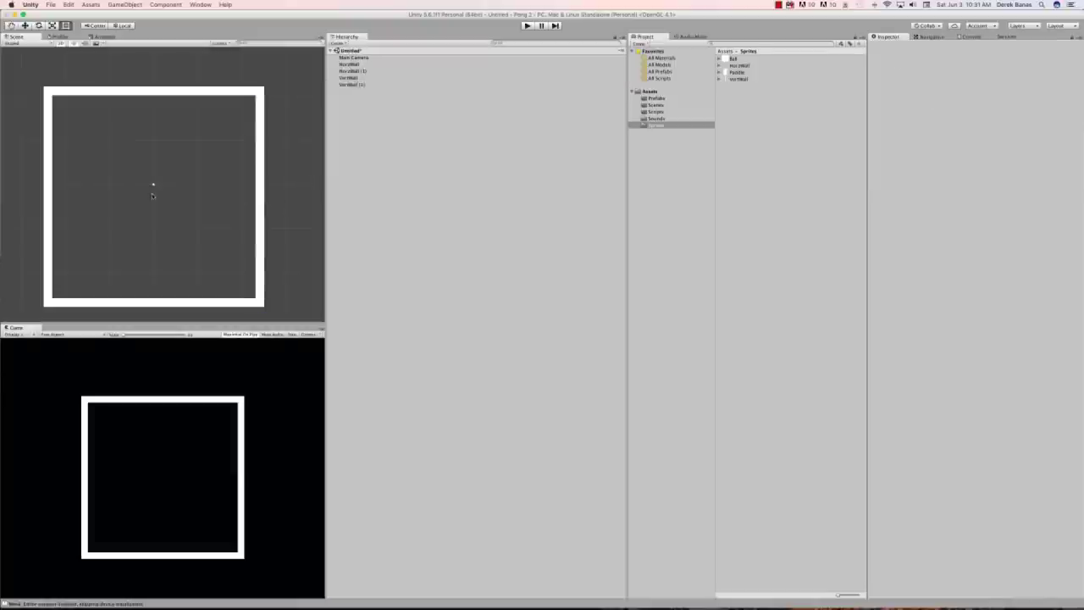
Step: Move all four walls together up to the centre of the camera frame
scroll(152, 193, down, 5)
scroll(151, 193, down, 1)
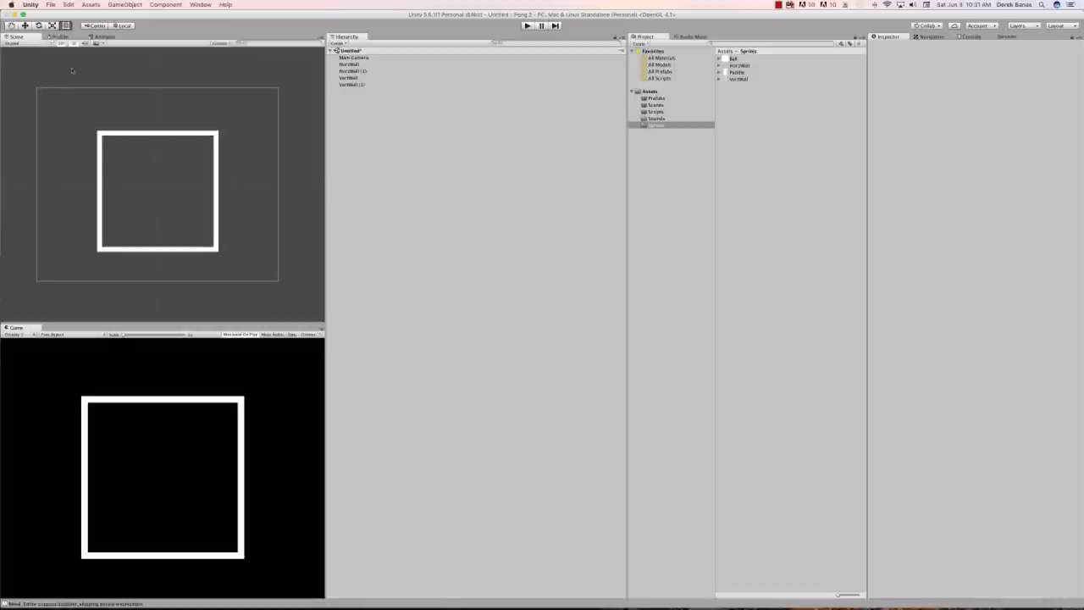
click(150, 134)
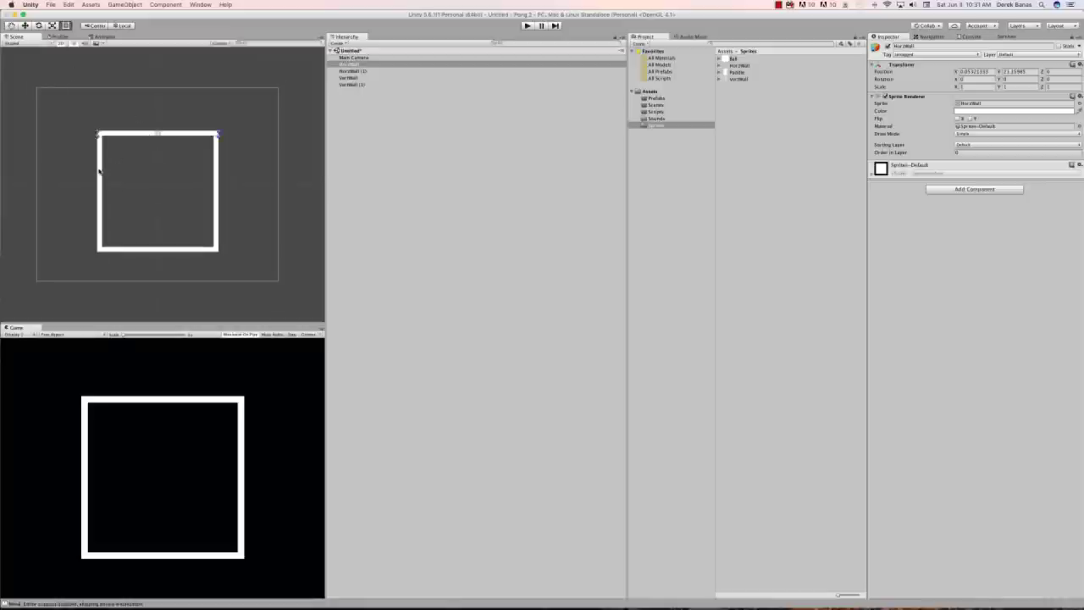
click(360, 65)
shift+click(366, 86)
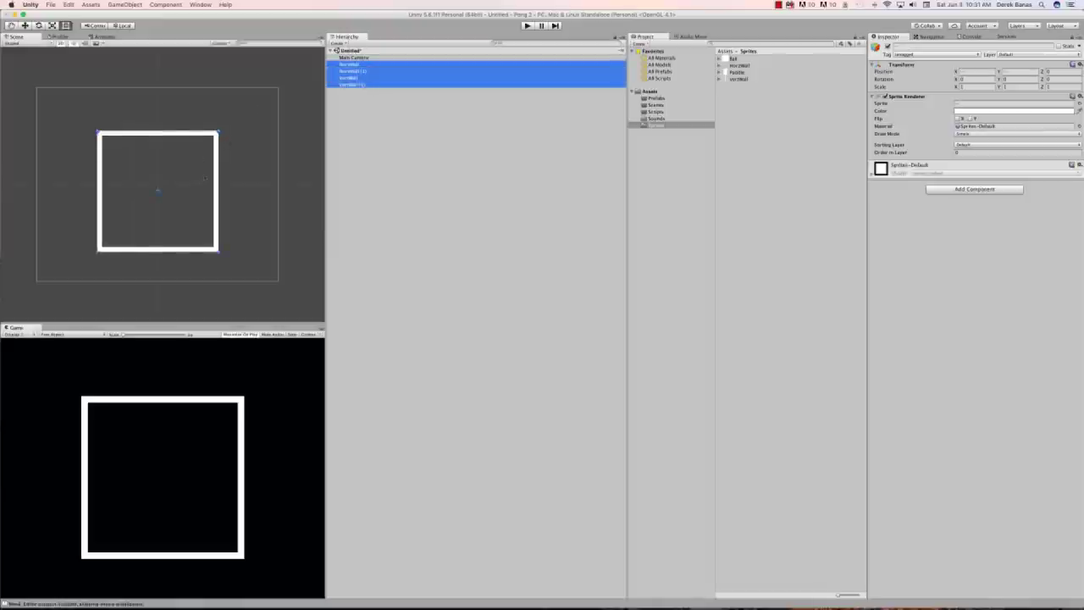
drag(213, 174, 218, 176)
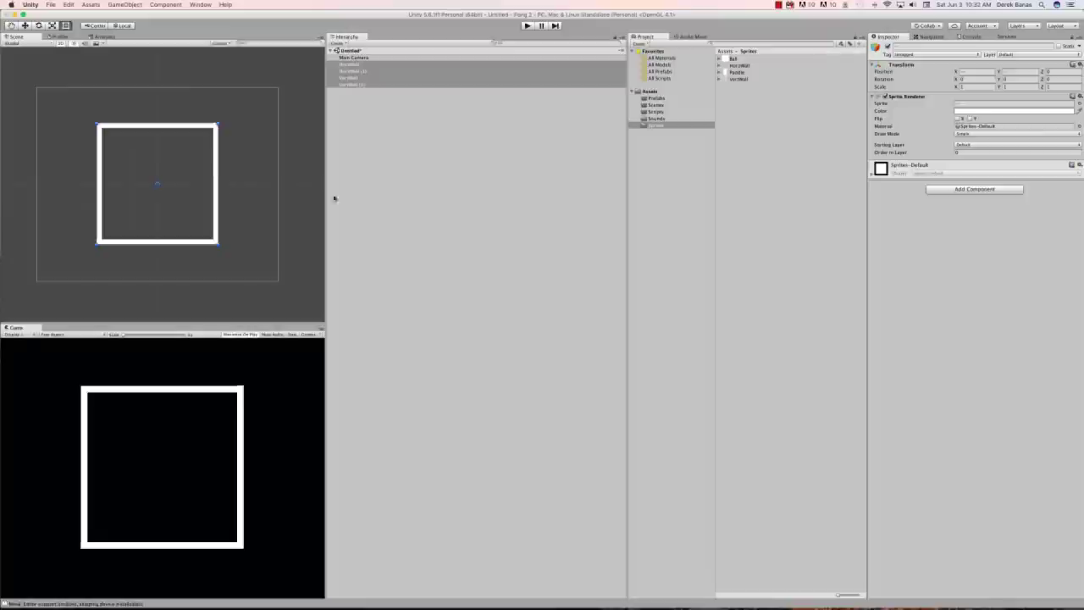
click(447, 204)
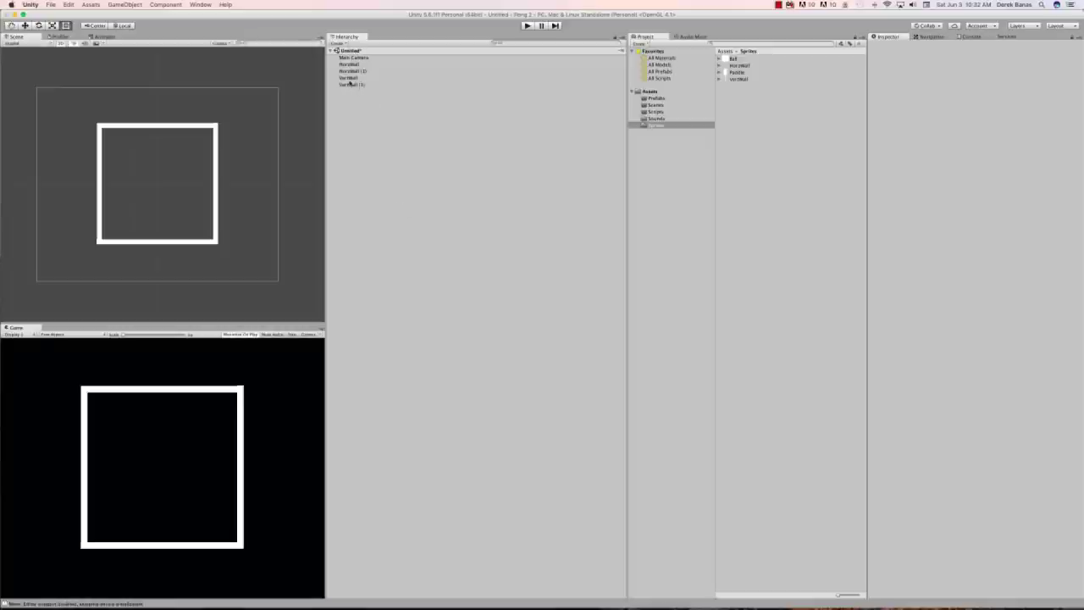
Step: Rename the upper horizontal wall as WallTop
click(173, 125)
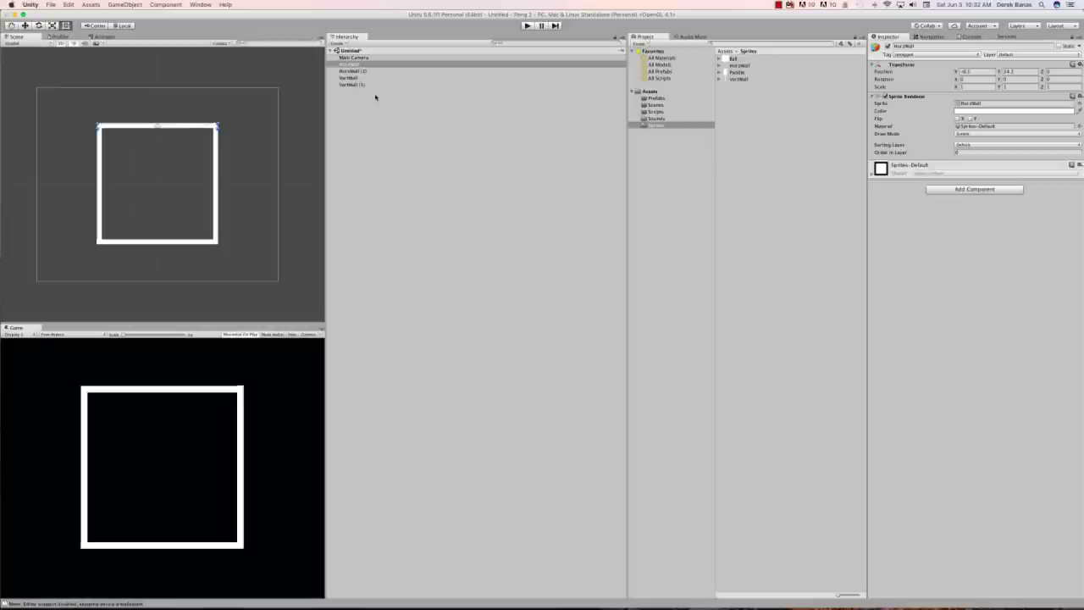
double_click(361, 65)
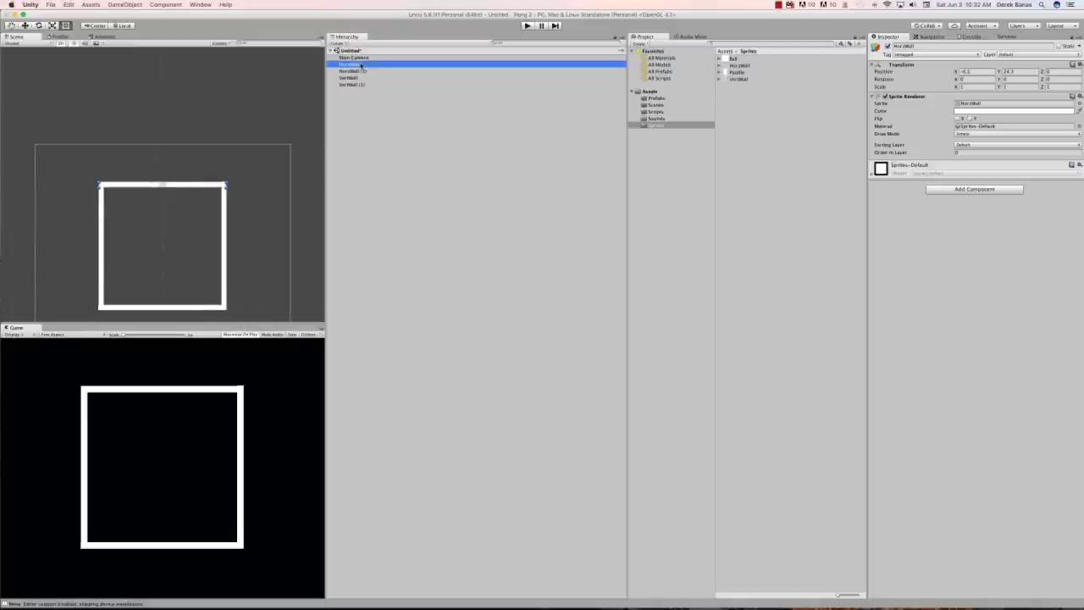
key(Return)
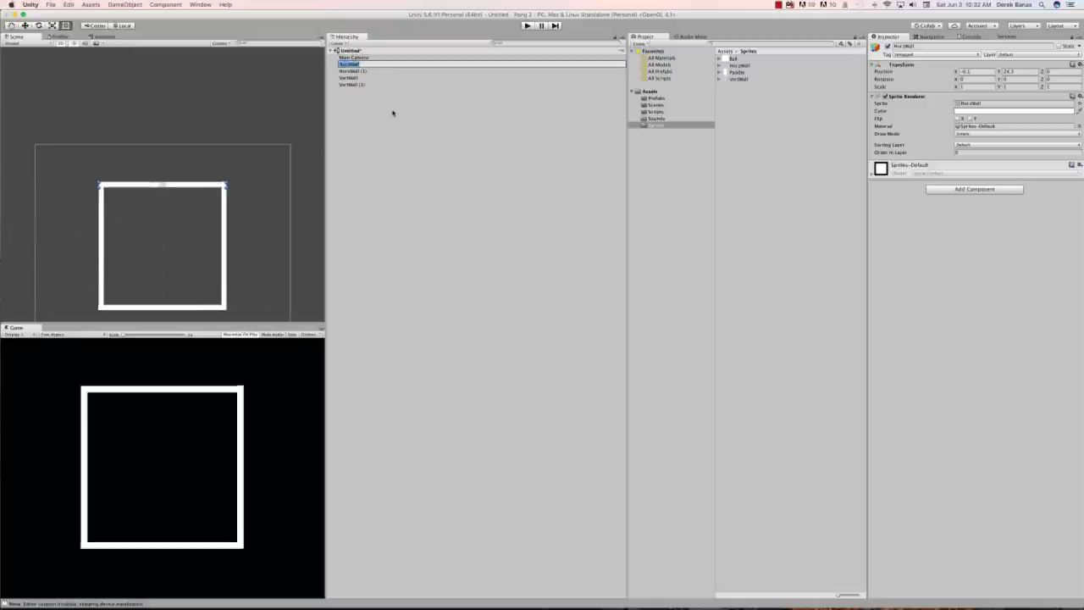
text(To)
text(op)
key(Return)
Step: Rename the lower horizontal wall as WallBottom
click(190, 307)
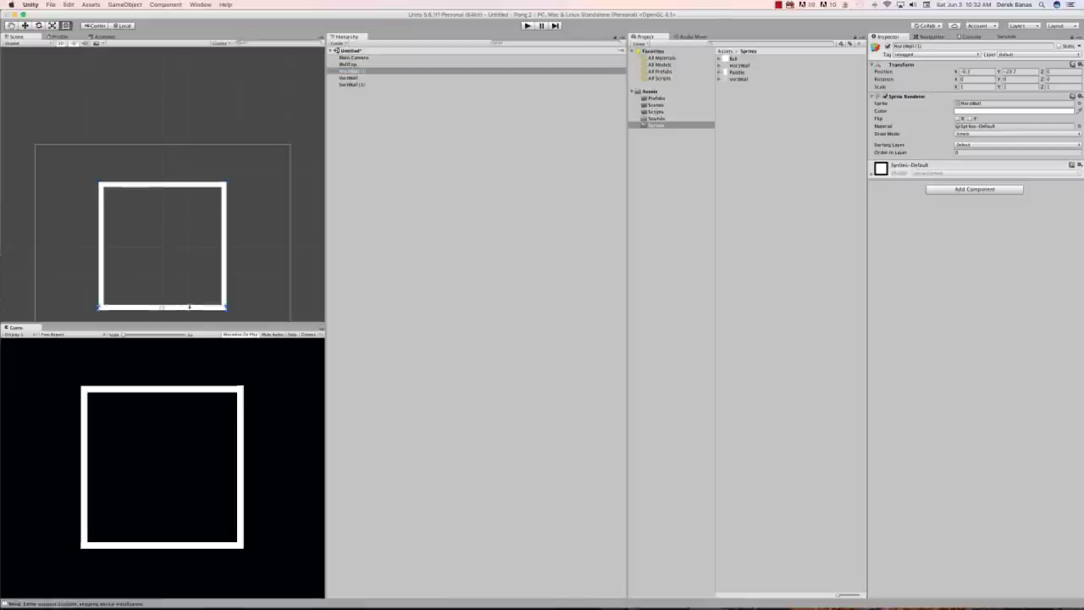
click(389, 73)
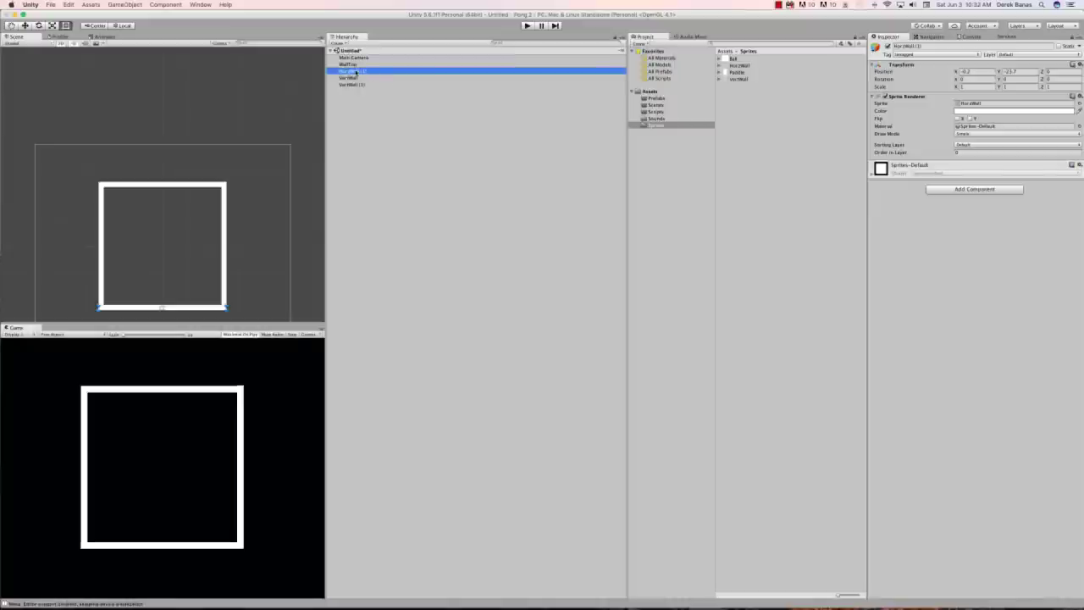
click(356, 72)
text(WallBottom)
key(Return)
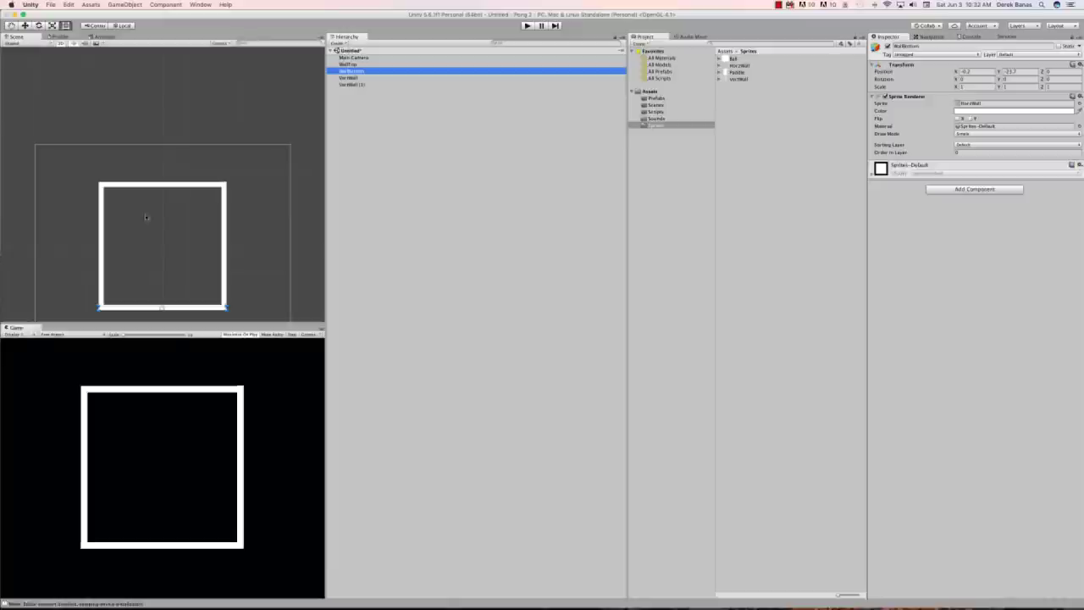
Step: Rename the left vertical wall as LeftGoal
click(102, 220)
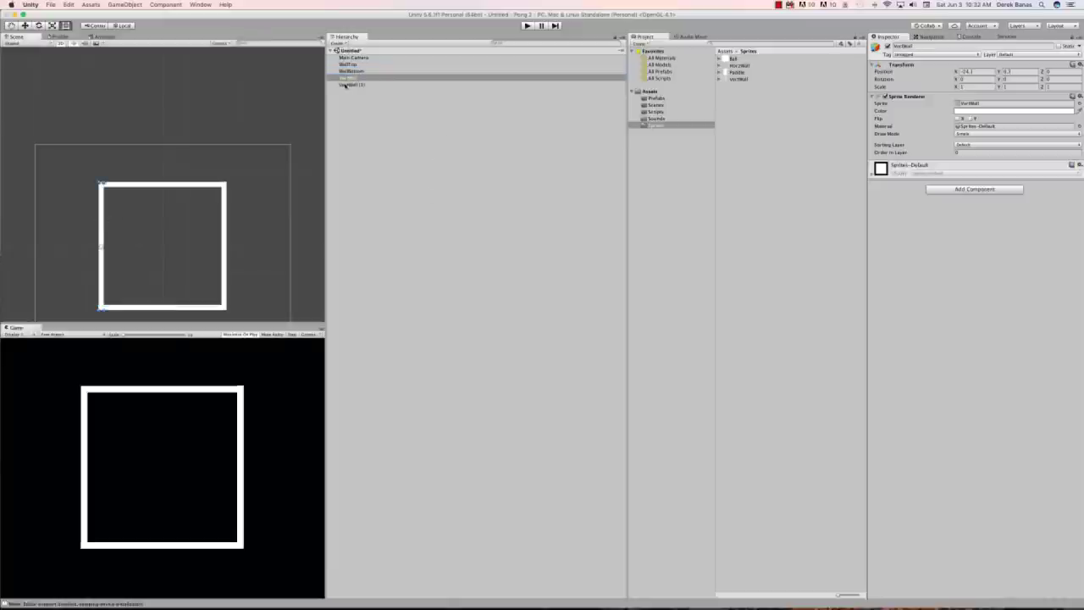
click(375, 78)
click(360, 78)
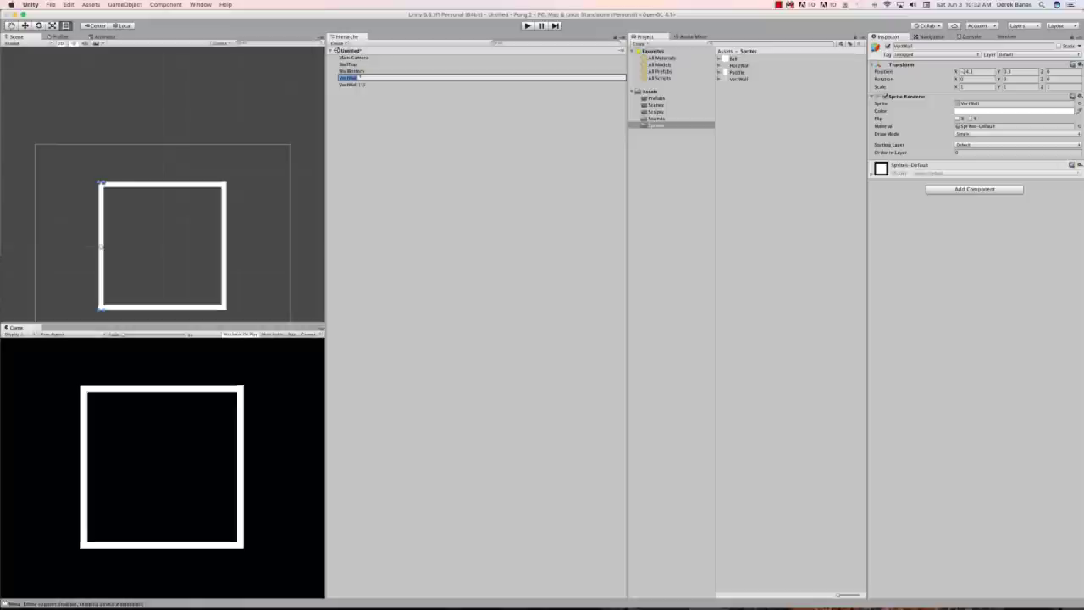
text(LeftGoal)
key(Return)
Step: Rename the right vertical wall as RightGoal
click(367, 86)
click(346, 85)
text(RightGoal)
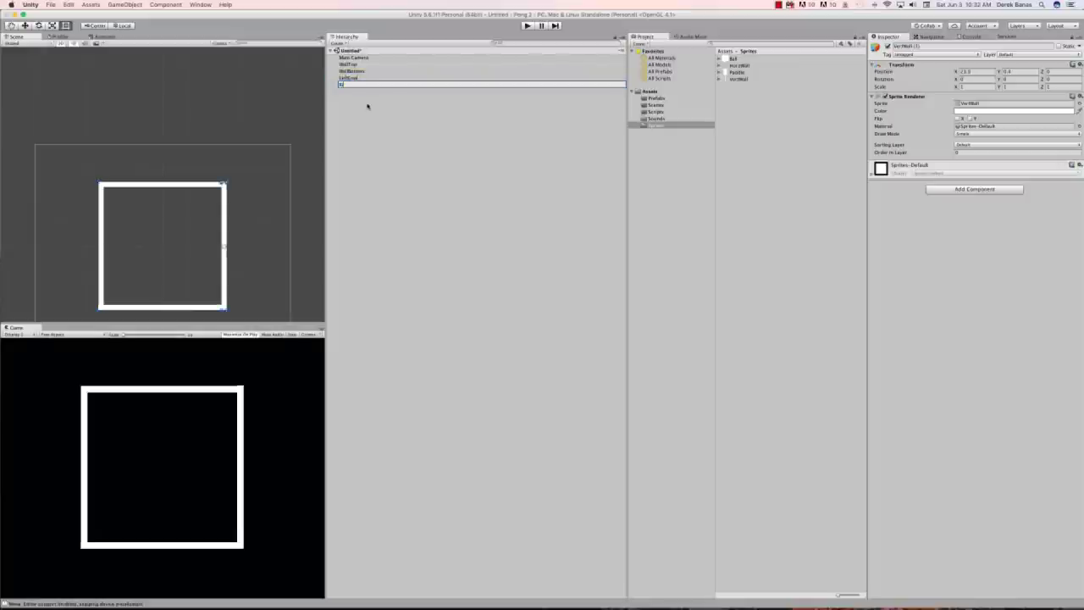
key(Return)
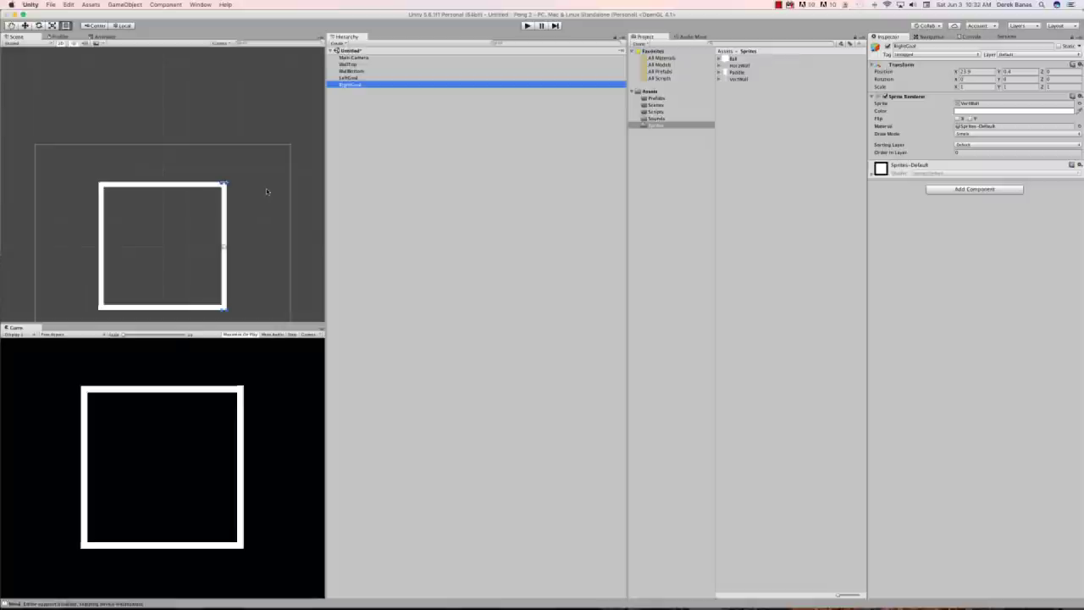
click(414, 181)
Step: Add a Box Collider 2D component to all four walls, WallTop, WallBottom, LeftGoal and RightGoal, at once
middle_drag(70, 88, 66, 76)
scroll(67, 78, up, 1)
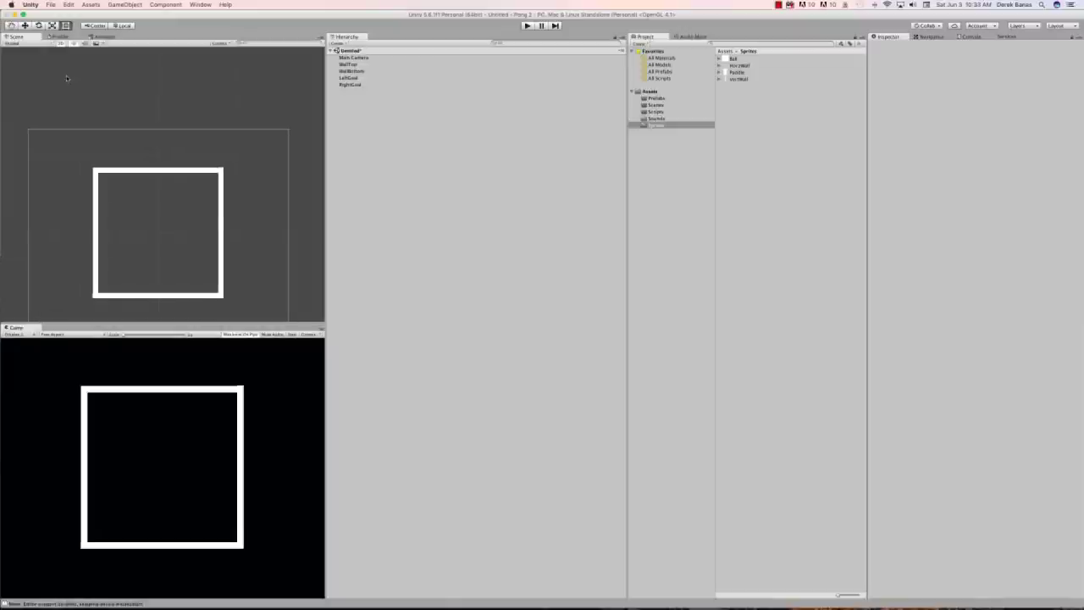
drag(243, 190, 244, 137)
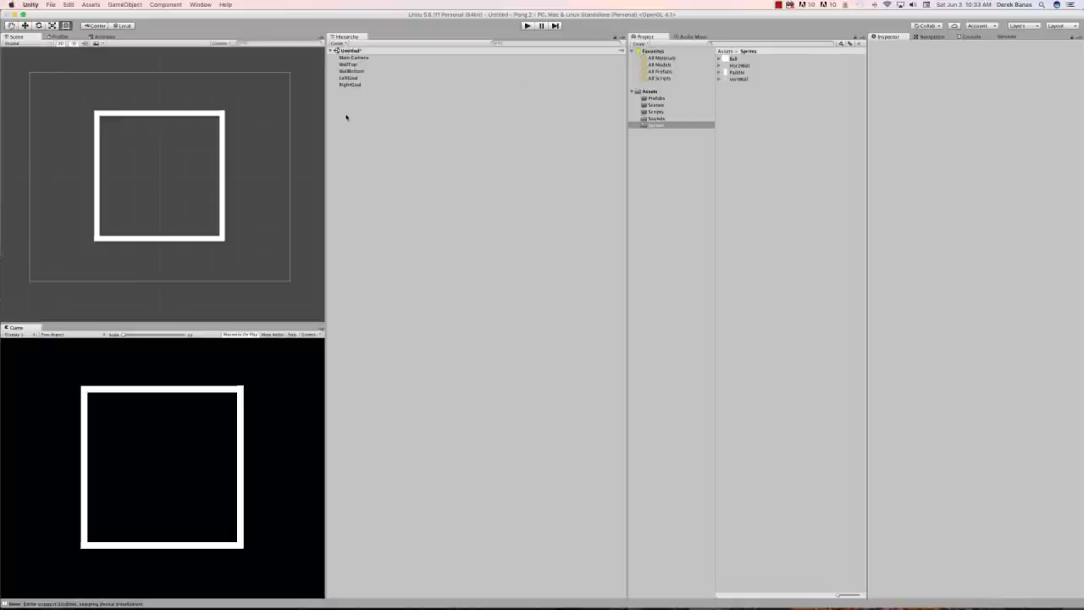
click(350, 65)
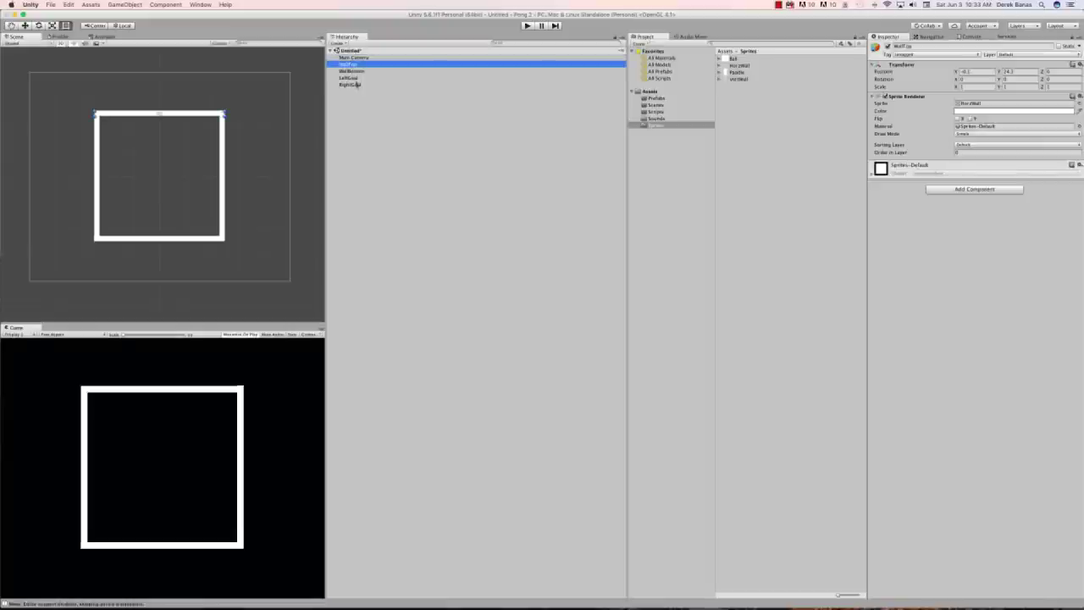
shift+click(352, 85)
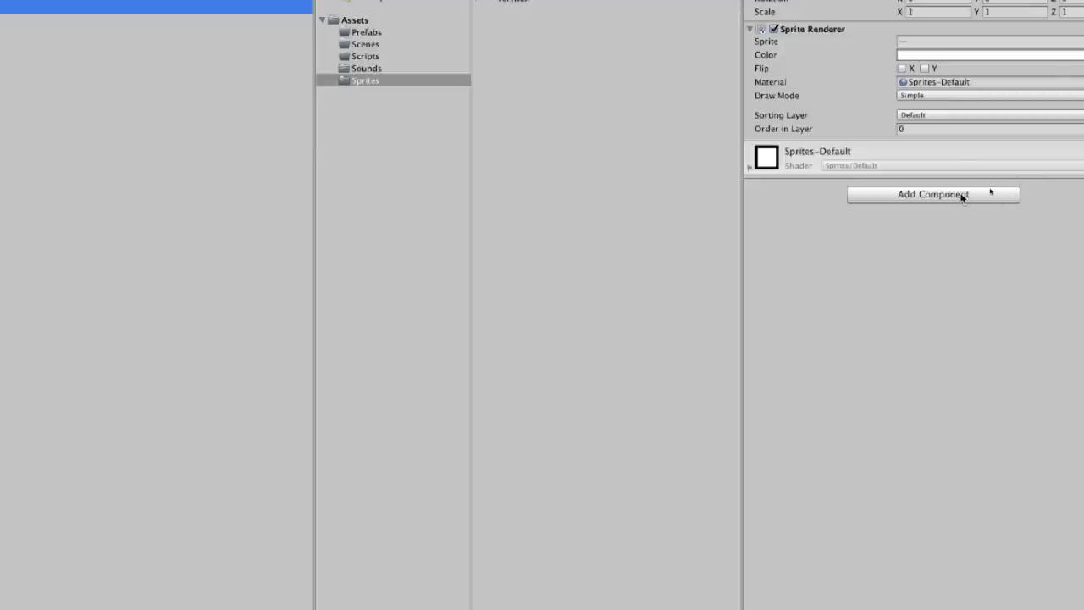
click(1006, 189)
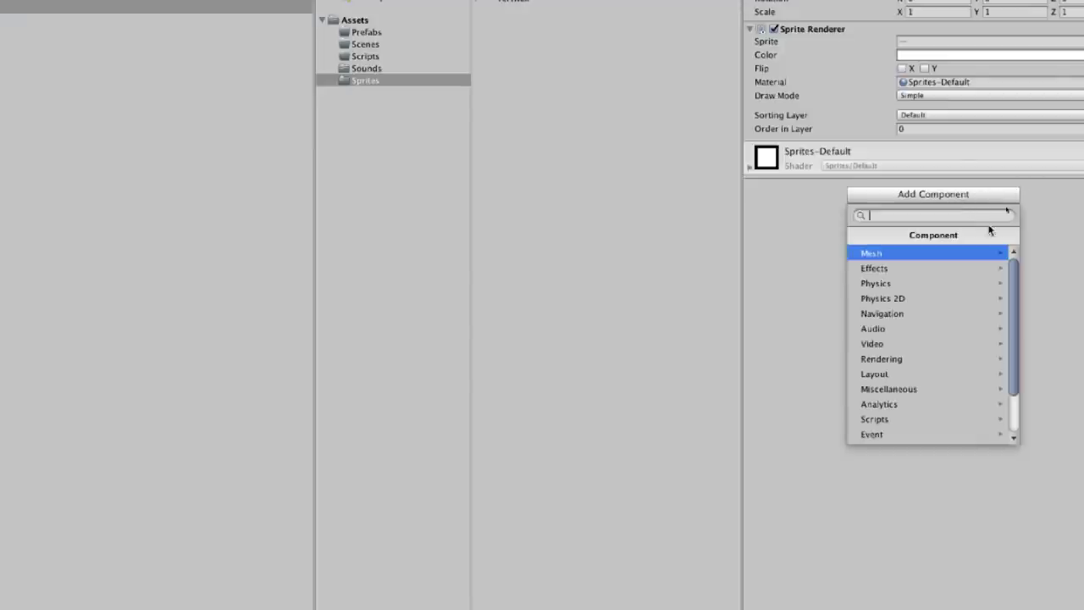
click(940, 298)
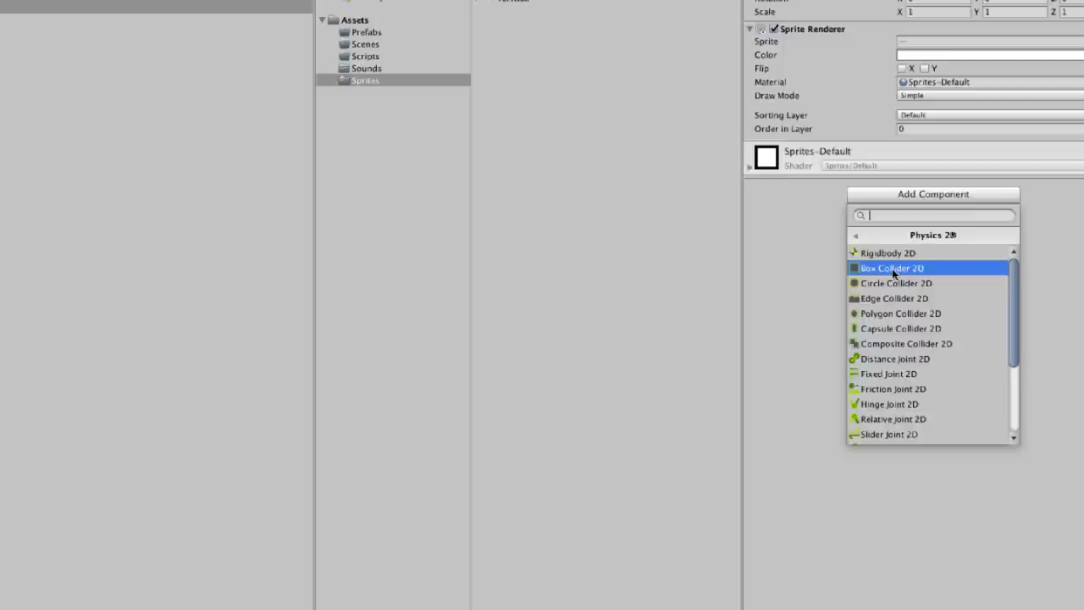
click(891, 269)
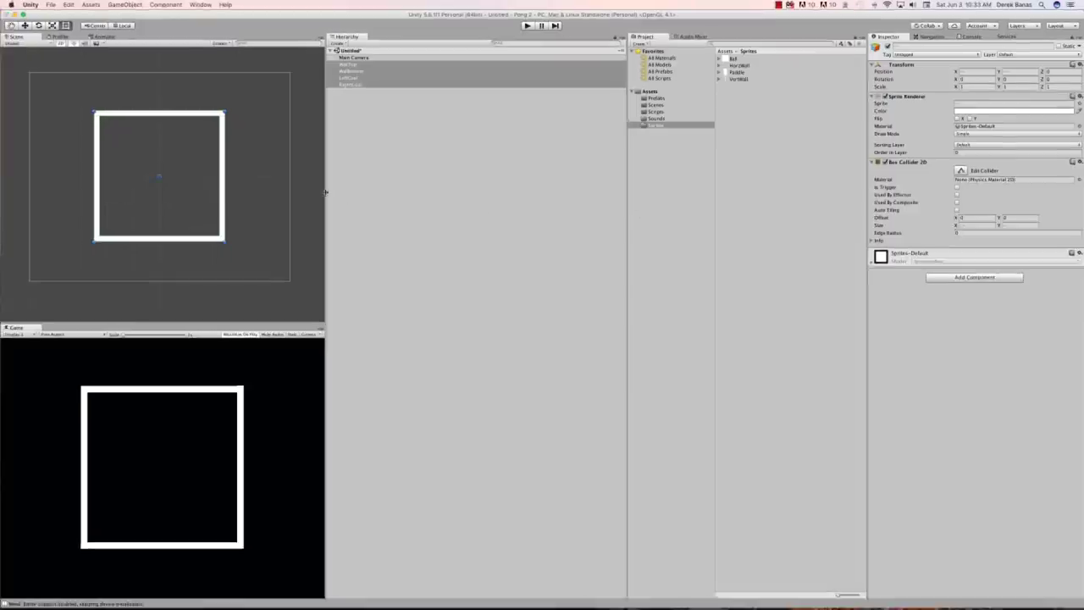
click(297, 188)
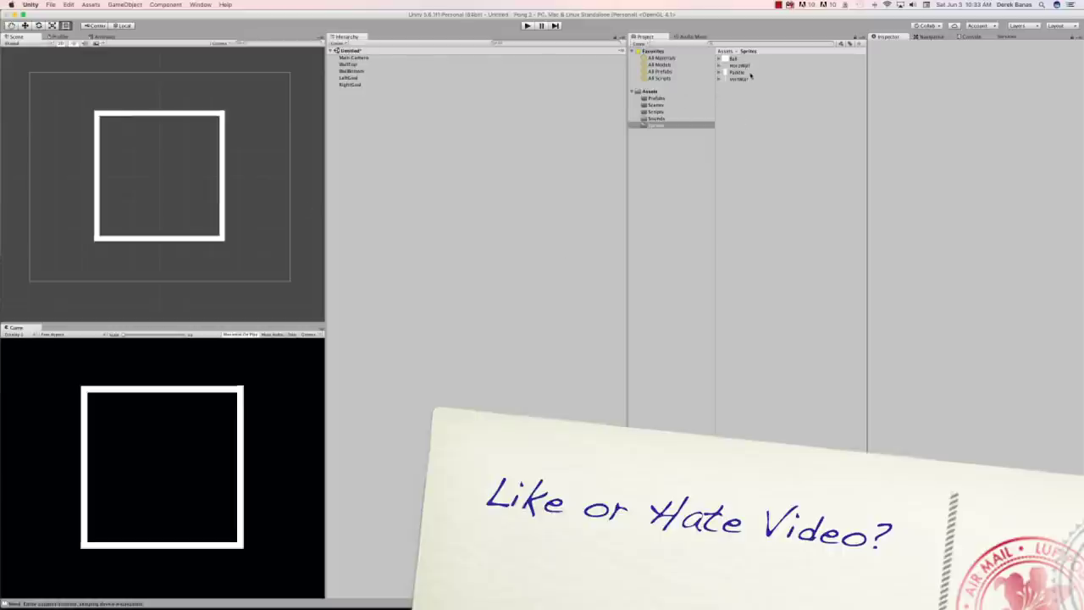
Step: Place two Paddle sprites at mid-height inside the walls, one near LeftGoal at about X -19 and one near RightGoal at about X 19
drag(737, 73, 111, 180)
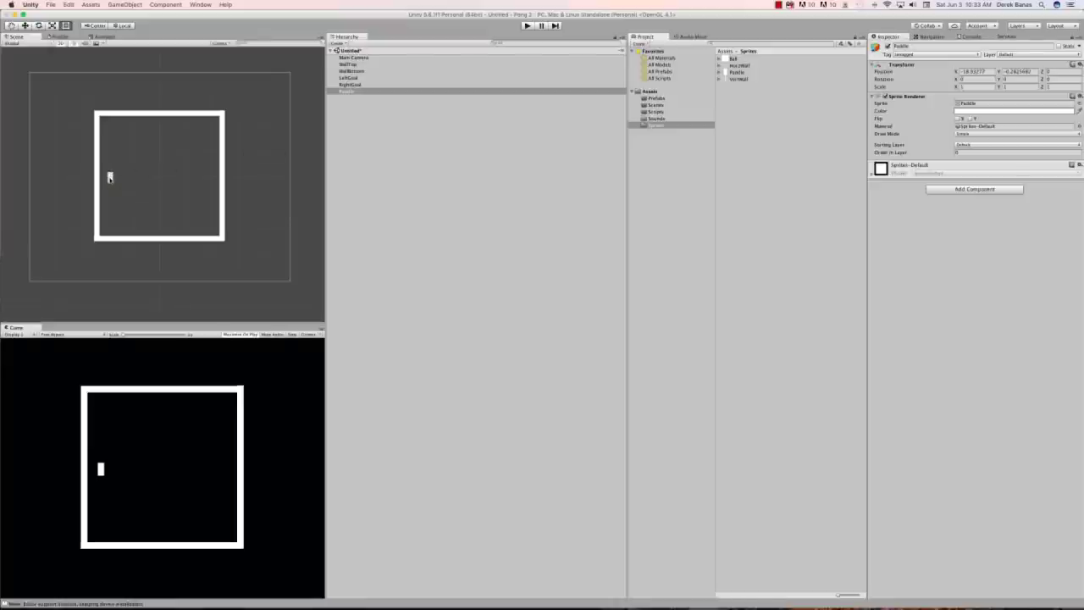
drag(736, 73, 210, 177)
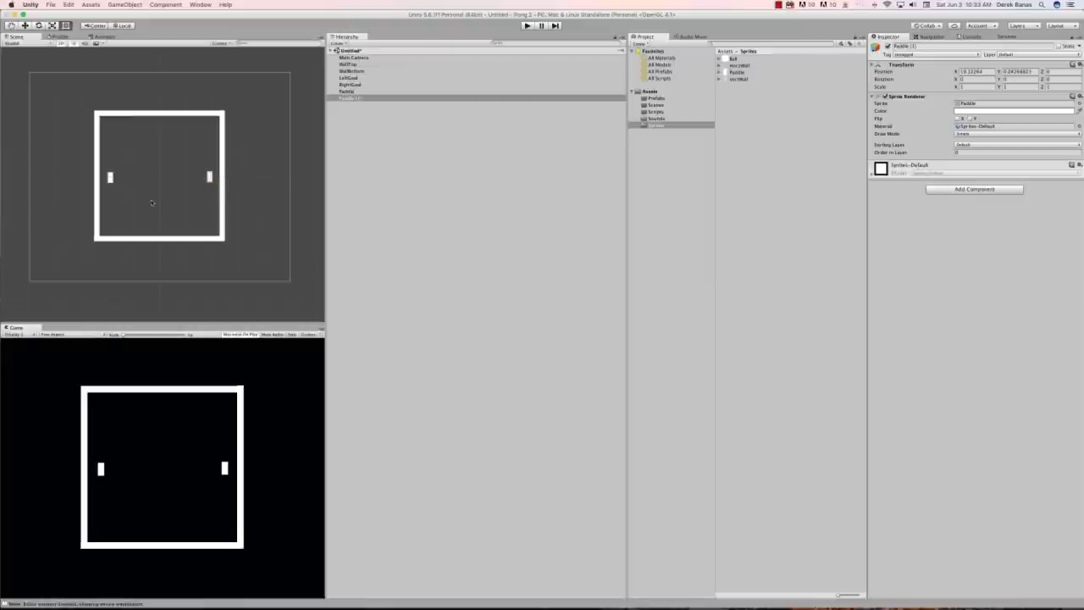
Step: Rename the paddle beside LeftGoal as LeftPaddle
click(110, 177)
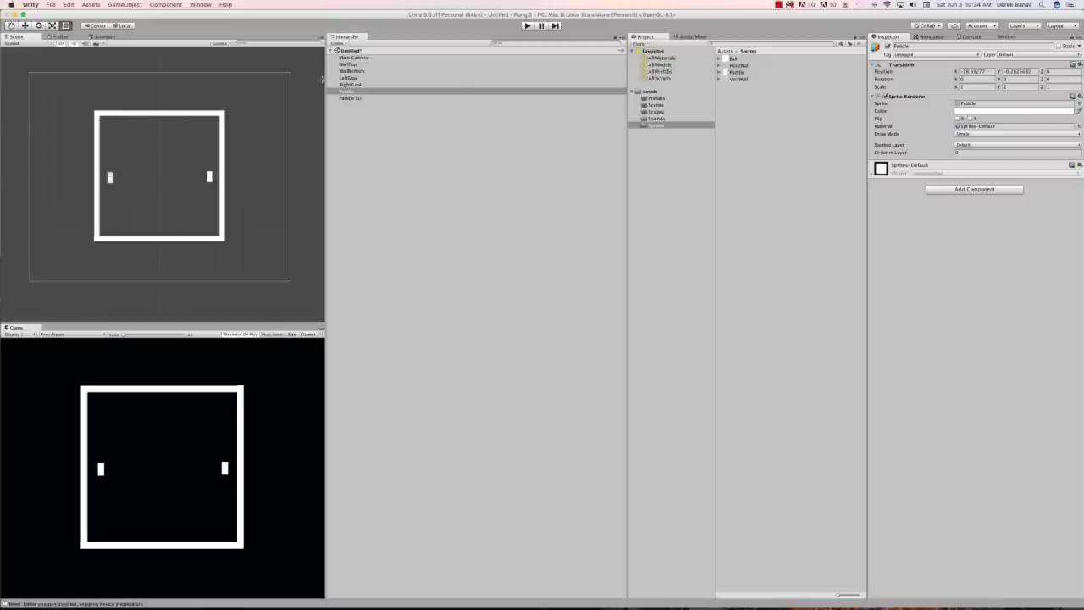
click(351, 92)
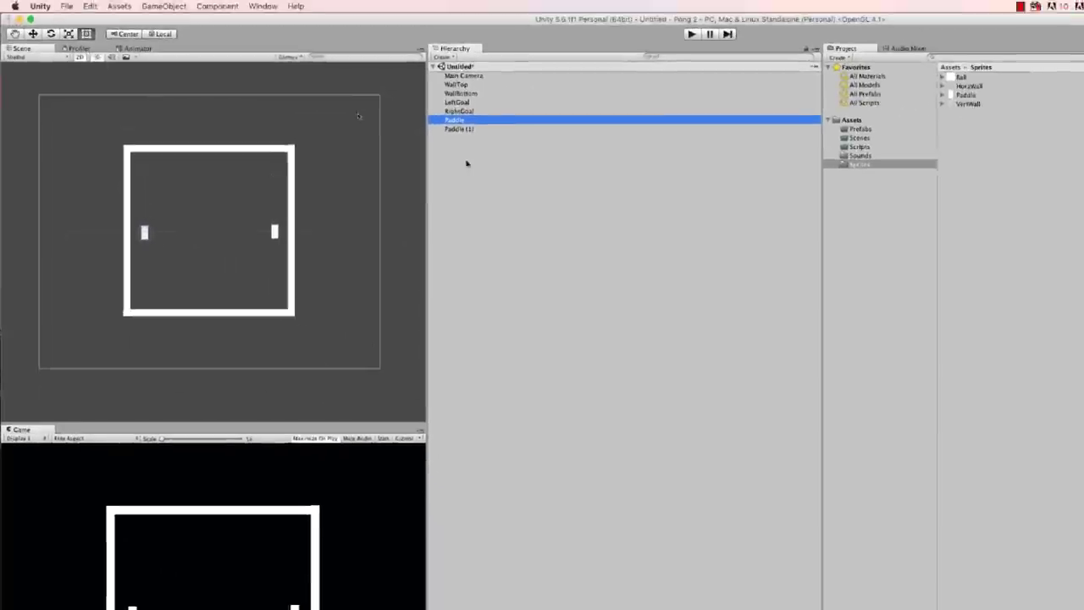
key(Return)
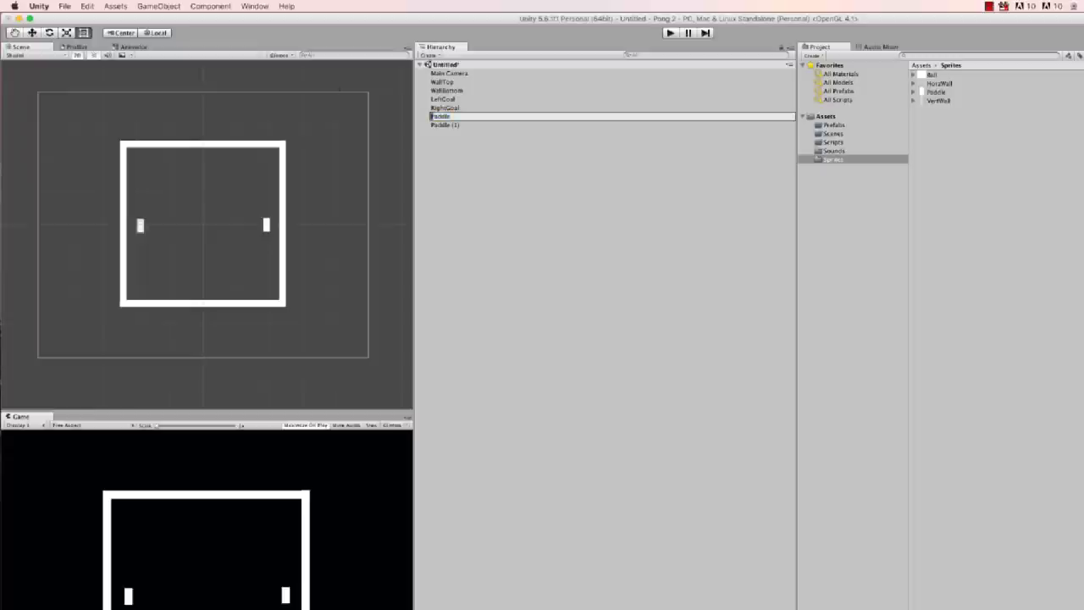
text(Left)
click(472, 152)
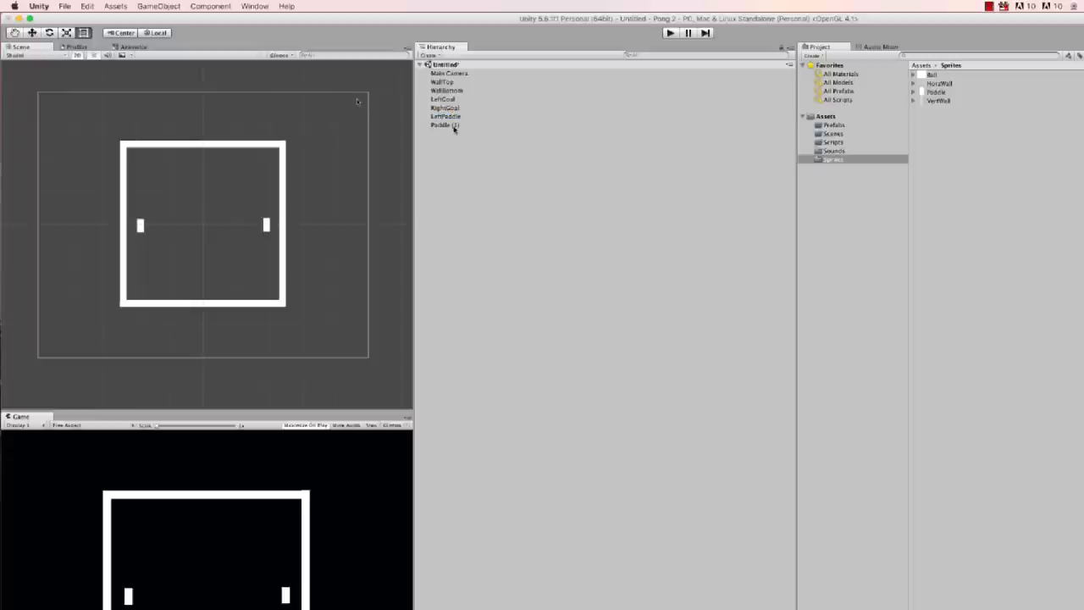
Step: Rename the paddle beside RightGoal as RightPaddle
click(454, 126)
key(Return)
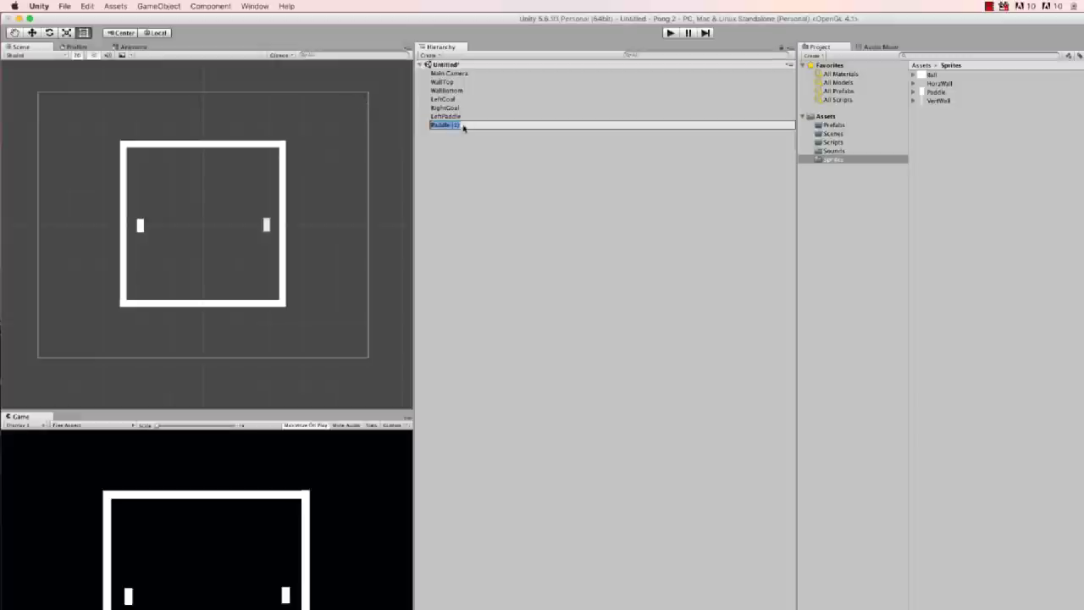
click(462, 124)
key(BackSpace)
key(BackSpace)
key(BackSpace)
key(BackSpace)
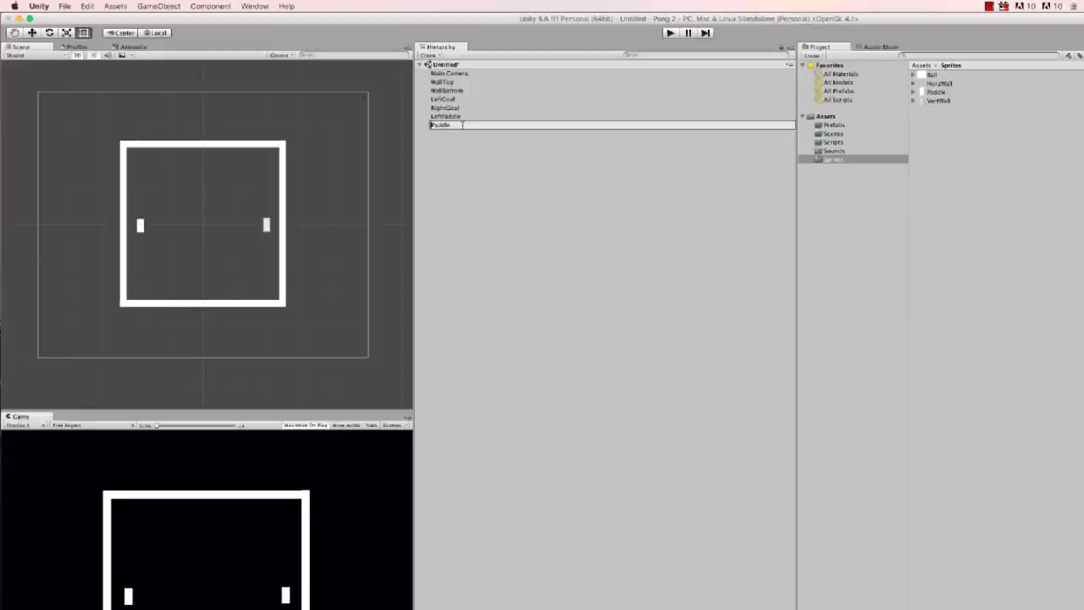
key(Home)
text(Right)
key(Return)
click(452, 195)
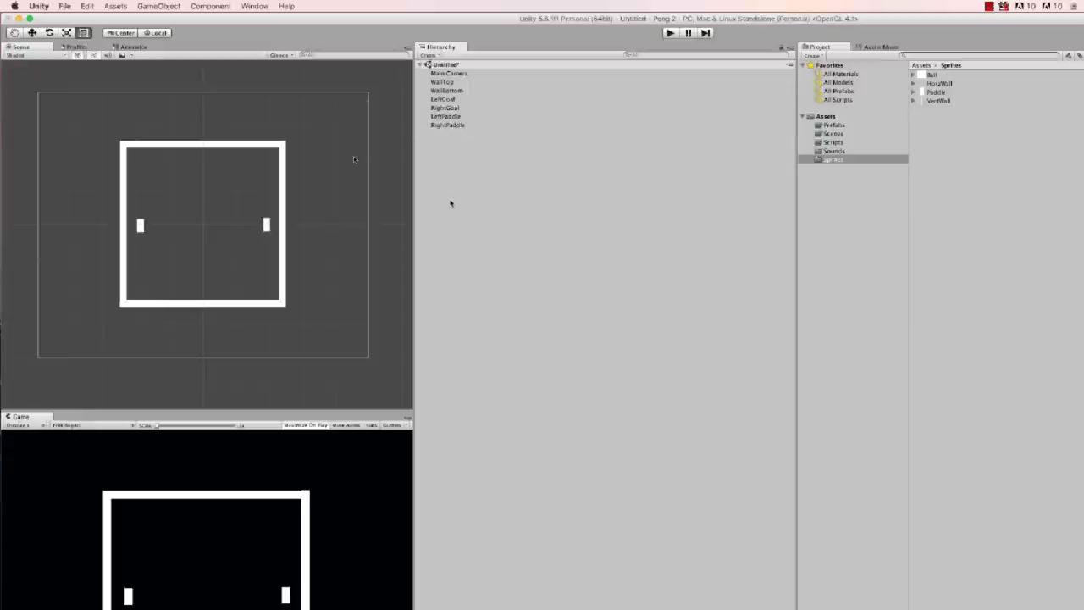
Step: Add a Box Collider 2D component to LeftPaddle and RightPaddle at once
double_click(458, 117)
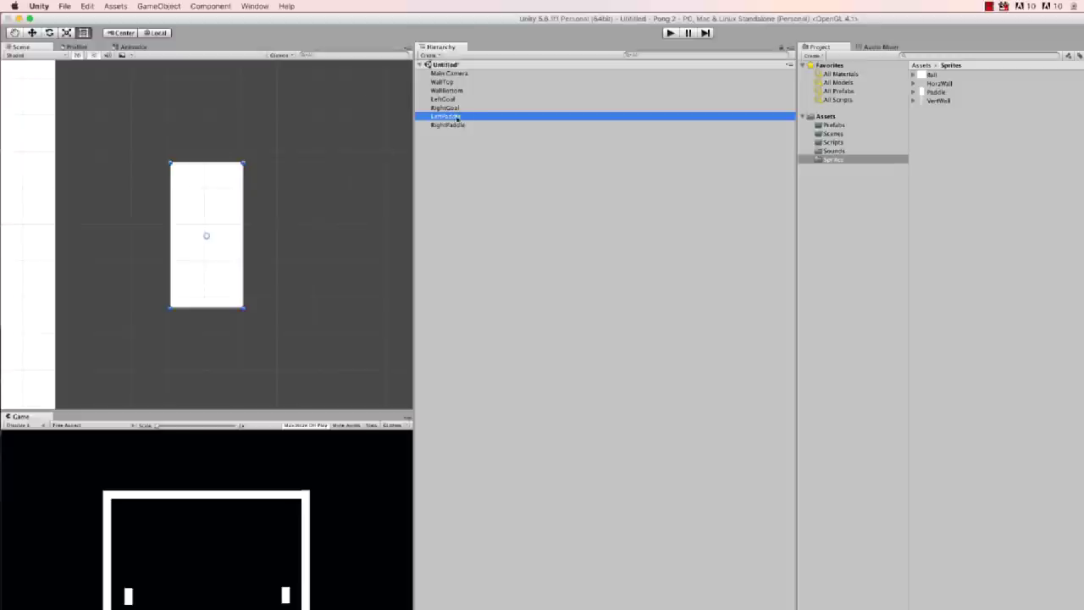
scroll(250, 230, down, 10)
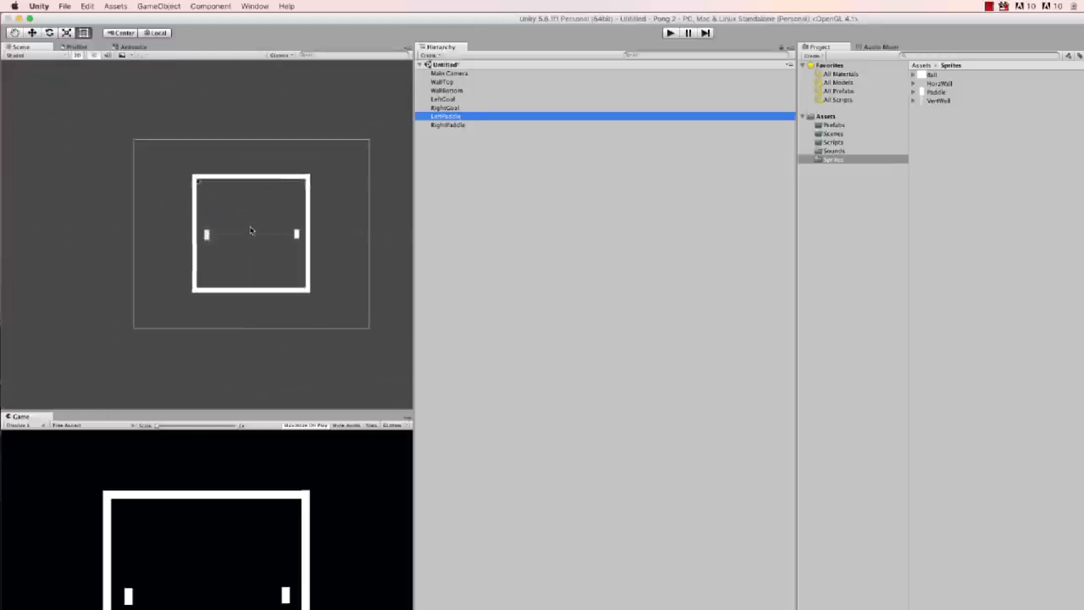
scroll(250, 231, up, 5)
shift+click(464, 126)
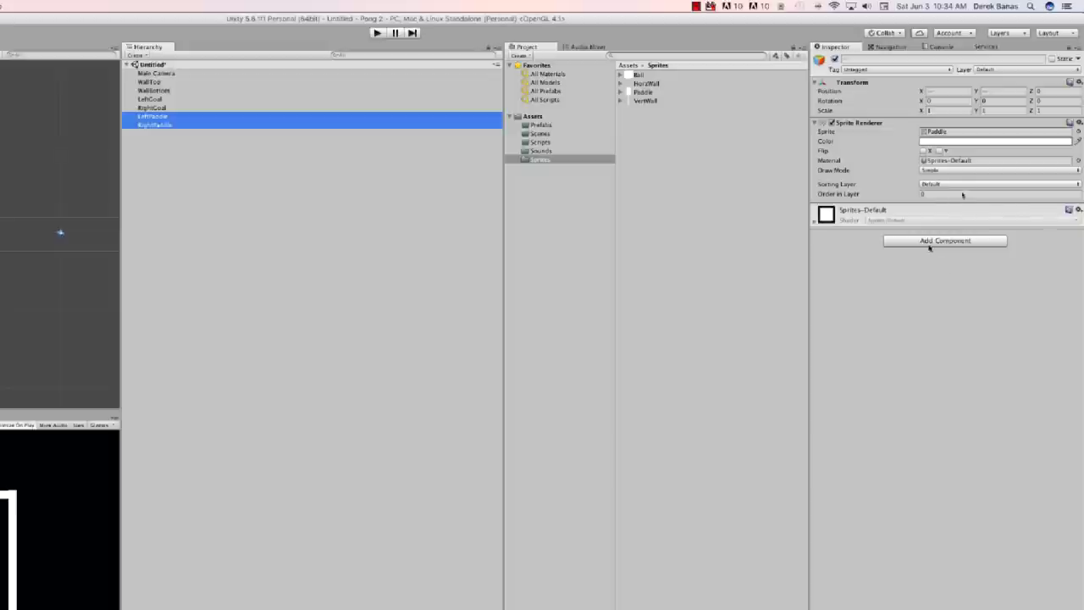
click(935, 244)
click(924, 315)
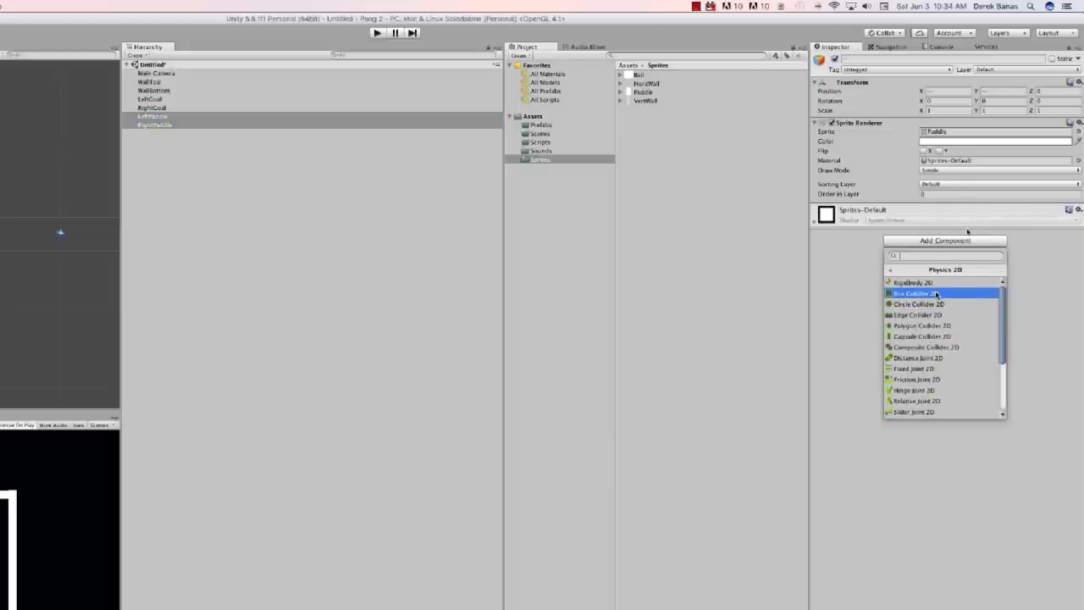
click(936, 294)
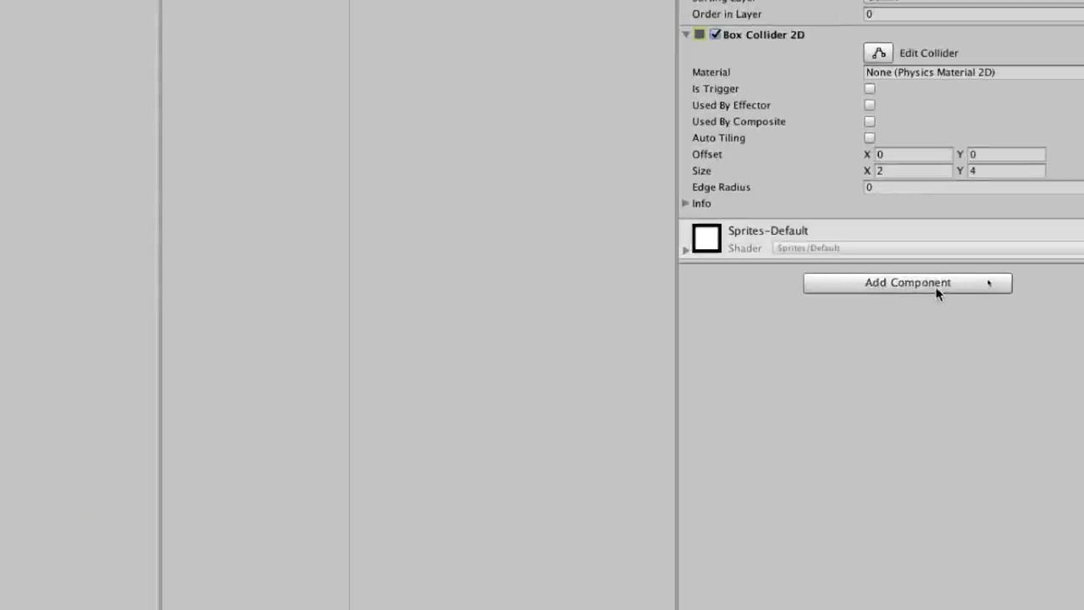
Step: Add a Rigidbody 2D component to both paddles and set its Gravity Scale to 0
click(988, 281)
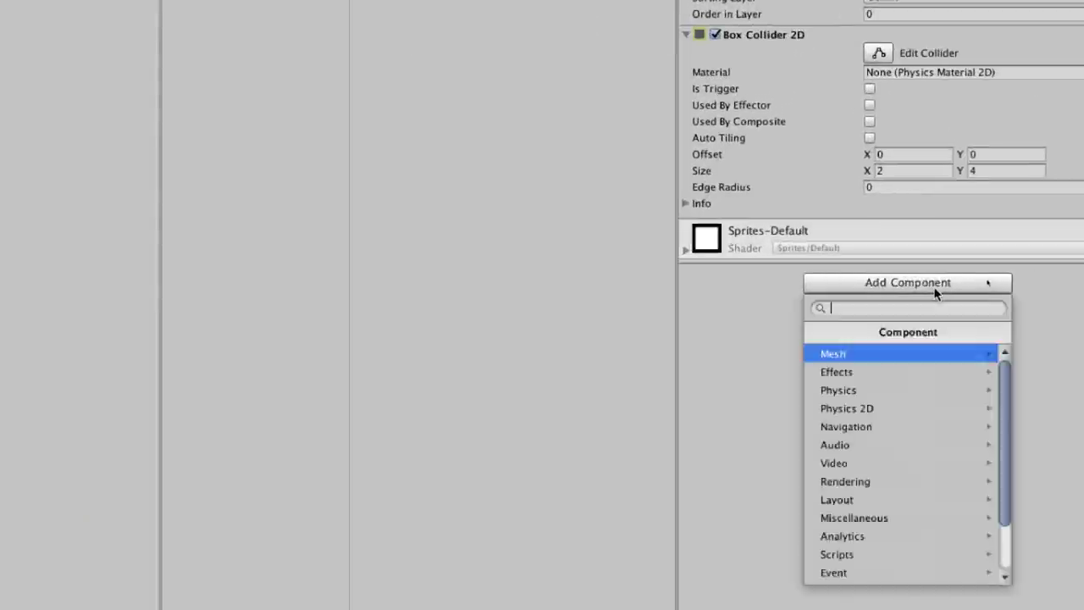
click(879, 408)
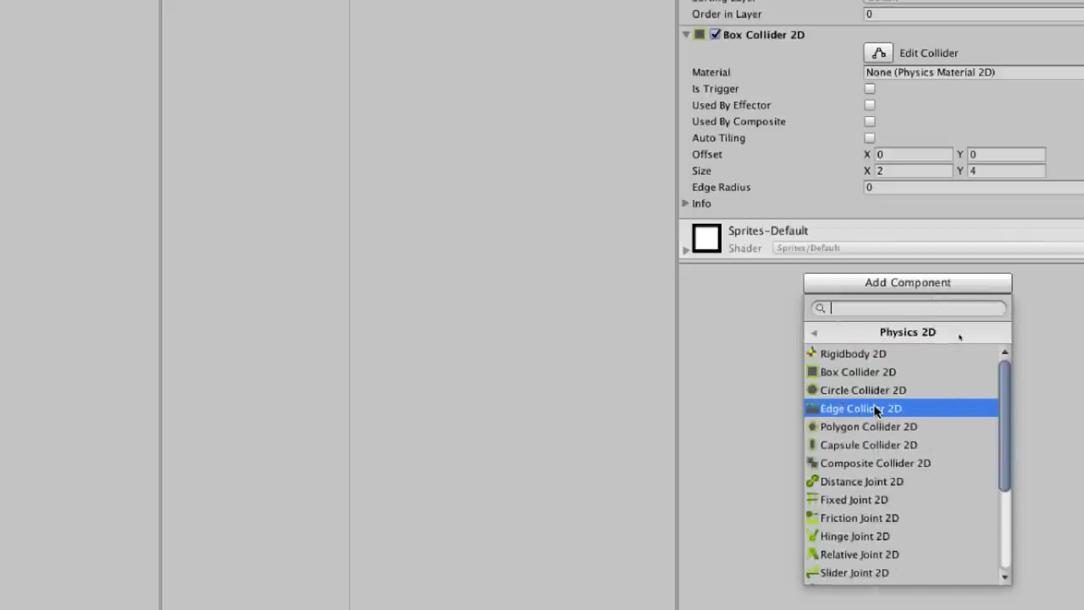
click(872, 352)
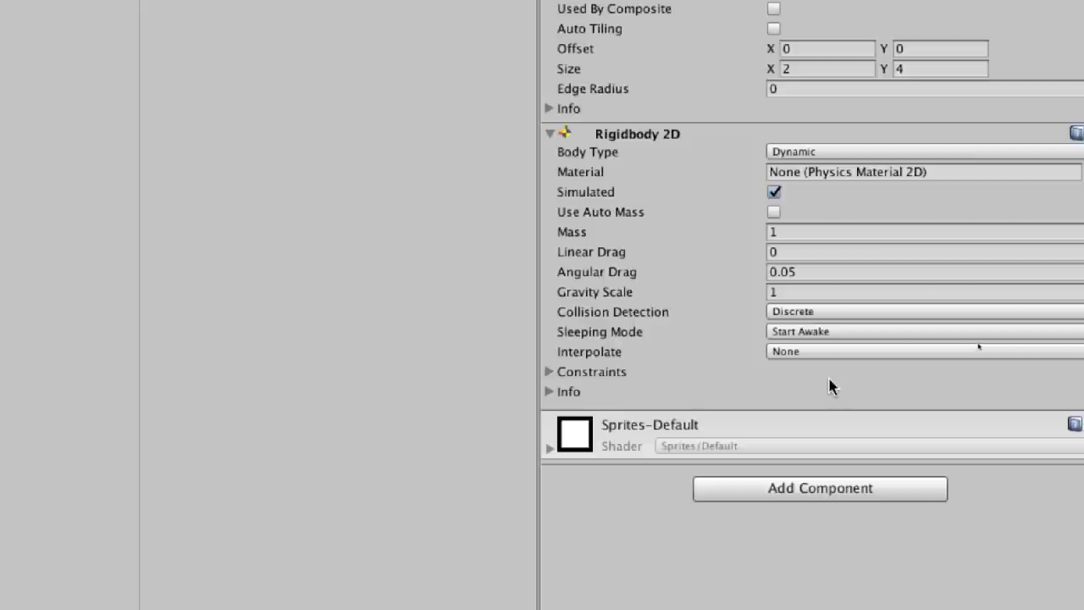
click(788, 291)
text(0)
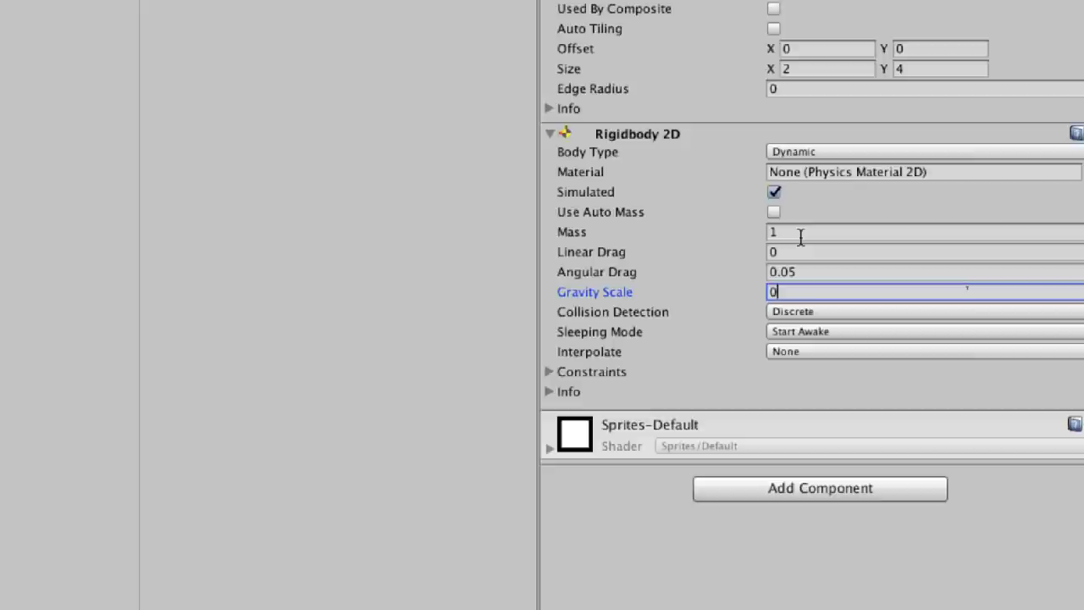
Step: Freeze the paddles' Z rotation and set their Rigidbody 2D Collision Detection to Continuous and Interpolate to Interpolate
click(549, 372)
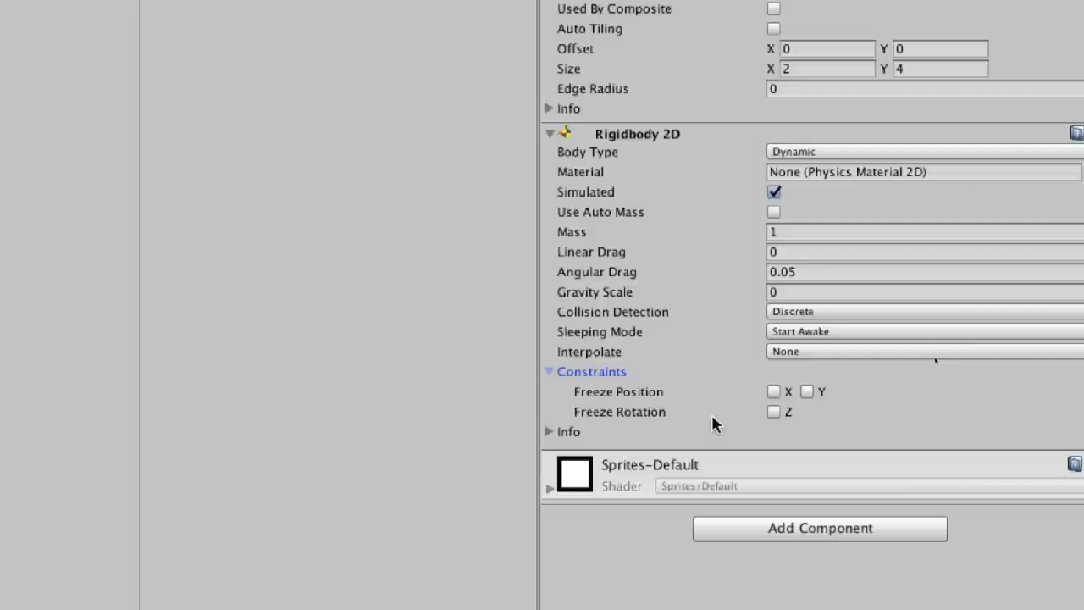
click(774, 413)
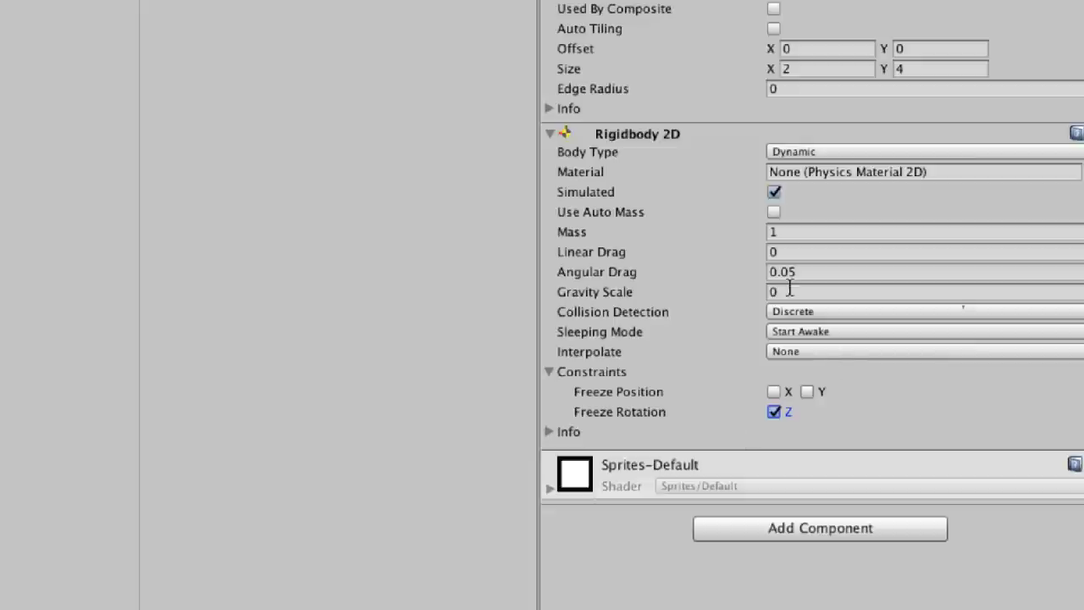
click(831, 312)
click(835, 331)
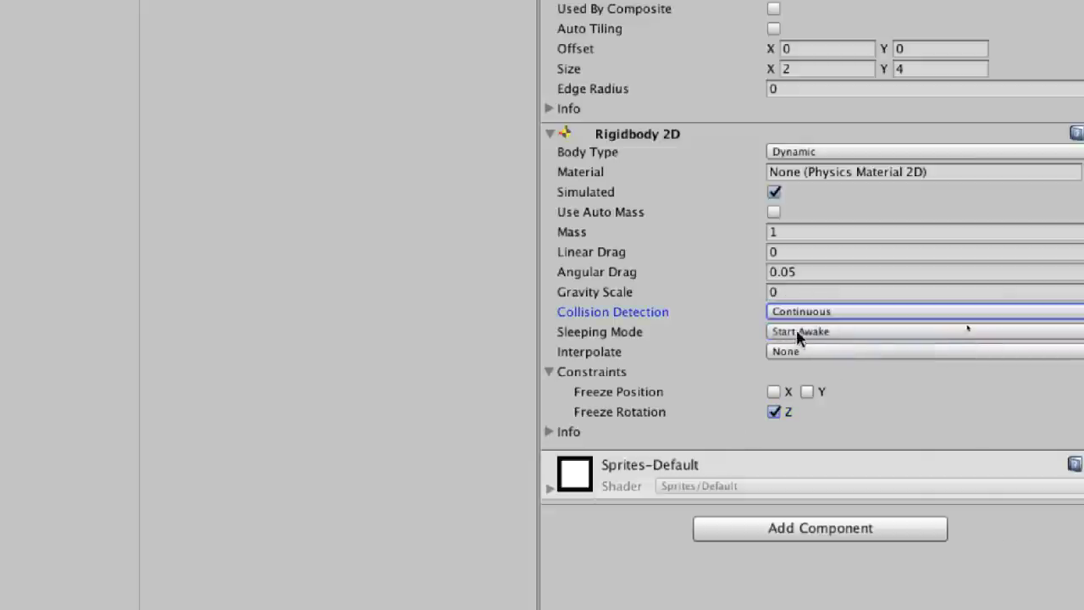
click(818, 351)
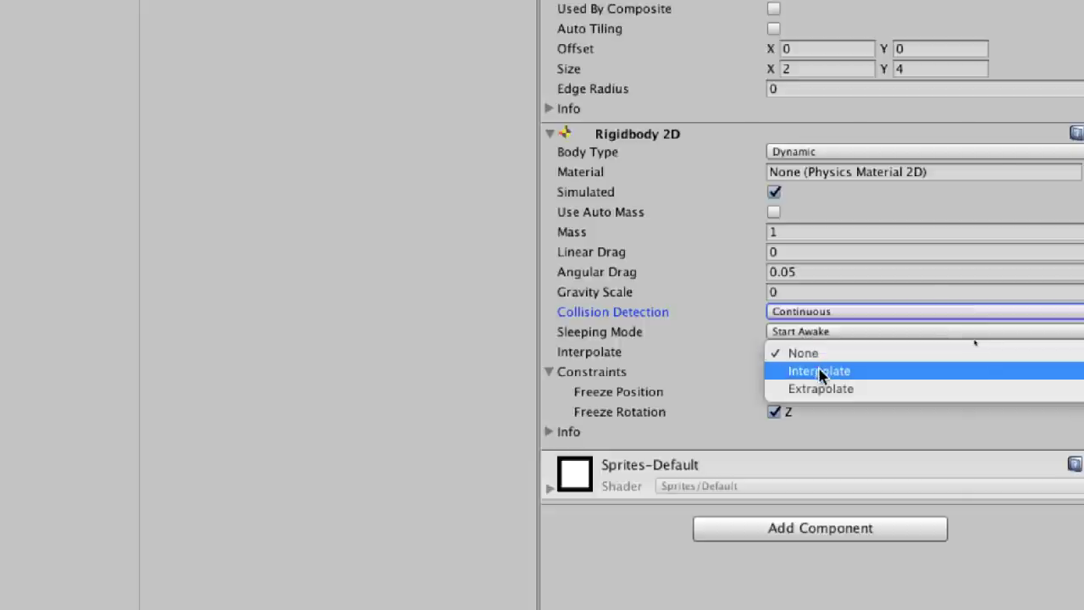
click(820, 371)
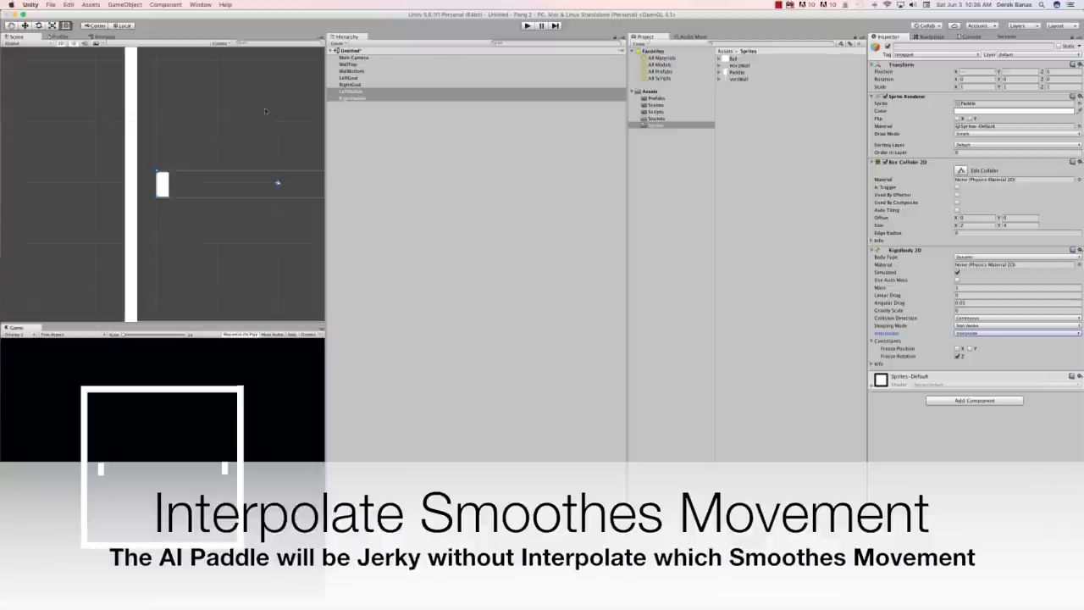
scroll(229, 131, down, 3)
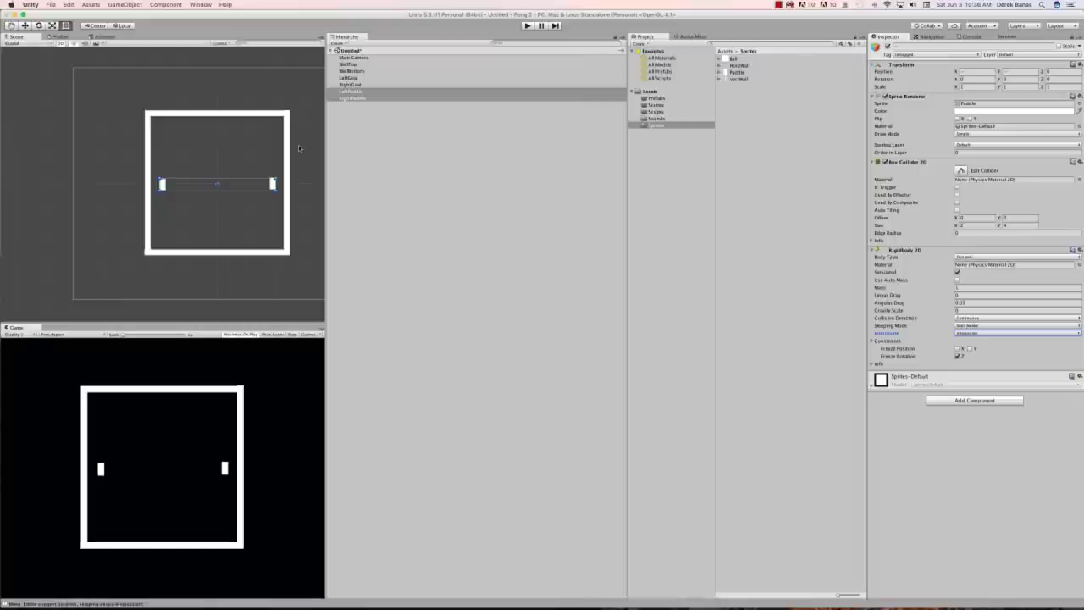
click(301, 183)
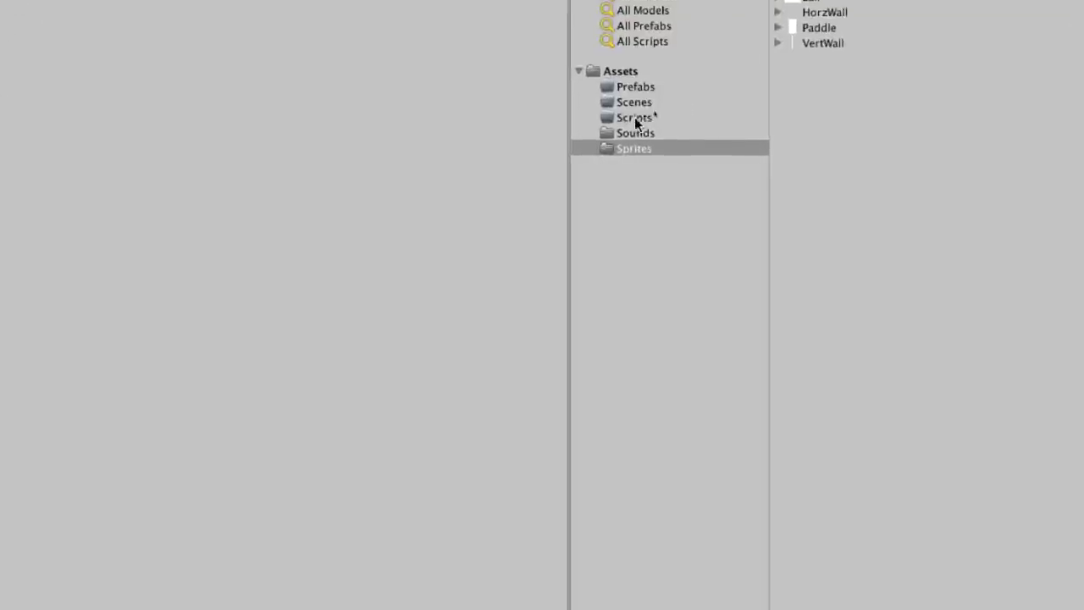
Step: Create a C# script named MovePaddle in the Scripts folder and open it in MonoDevelop
click(635, 119)
right_click(652, 124)
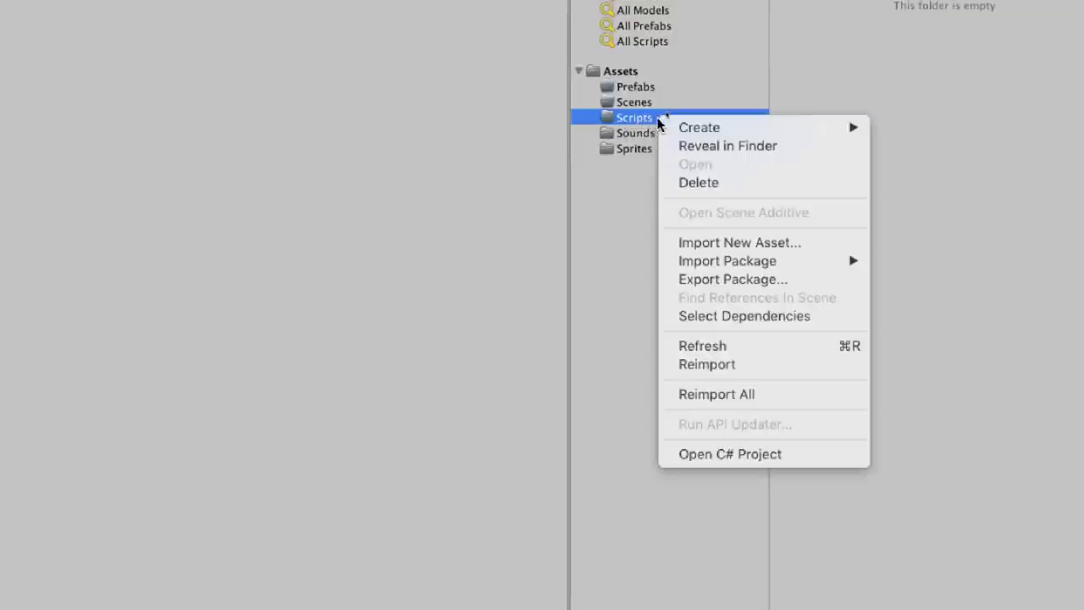
mouse_move(708, 127)
click(919, 158)
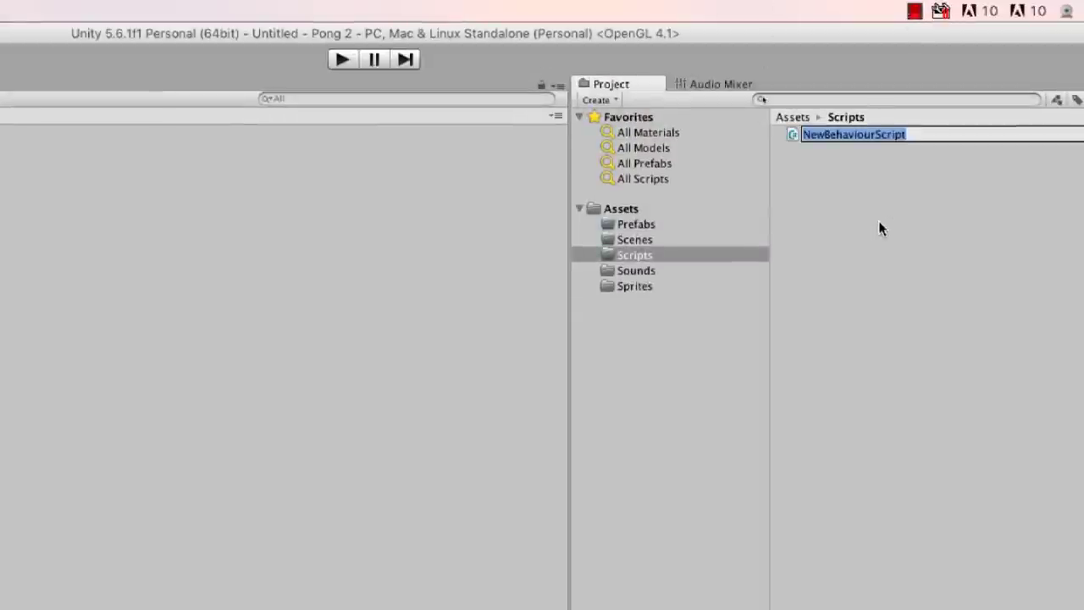
text(MovePaddle)
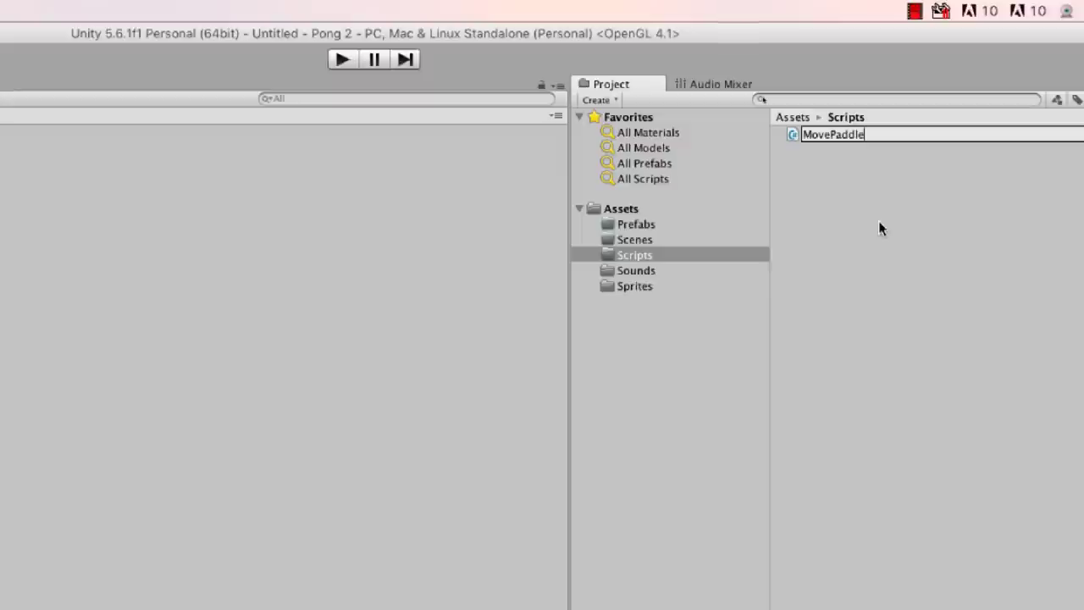
key(Return)
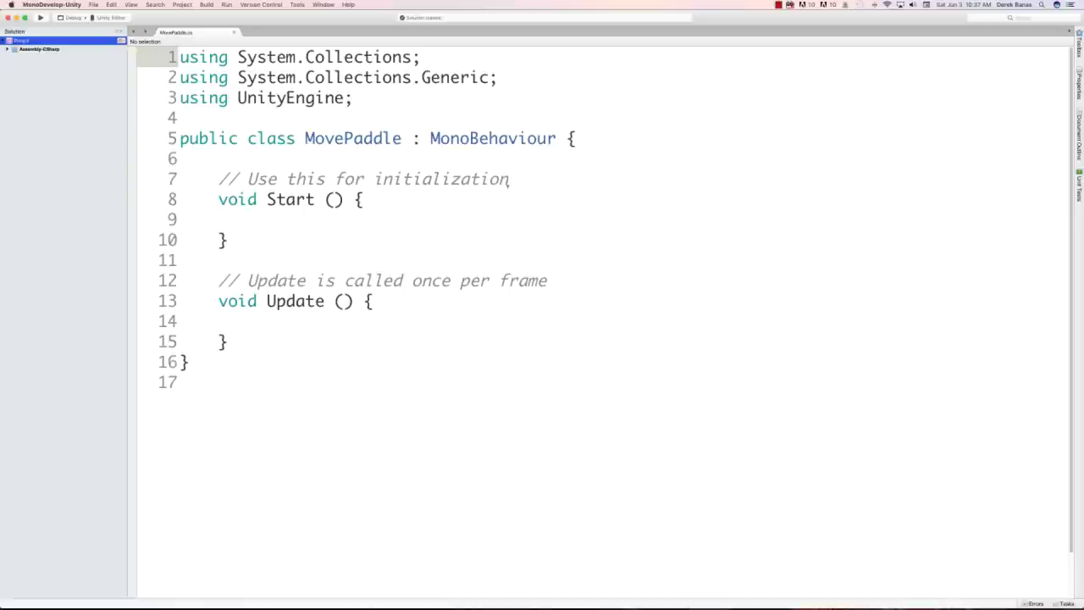
Step: Declare a public float variable speed with the value 30 at the start of the MovePaddle class
click(577, 138)
key(Return)
key(Return)
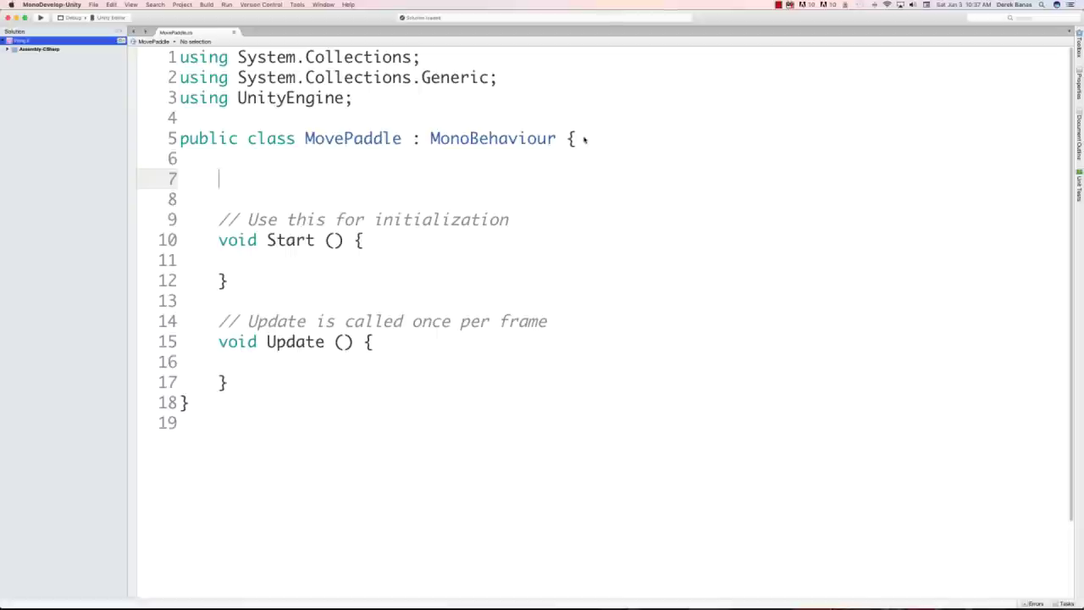
text(public)
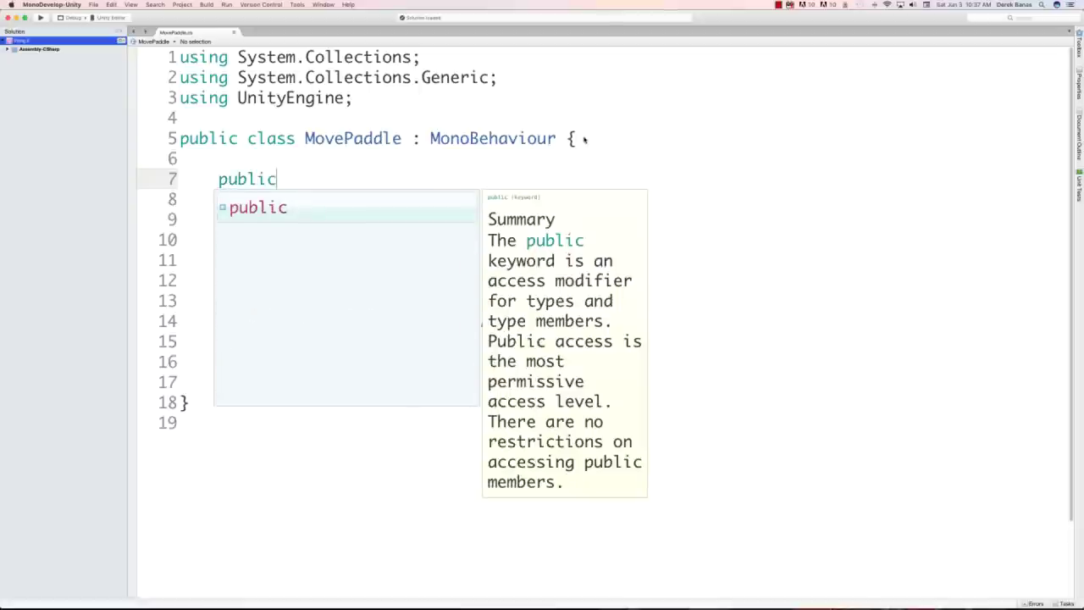
text( float )
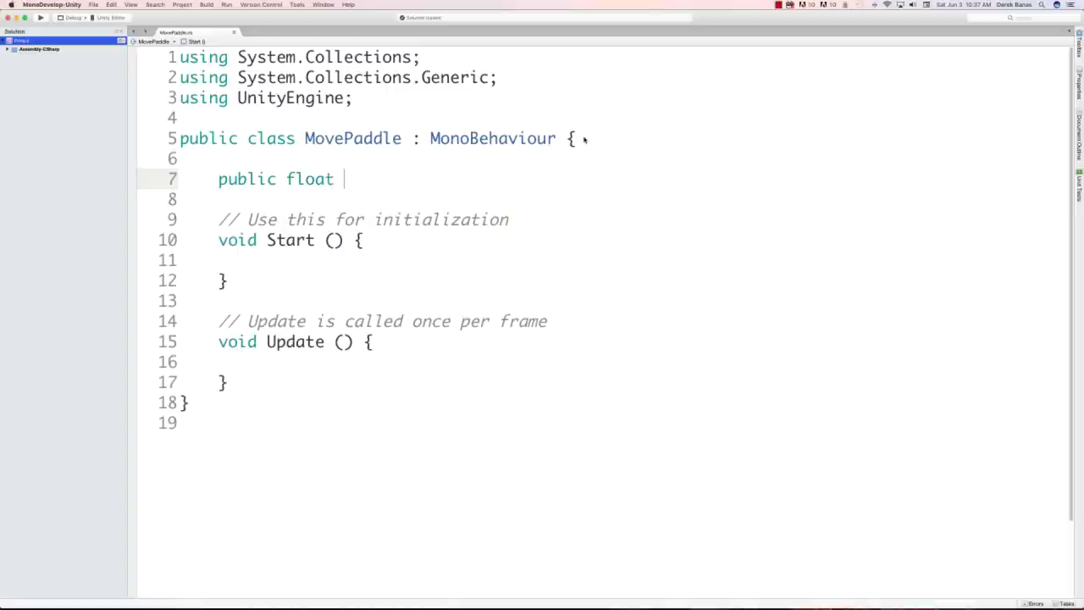
text(speed )
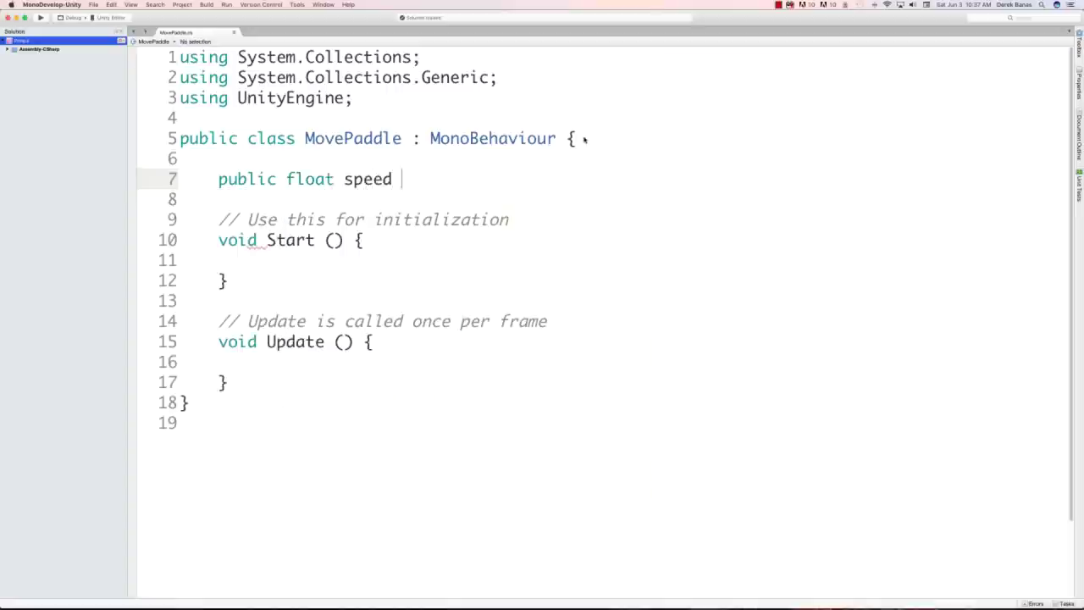
text(= 30)
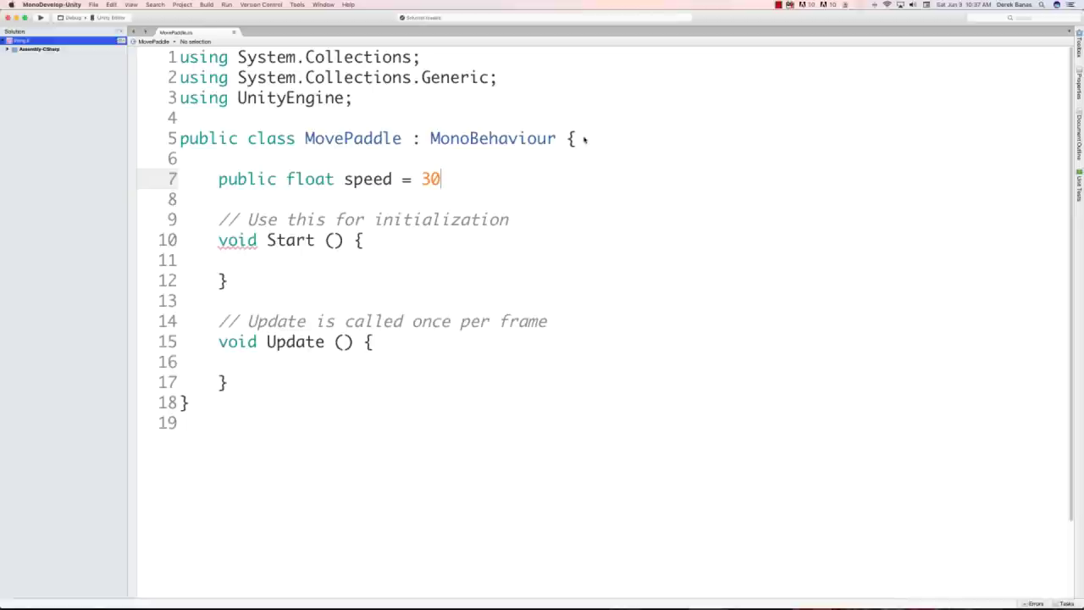
text(;)
key(Return)
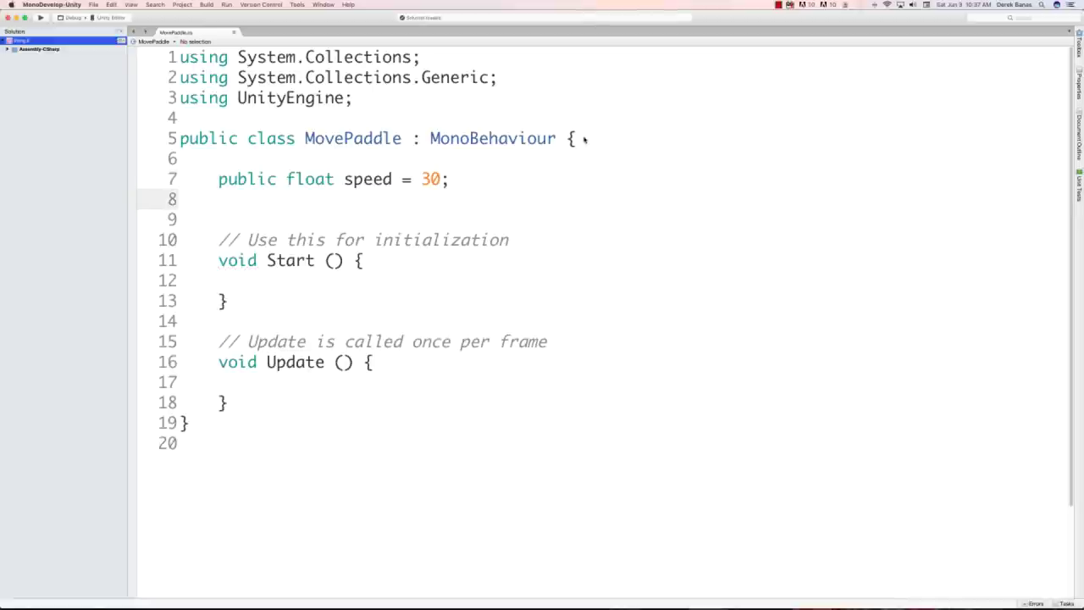
key(BackSpace)
key(BackSpace)
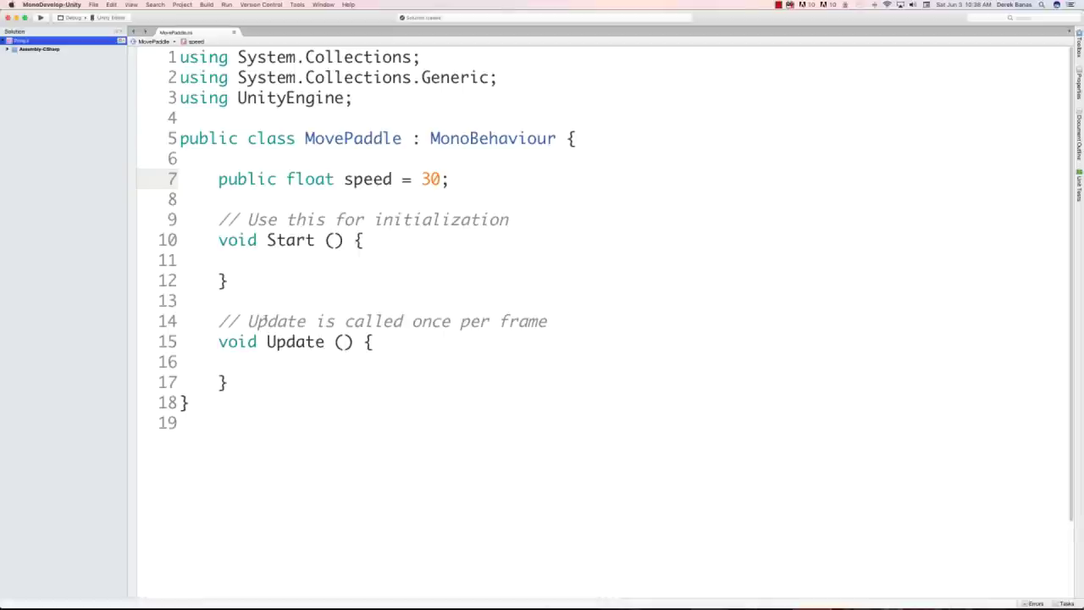
click(413, 195)
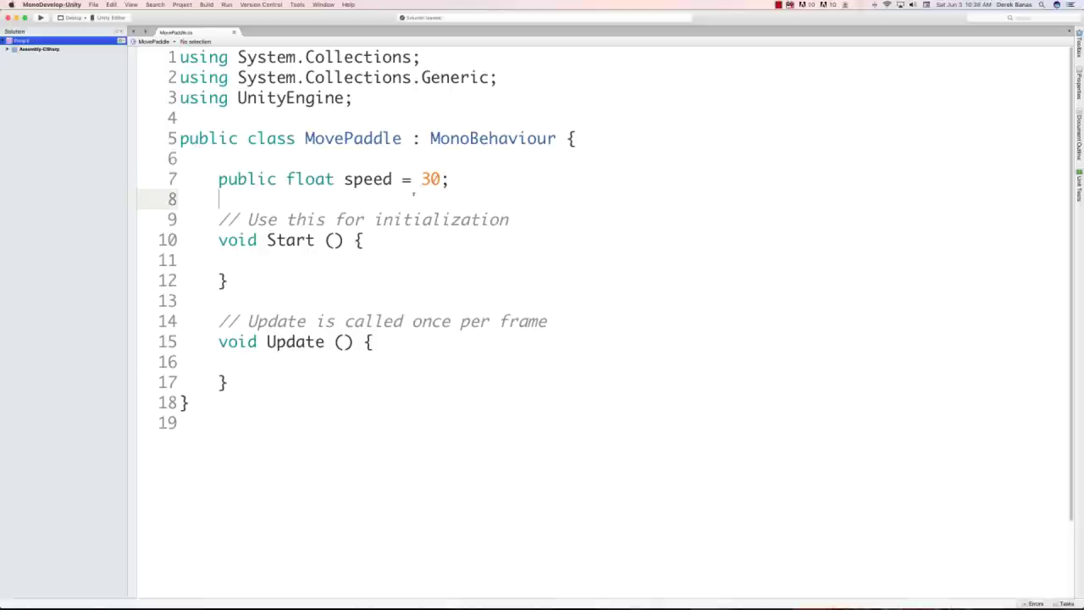
Step: Add an empty void FixedUpdate() method below the speed variable in the MovePaddle class
key(Return)
key(Return)
key(Up)
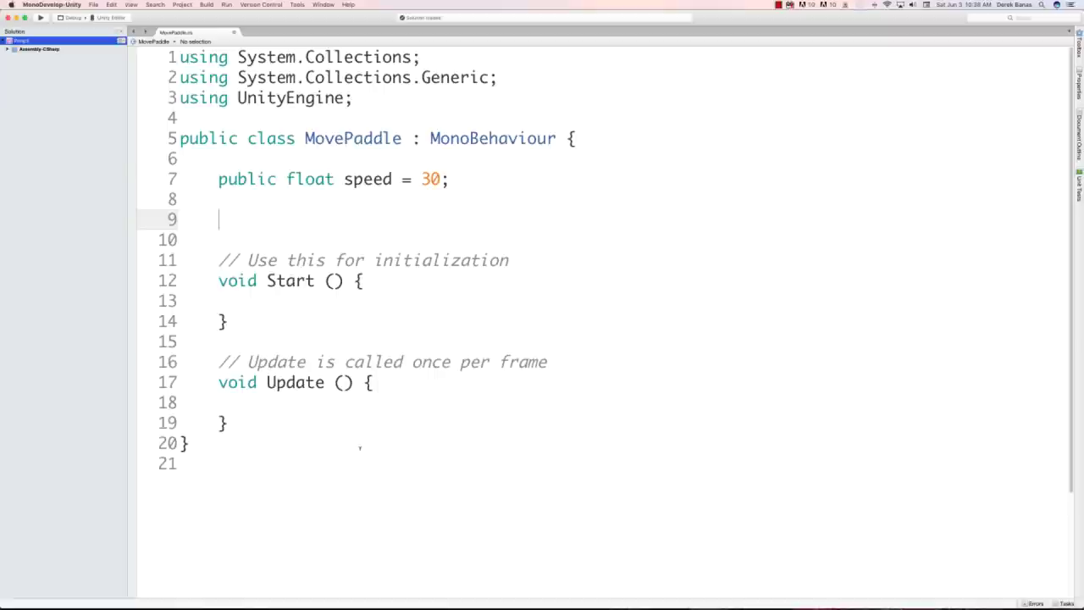
text(void FixedU)
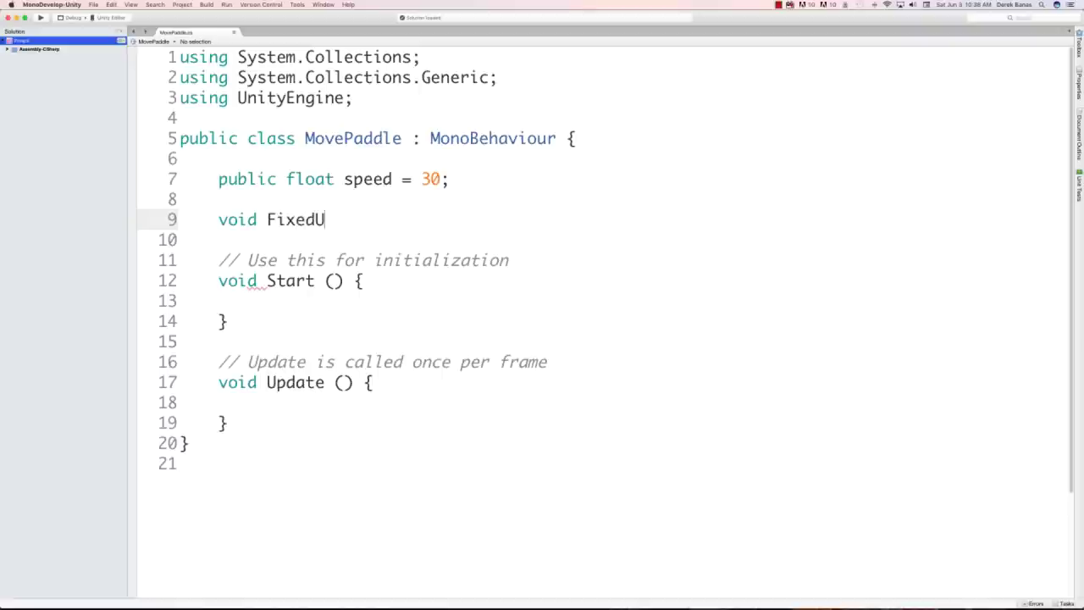
text(pdate(){)
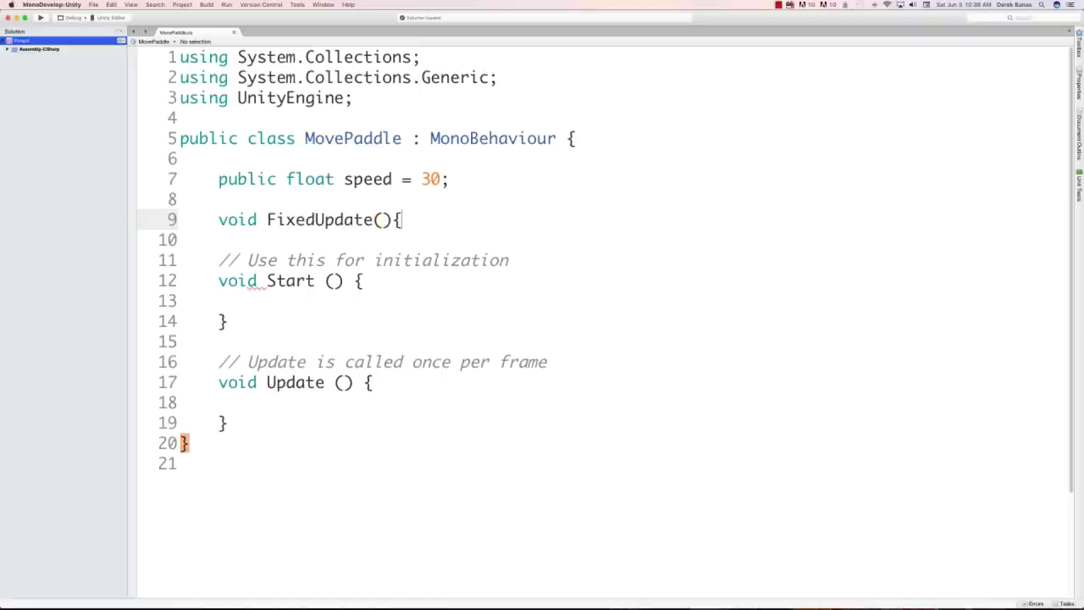
key(Return)
key(Return)
text(})
key(Up)
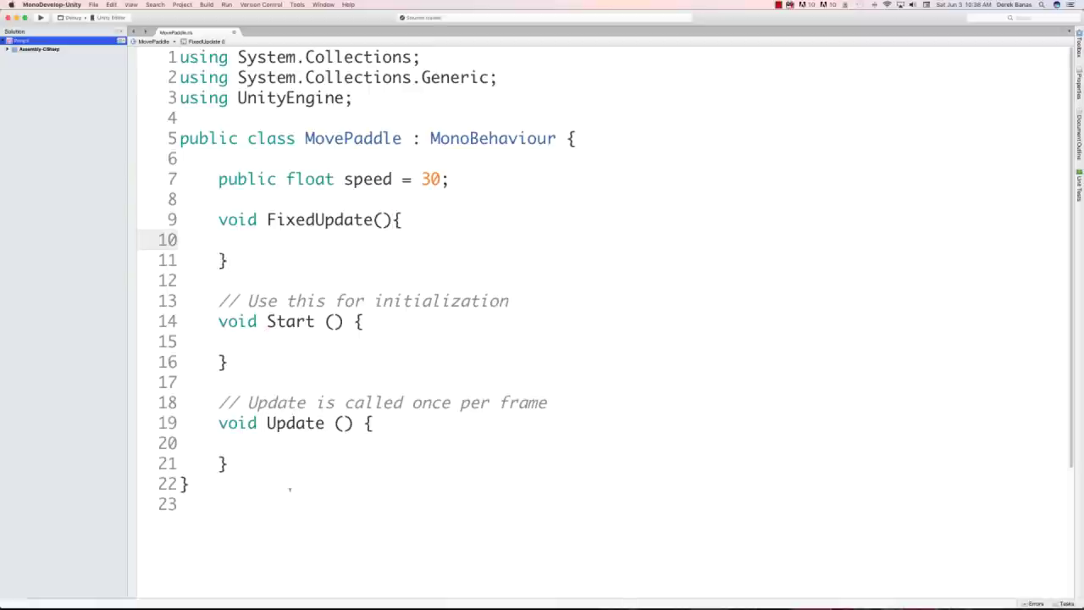
Step: Inside FixedUpdate, declare a float vertPress assigned from Input.GetAxisRaw ("Vertical")
key(Return)
key(Return)
key(Up)
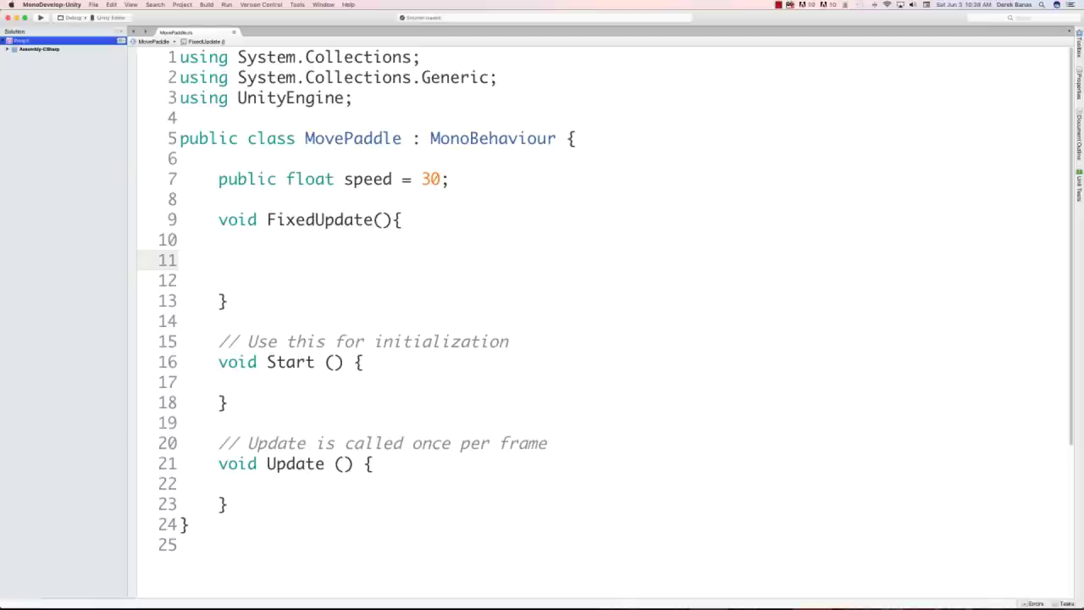
text(float)
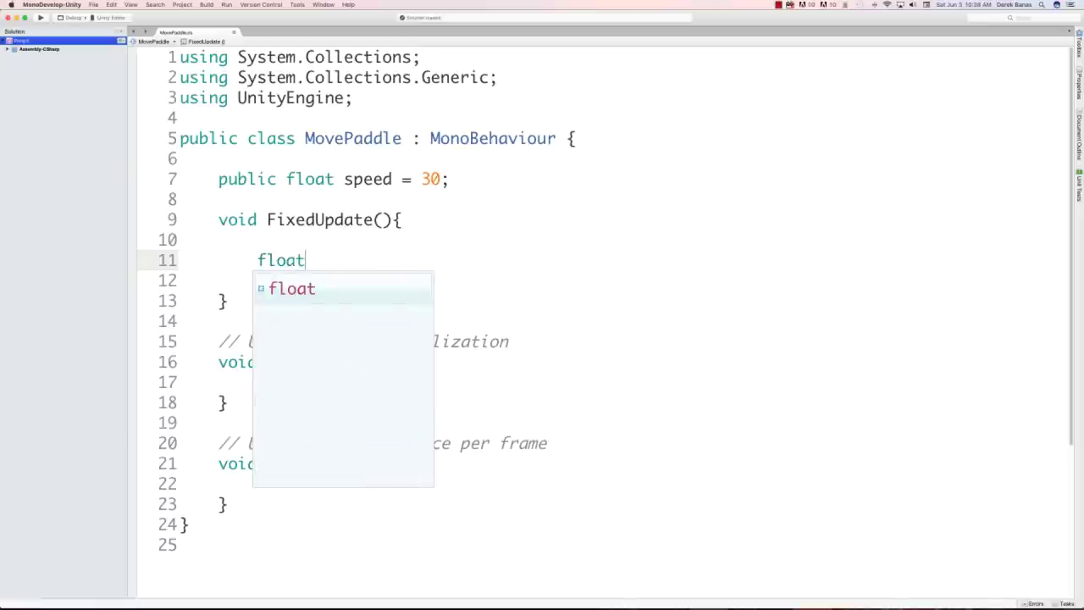
text( vertPress)
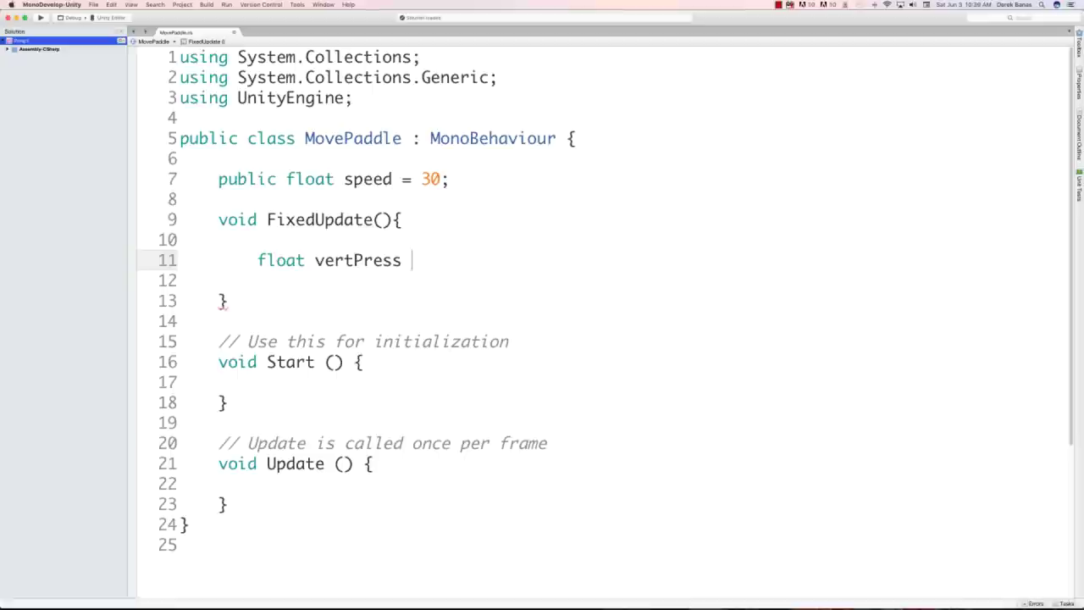
text(= Input.)
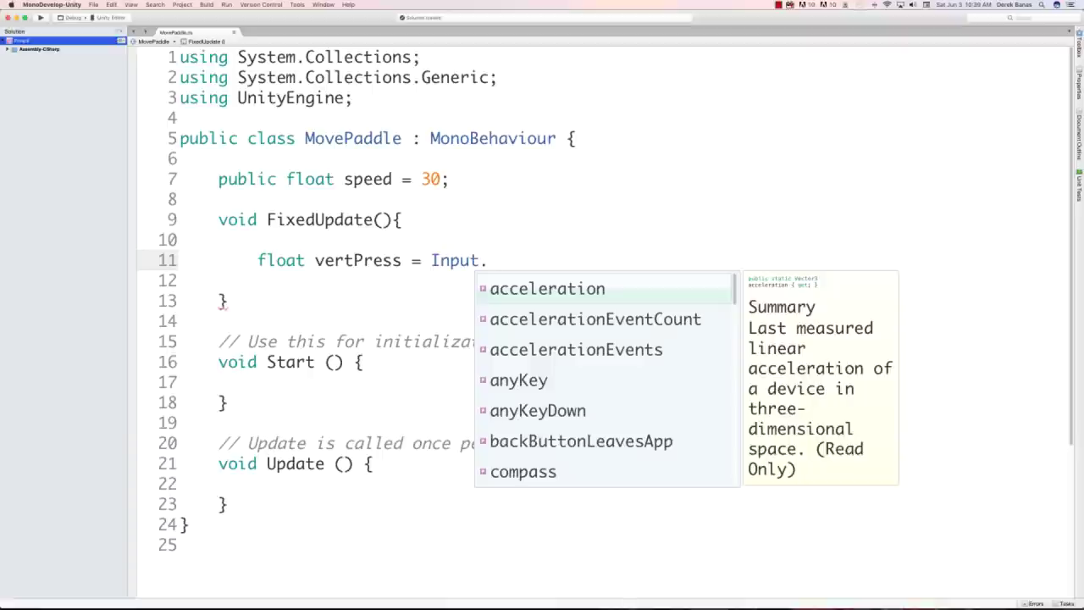
text(Ge)
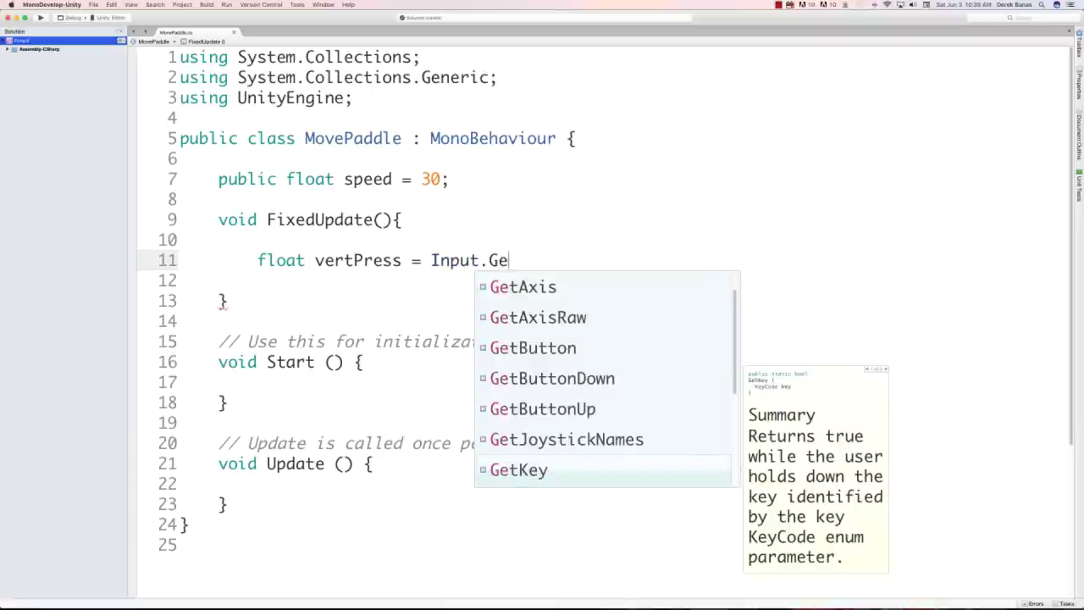
text(tAxisR)
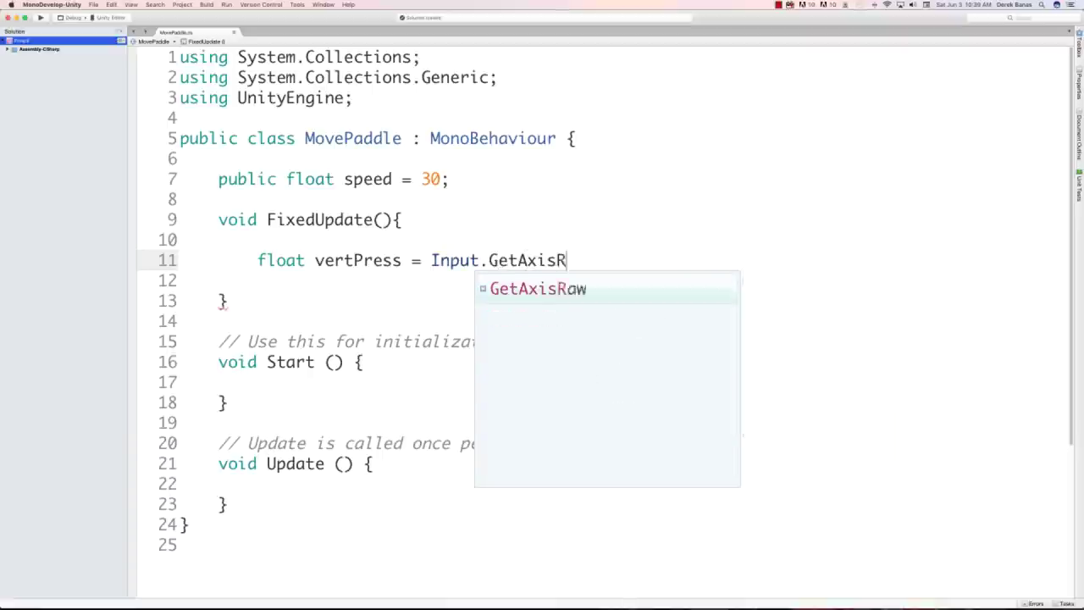
text(aw (")
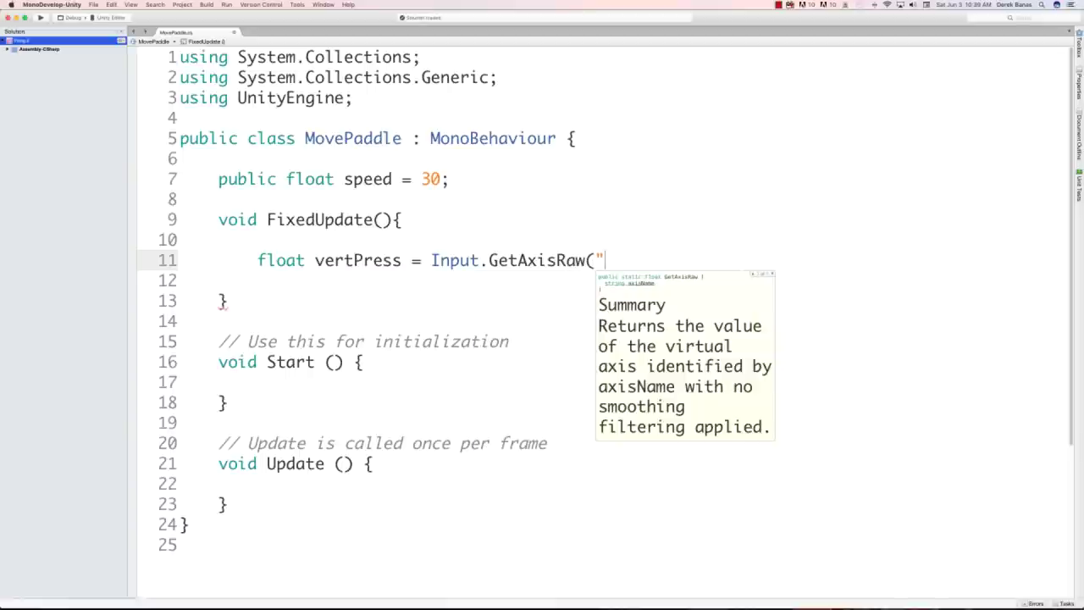
text(Vertical"))
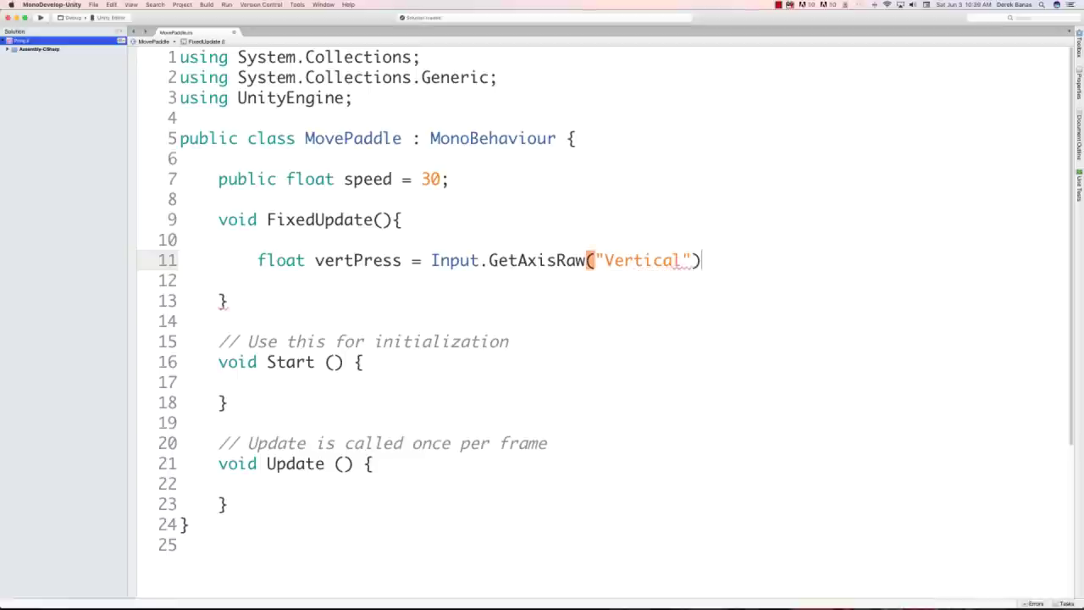
text(;)
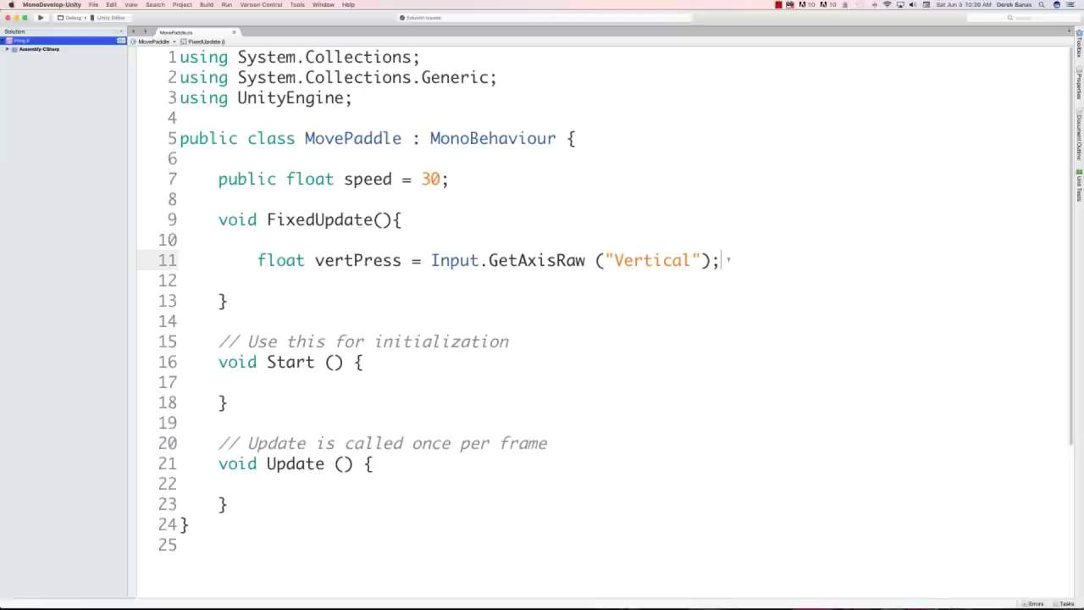
Step: Begin a statement below vertPress that accesses the paddle's velocity with GetComponent<Rigidbody2D>().velocity
key(Return)
key(Return)
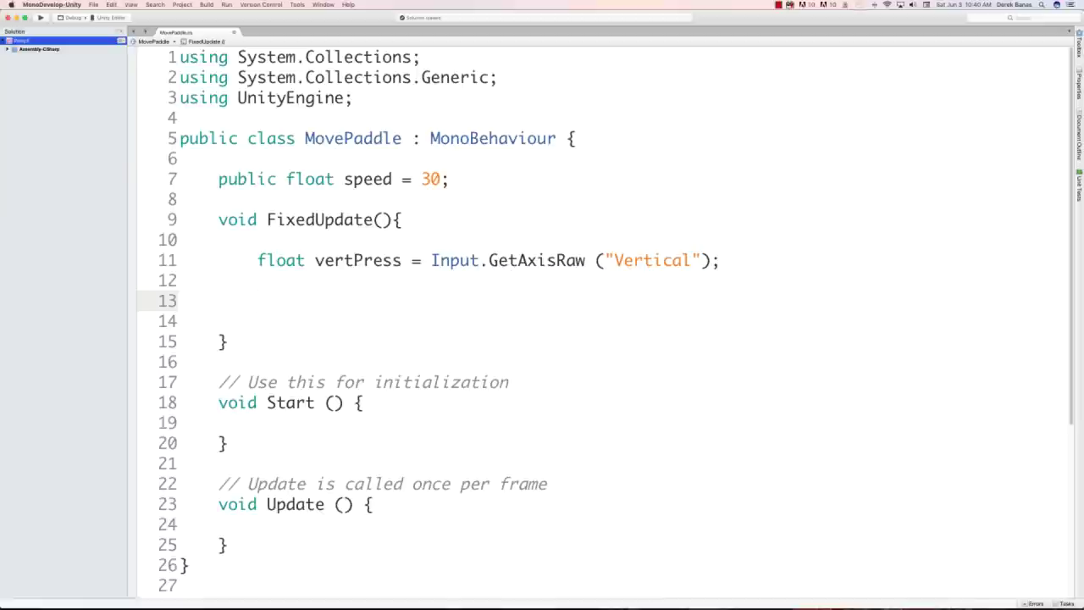
text(Get)
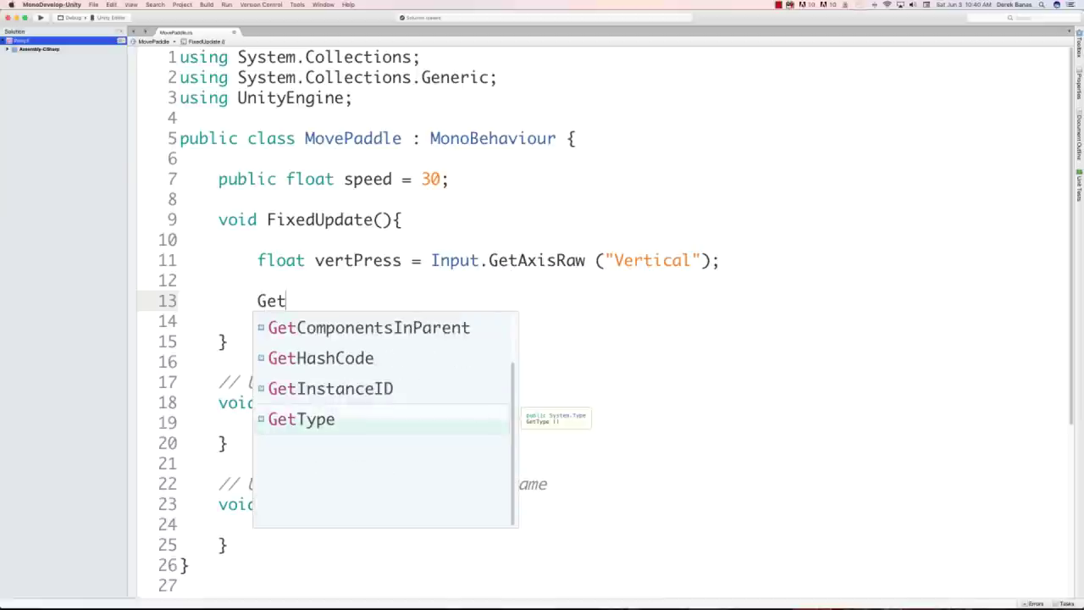
text(C)
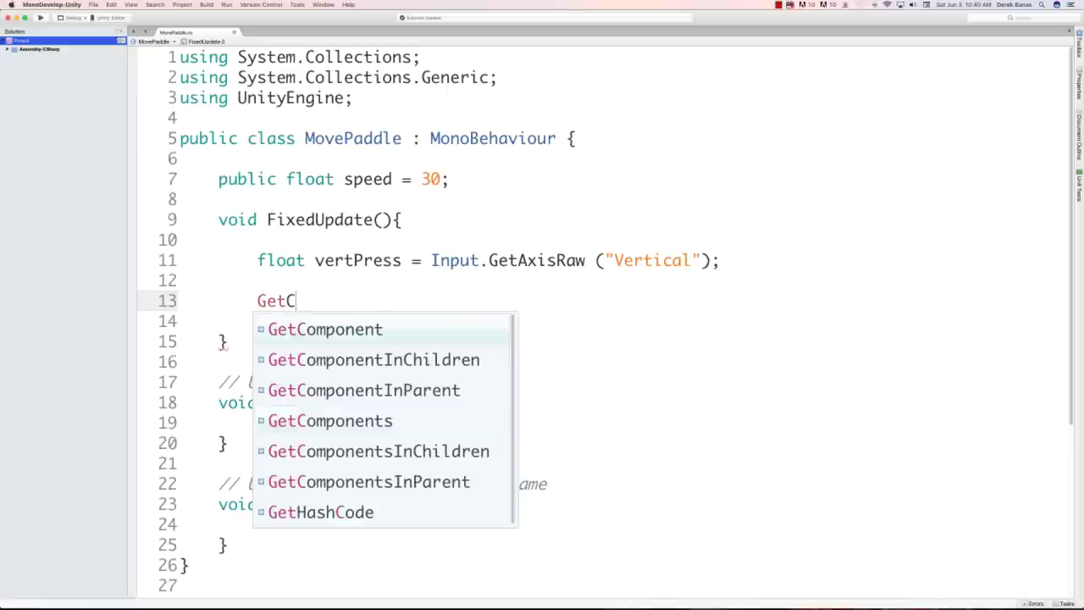
key(Return)
text(<Rig)
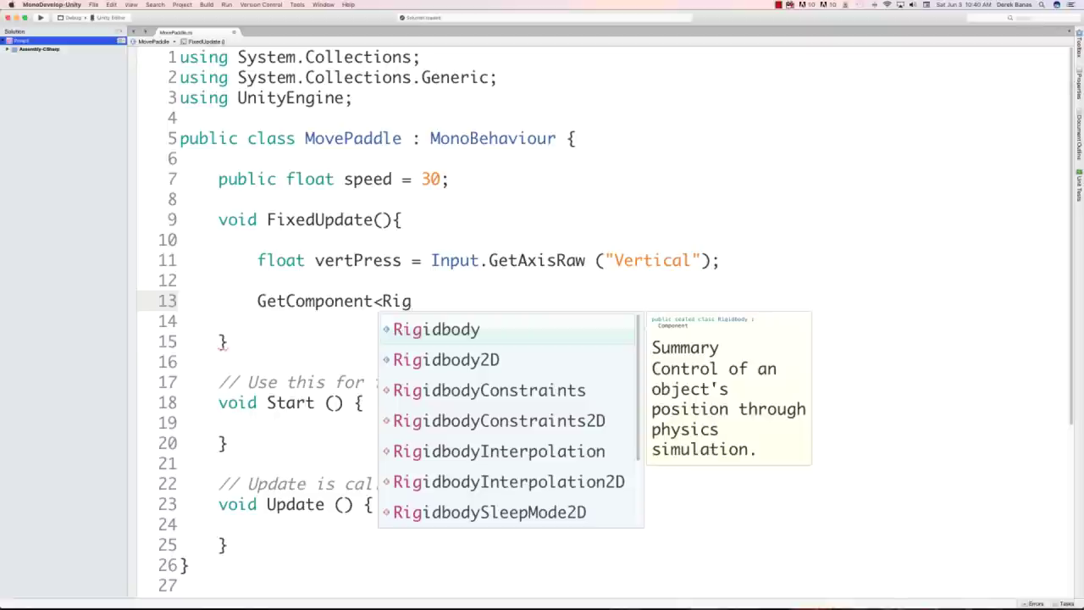
key(Down)
key(Return)
text(>)
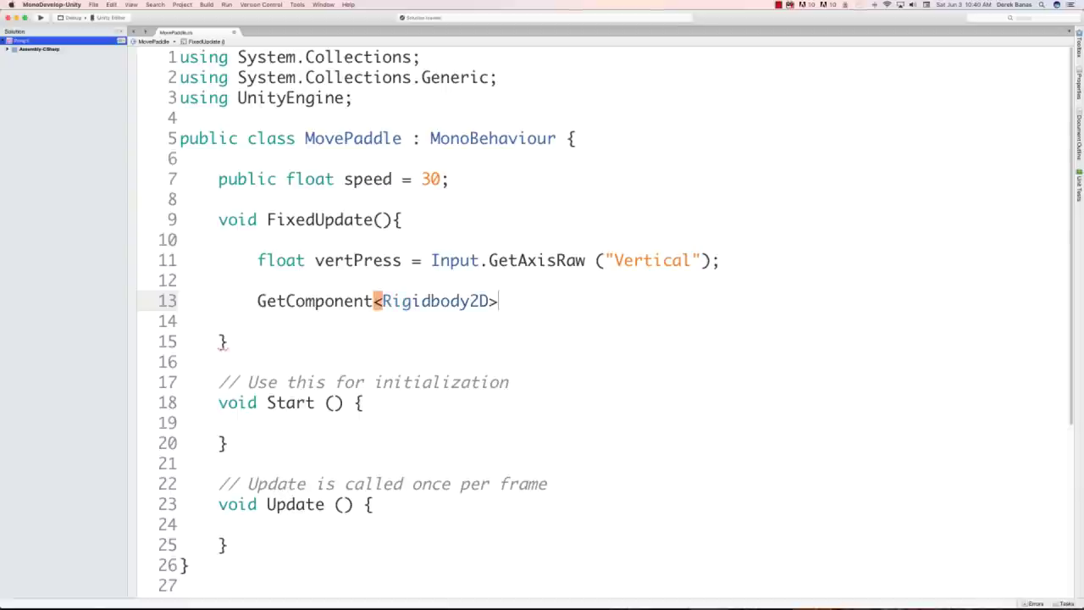
text(().velo)
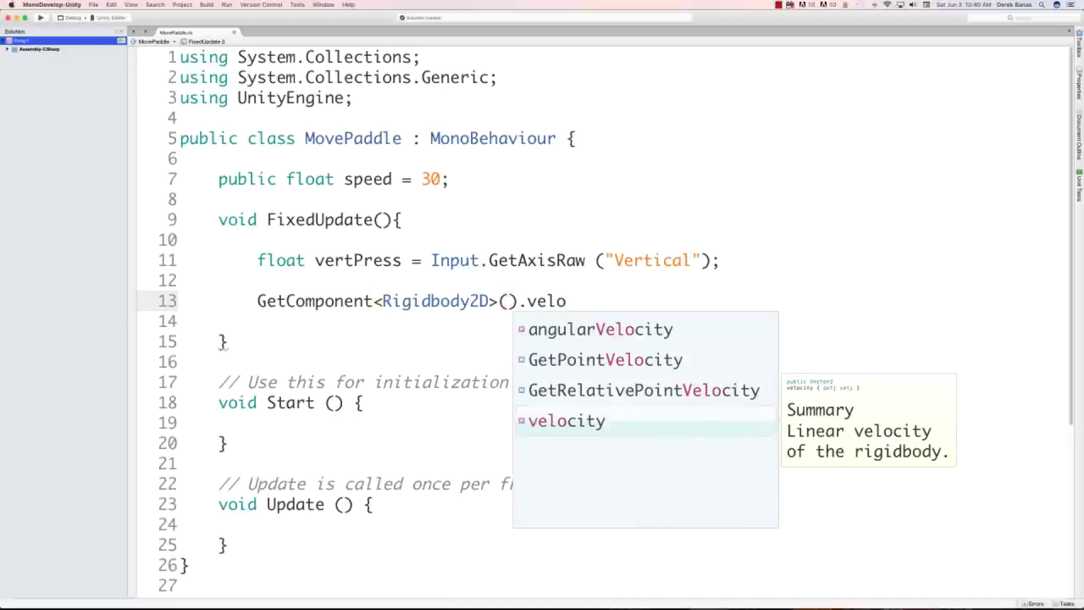
key(Return)
Step: Complete the velocity statement by assigning it new Vector2(0, vertPress) * speed
text(= ne)
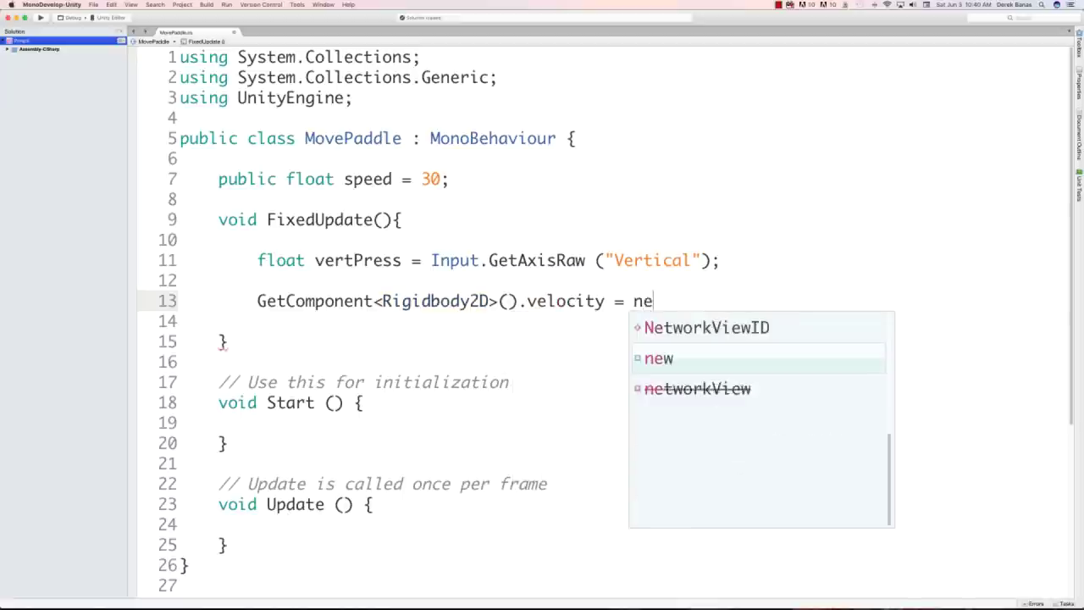
text(w)
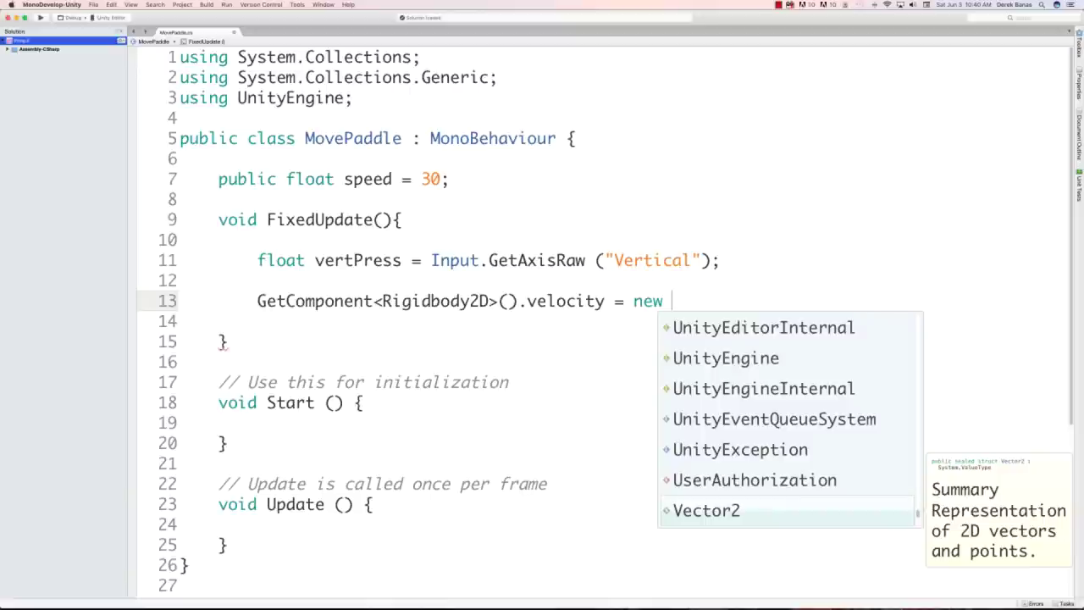
text(Ve)
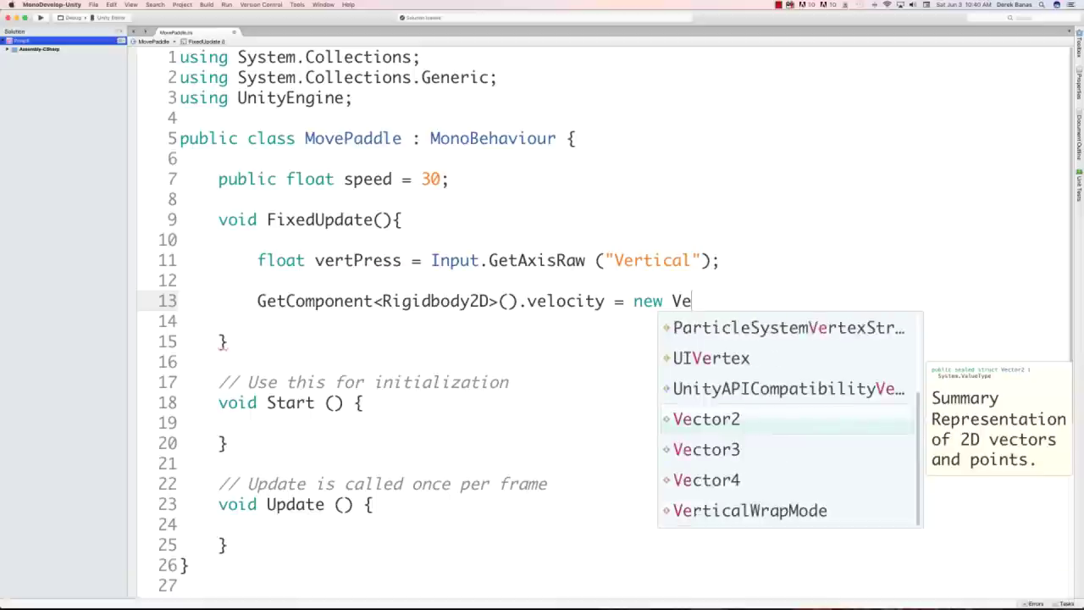
text(ctor2()
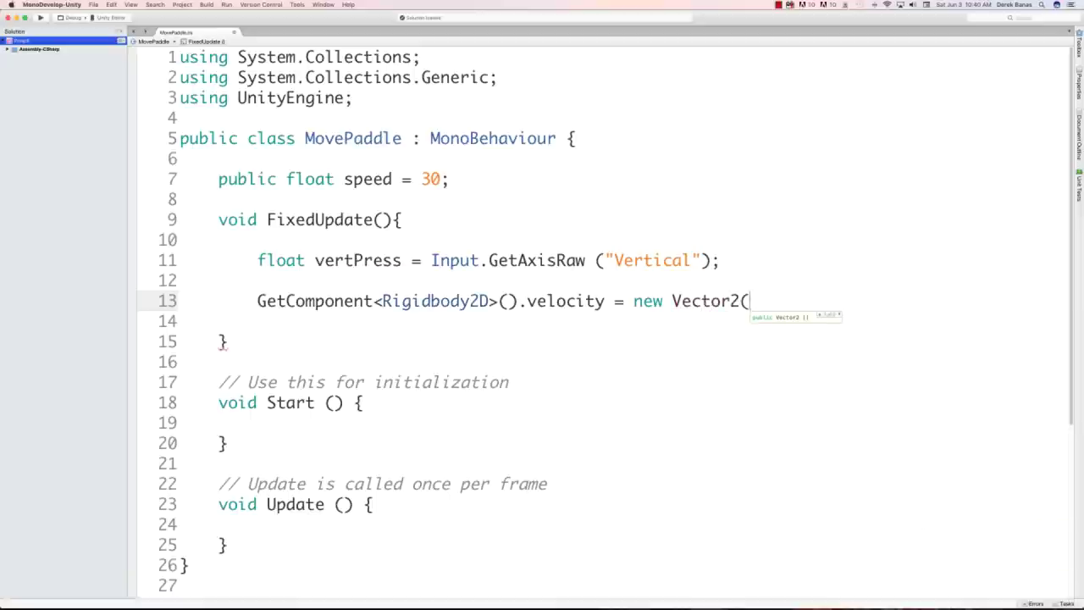
text(0, )
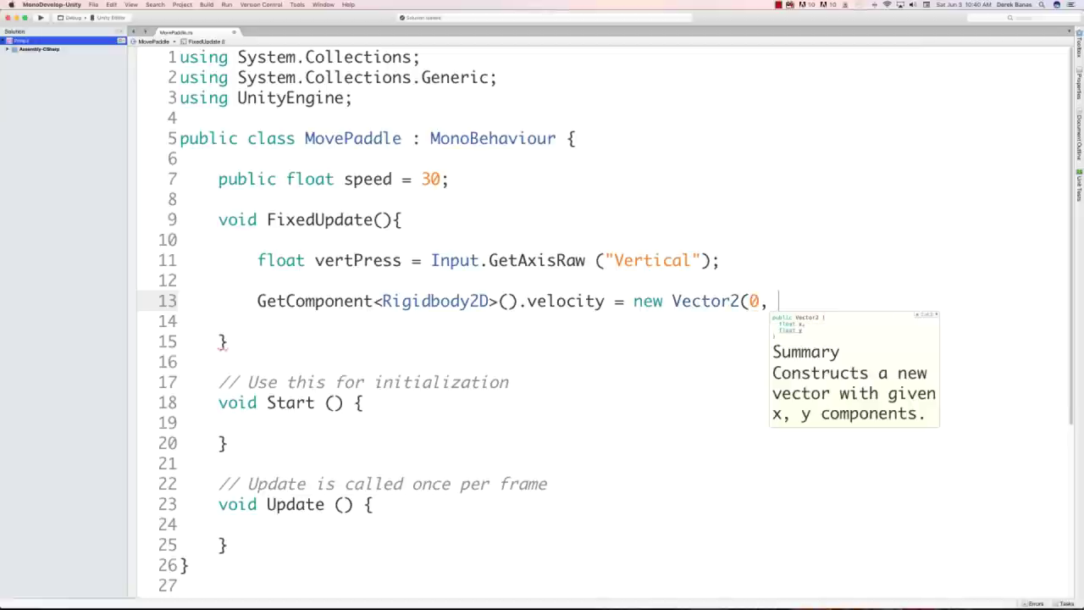
text(vertPress)
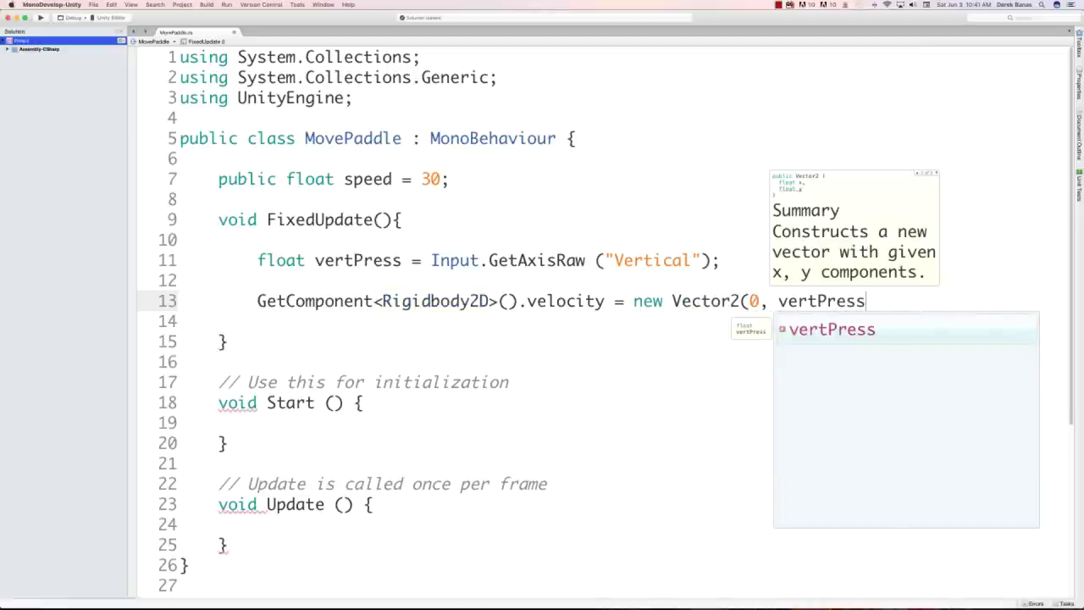
key(Escape)
text() )
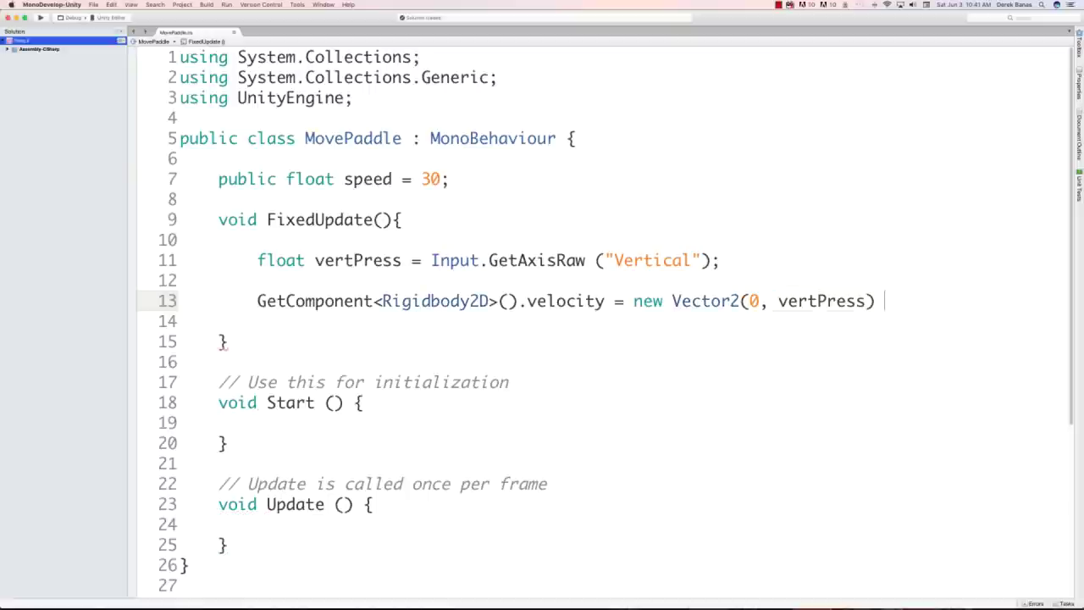
text(* sp)
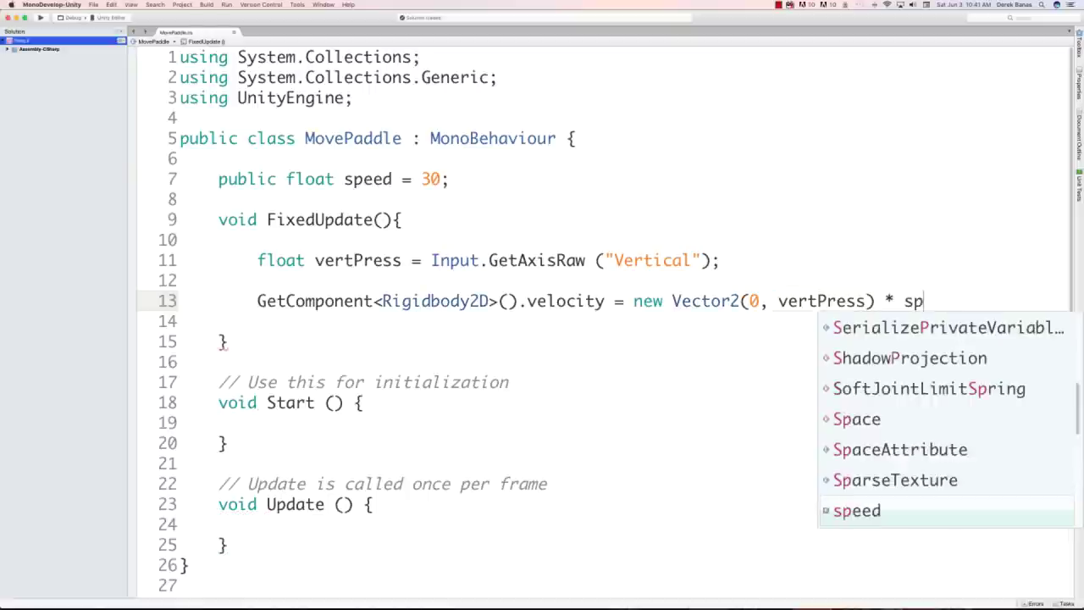
text(eed)
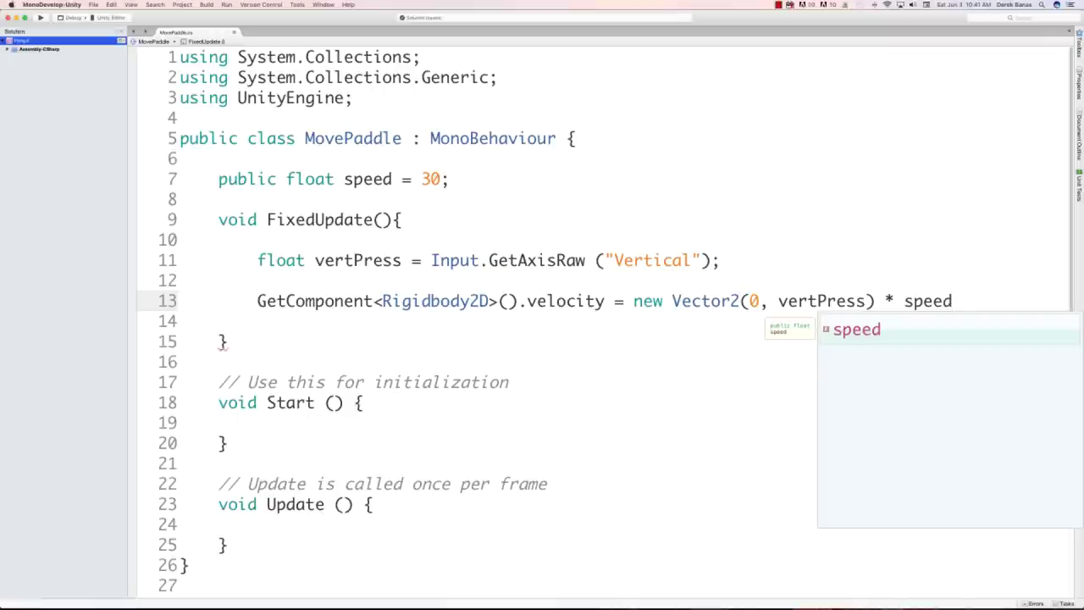
text(;)
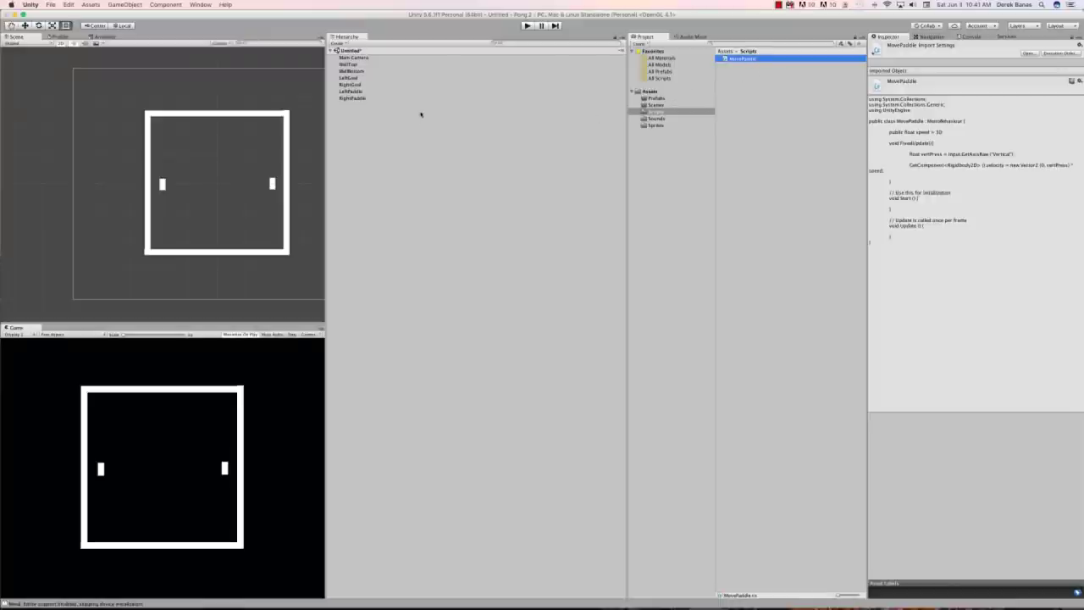
Step: Switch to Unity and attach the MovePaddle script to LeftPaddle as a component
click(350, 92)
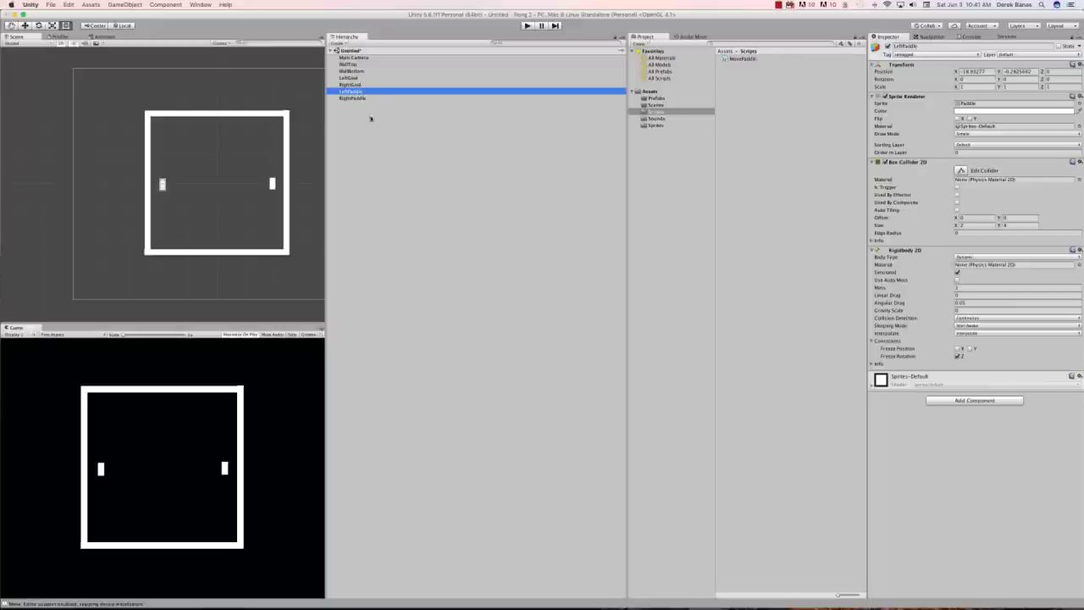
drag(741, 59, 974, 441)
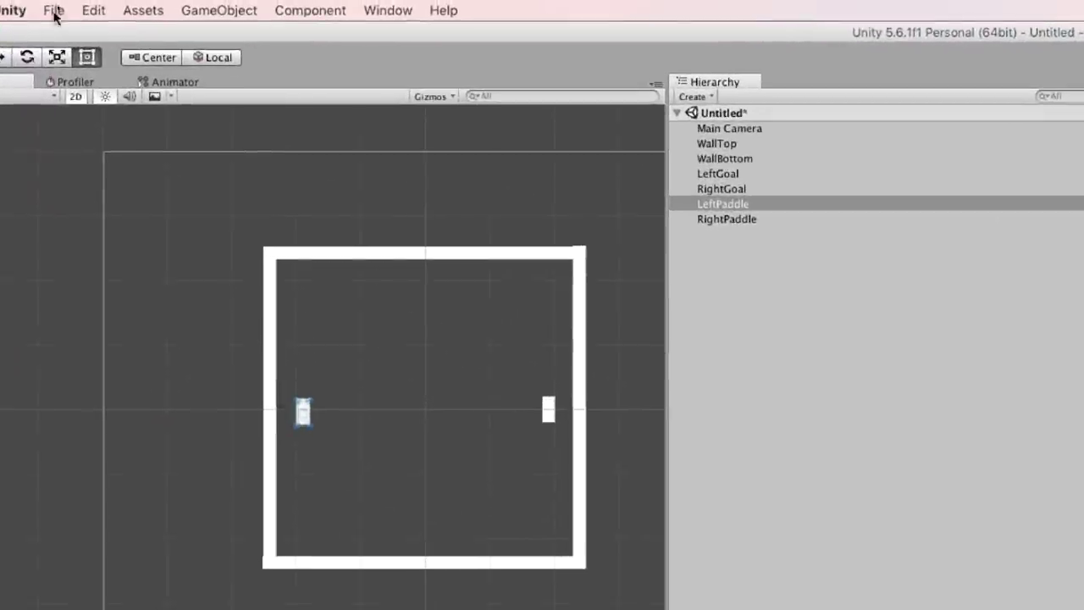
Step: Open the project's Input settings and expand the Axes list in the InputManager
click(94, 10)
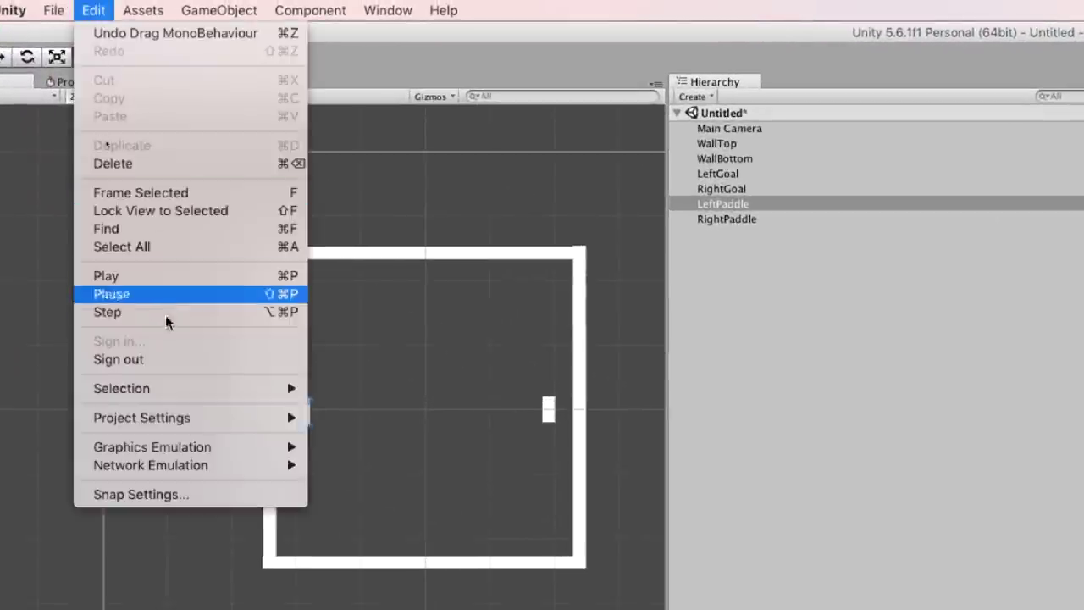
mouse_move(160, 421)
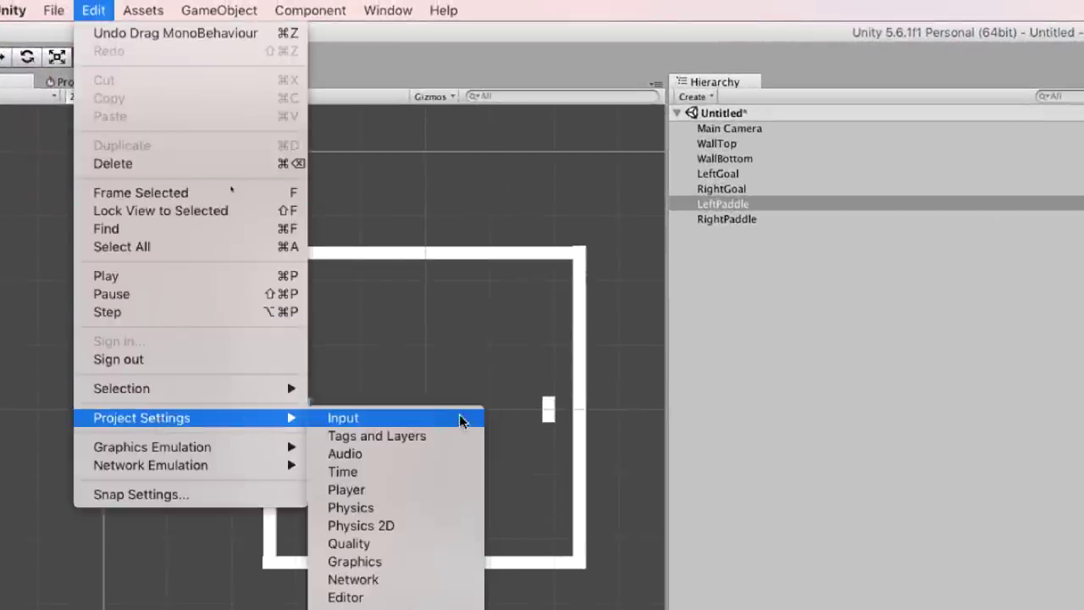
click(364, 421)
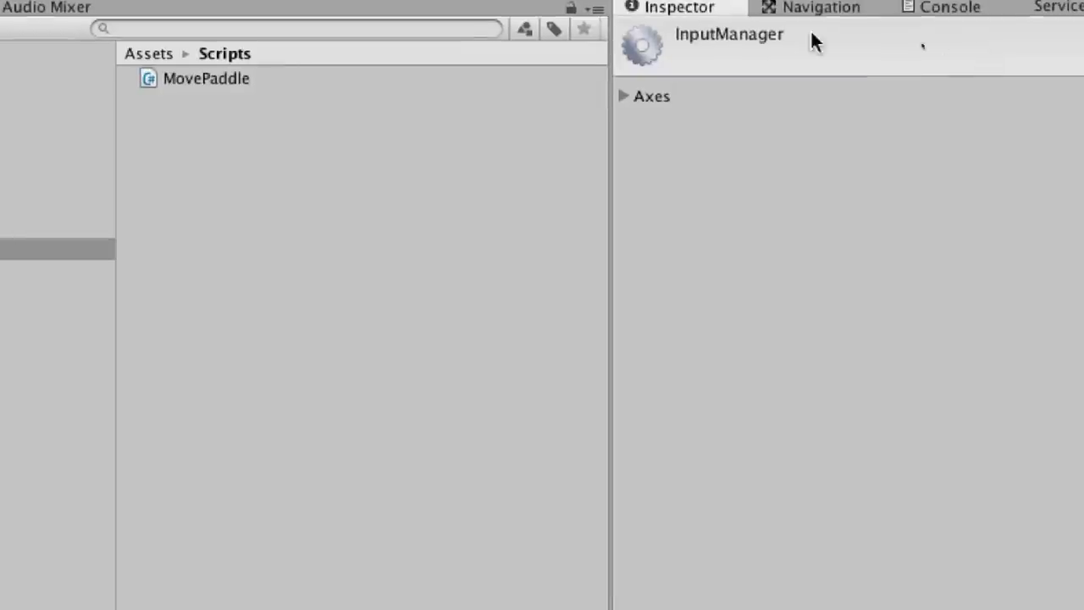
click(624, 96)
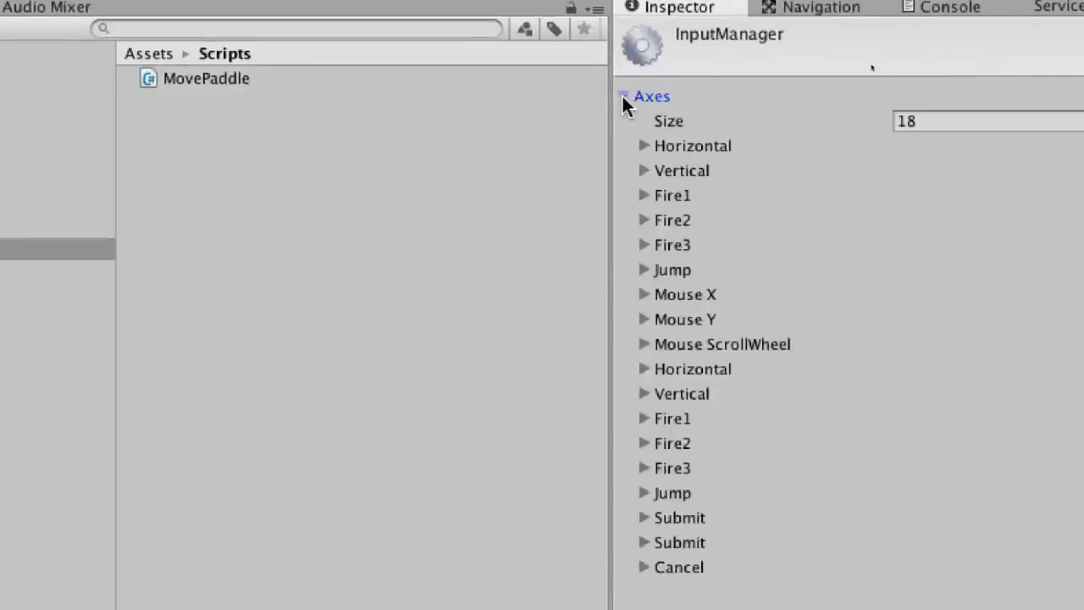
Step: Examine the button assignments of the first Vertical input axis, collapse it, and inspect the LeftPaddle object's components
click(643, 170)
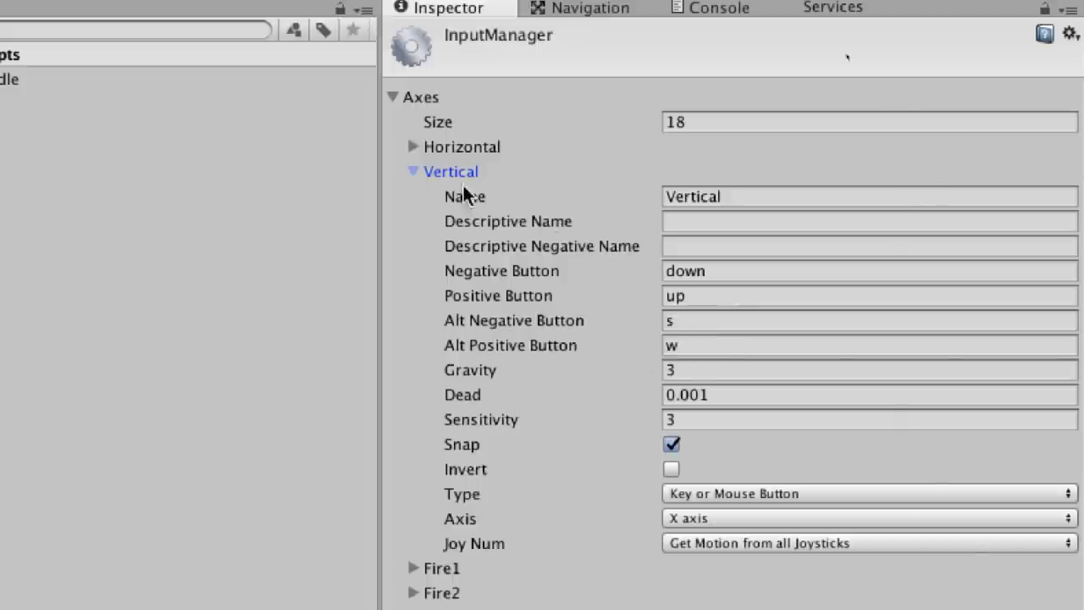
click(414, 170)
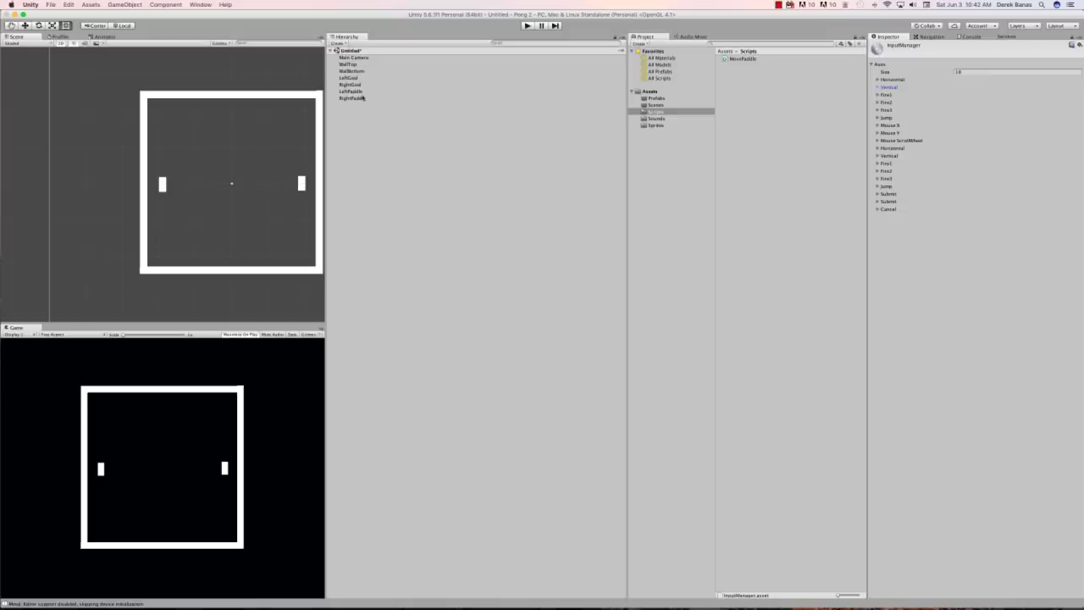
click(350, 90)
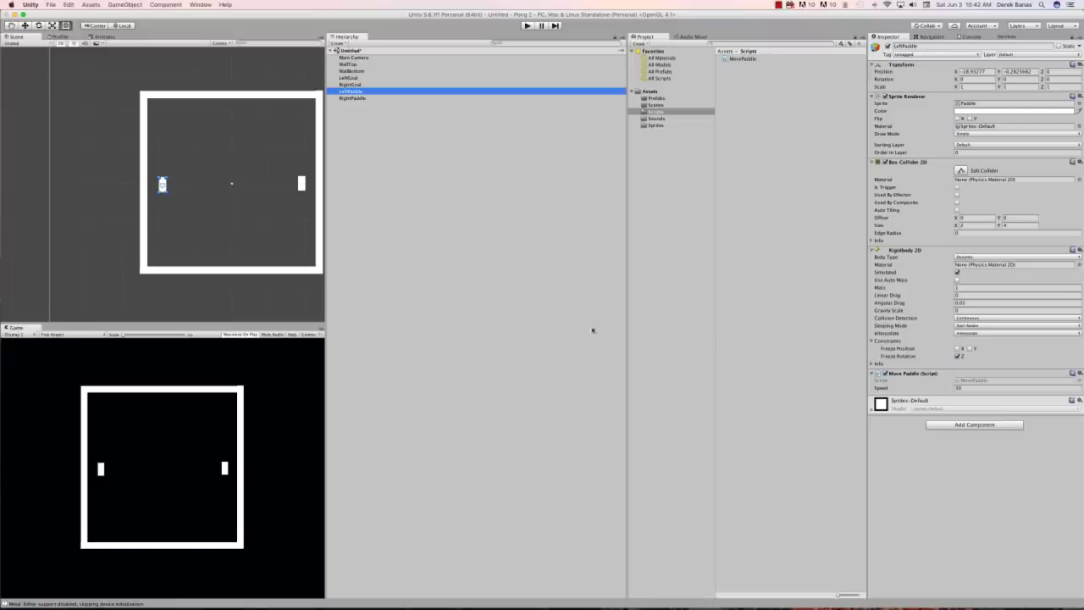
Step: Save the scene as main_scene in the project's Scenes folder and show that folder's contents
key(super+s)
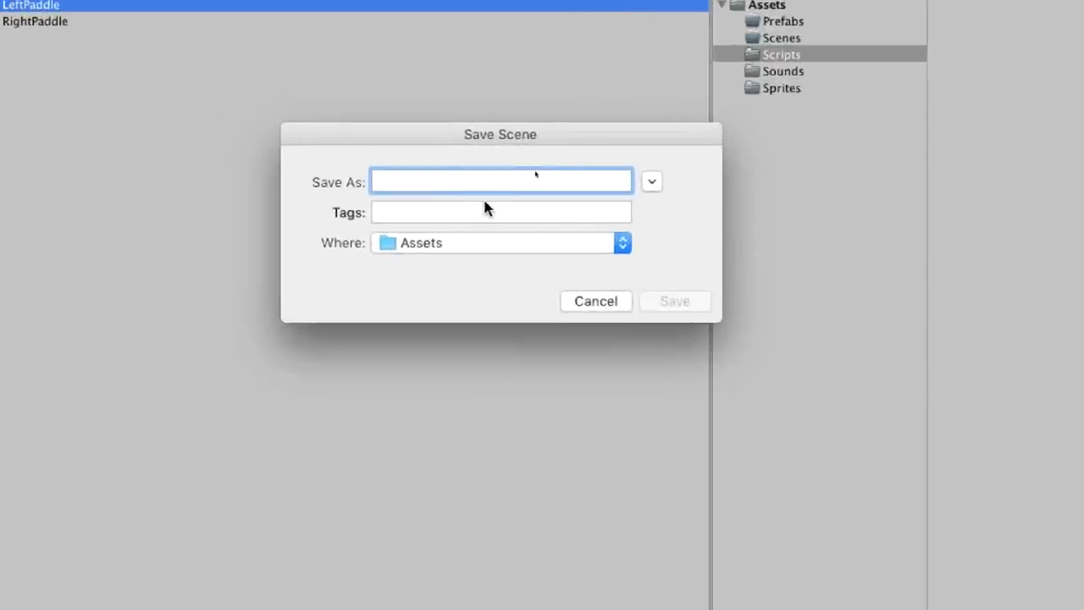
text(main_scene)
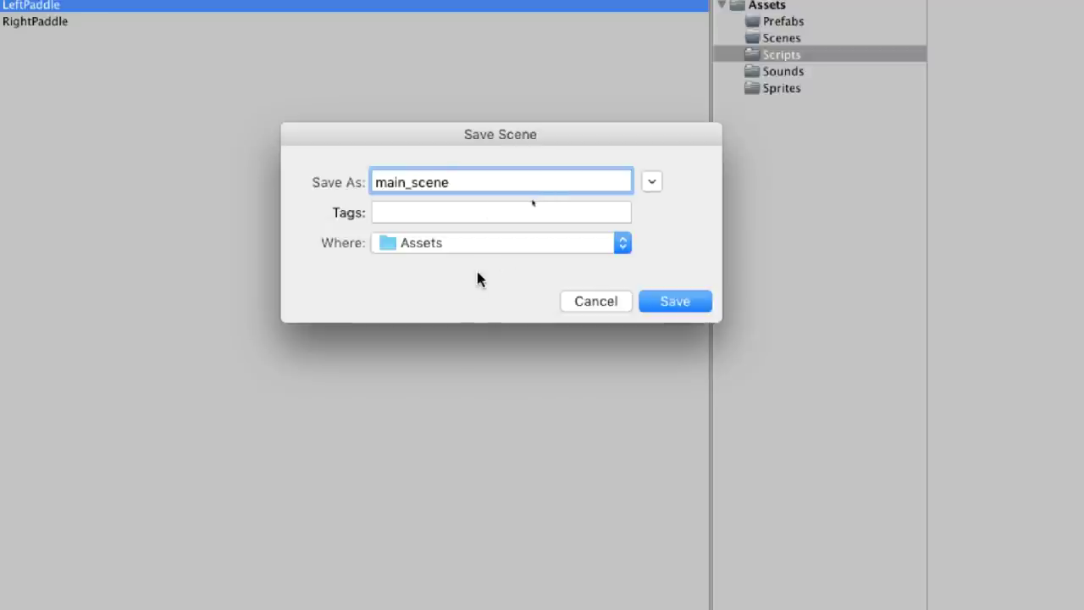
click(651, 181)
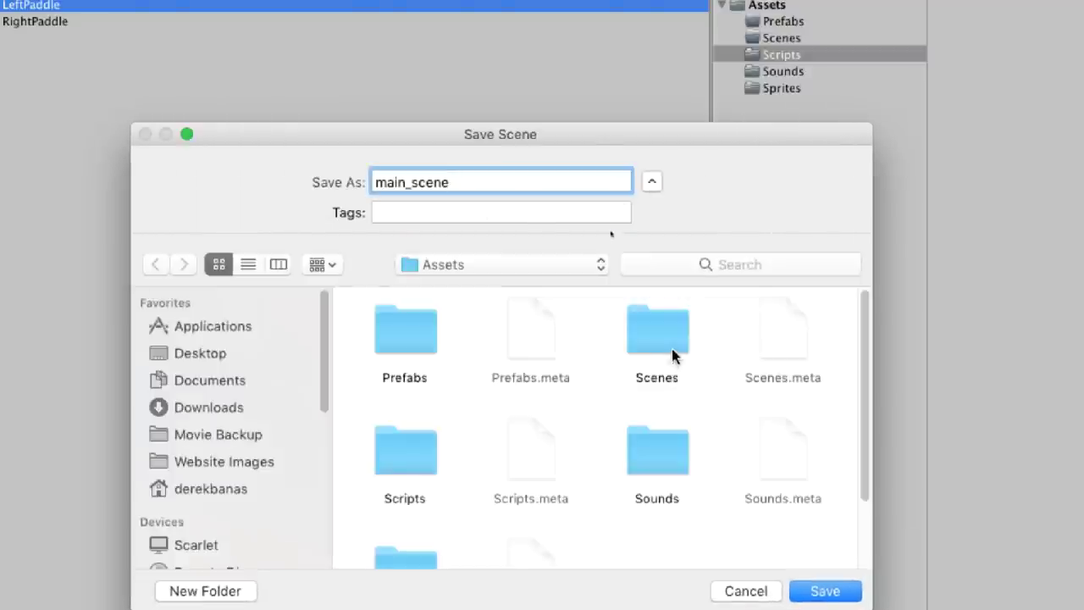
double_click(663, 340)
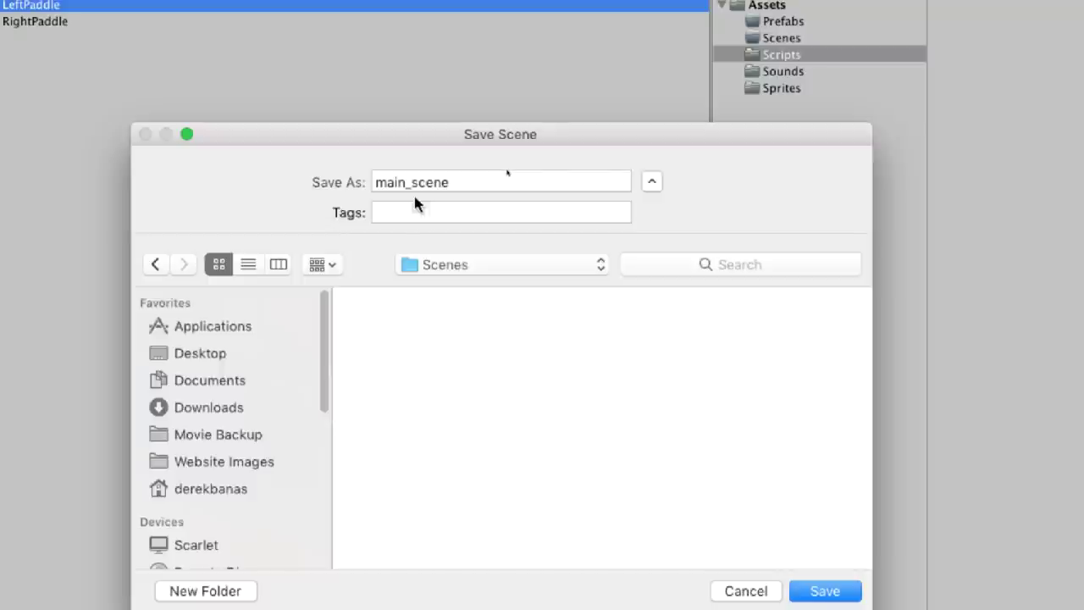
click(826, 590)
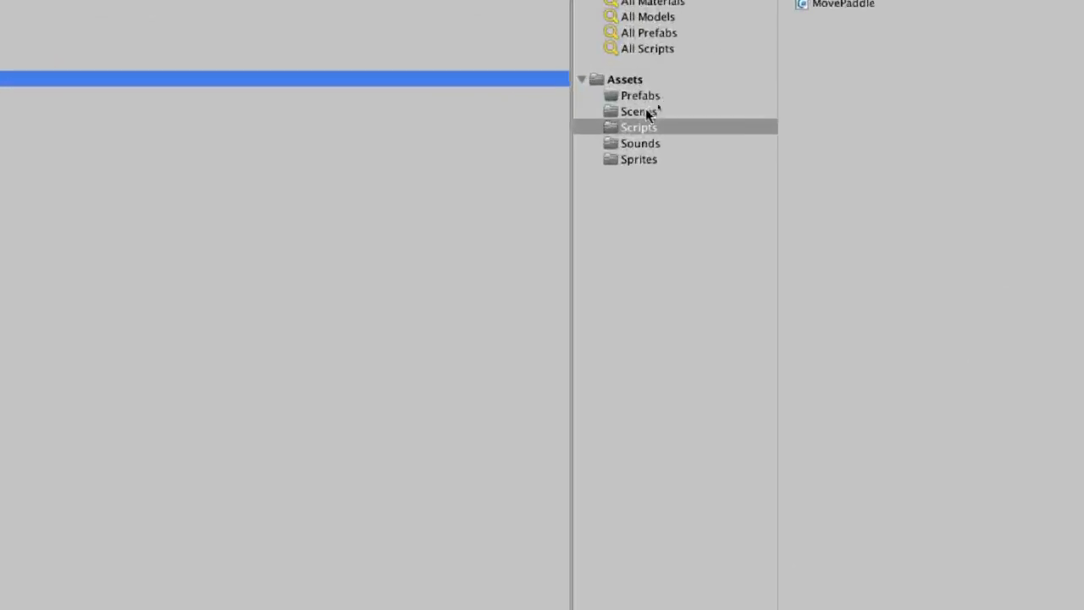
click(665, 104)
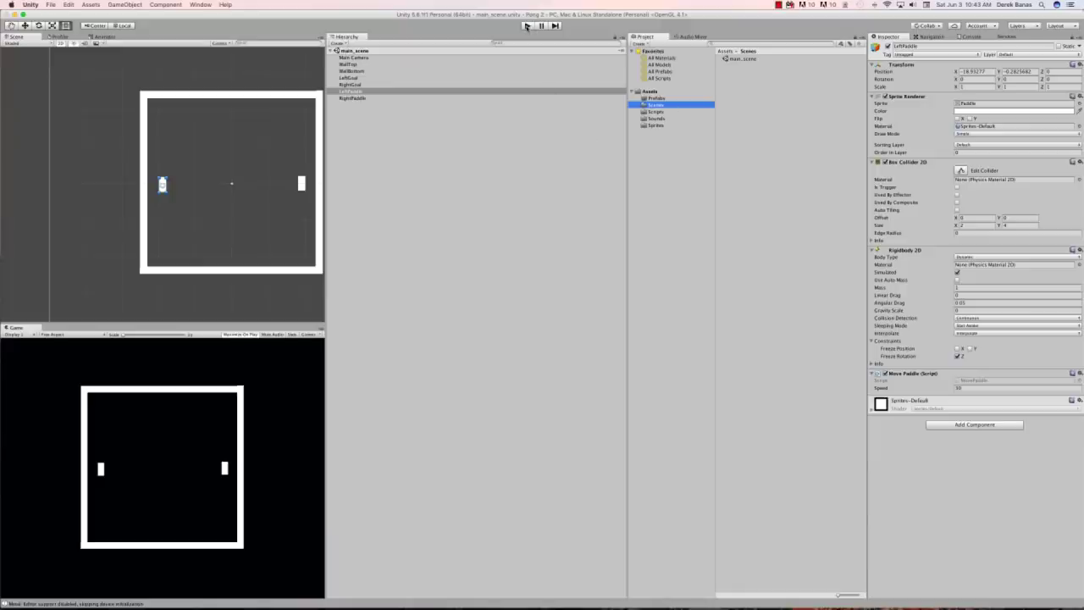
Step: Play-test the game by moving the left paddle up and down repeatedly with the vertical controls, and stop play mode
click(527, 26)
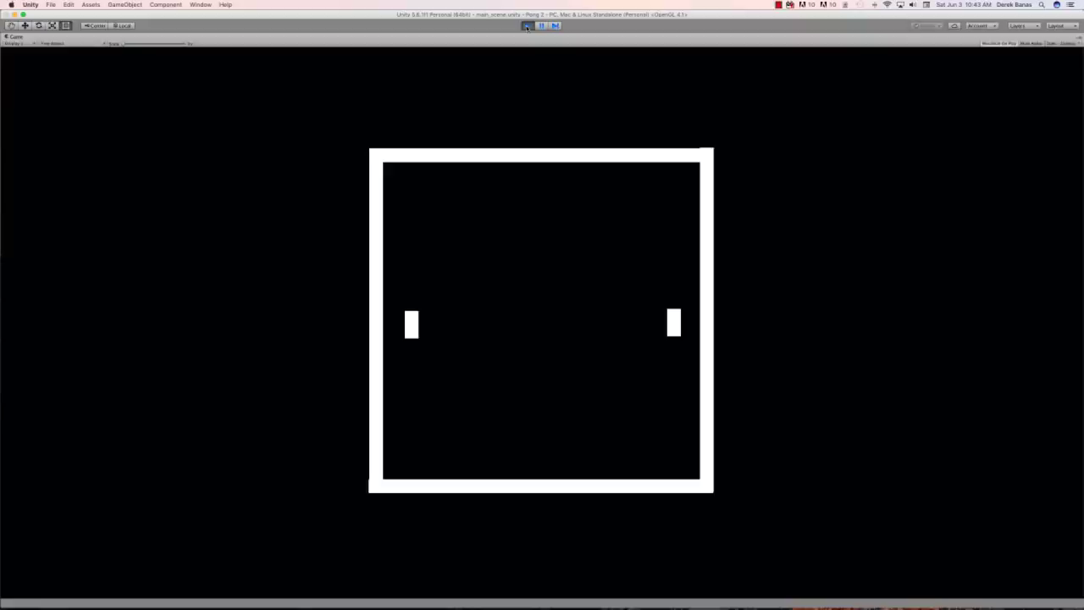
key(w)
key(s)
key(w)
key(s)
key(s)
key(w)
key(s)
key(w)
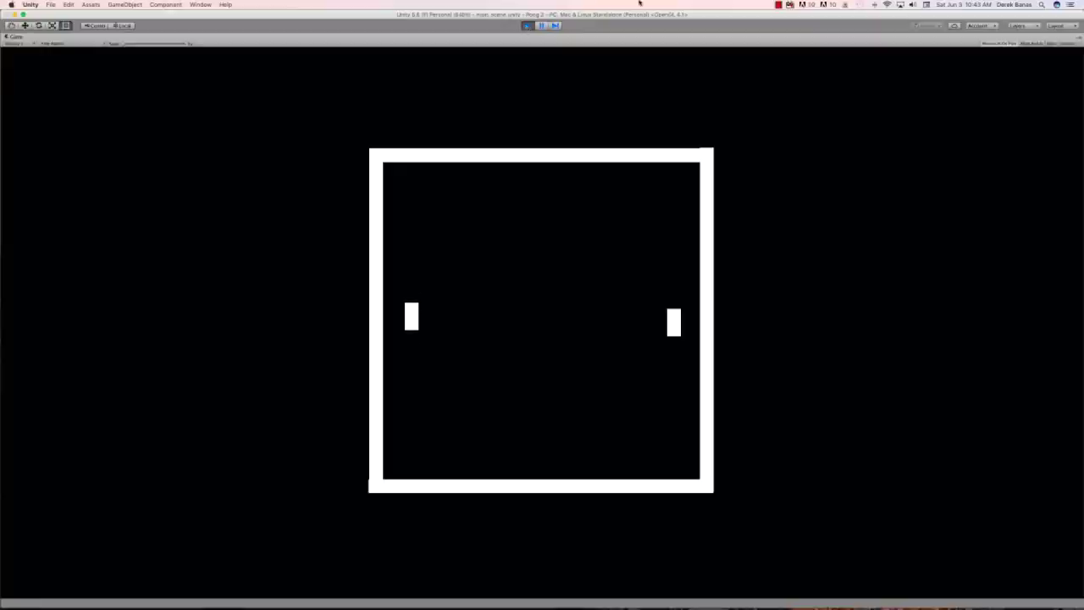
click(527, 25)
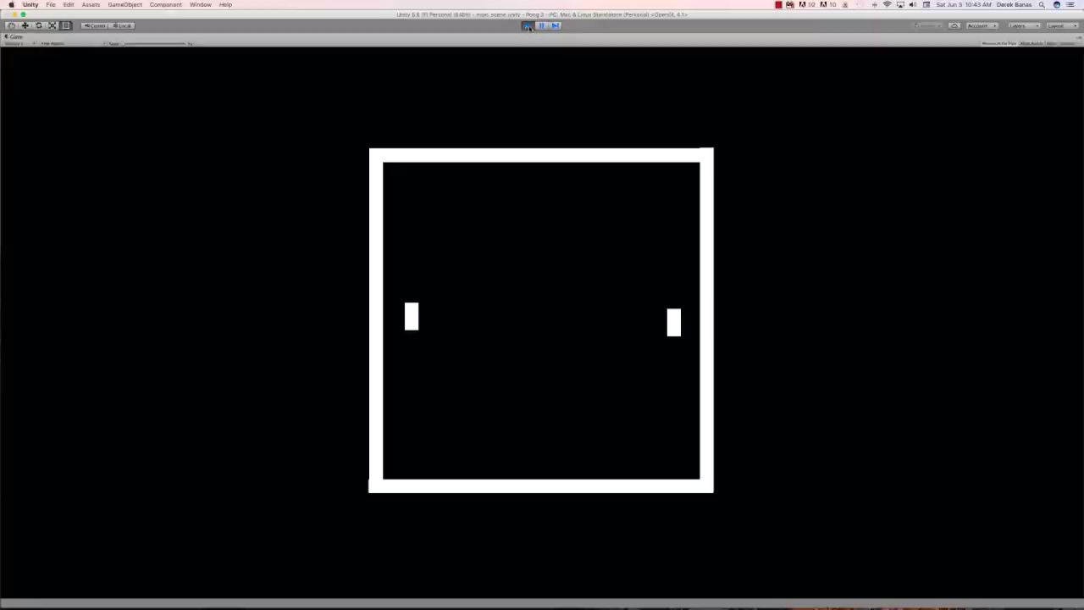